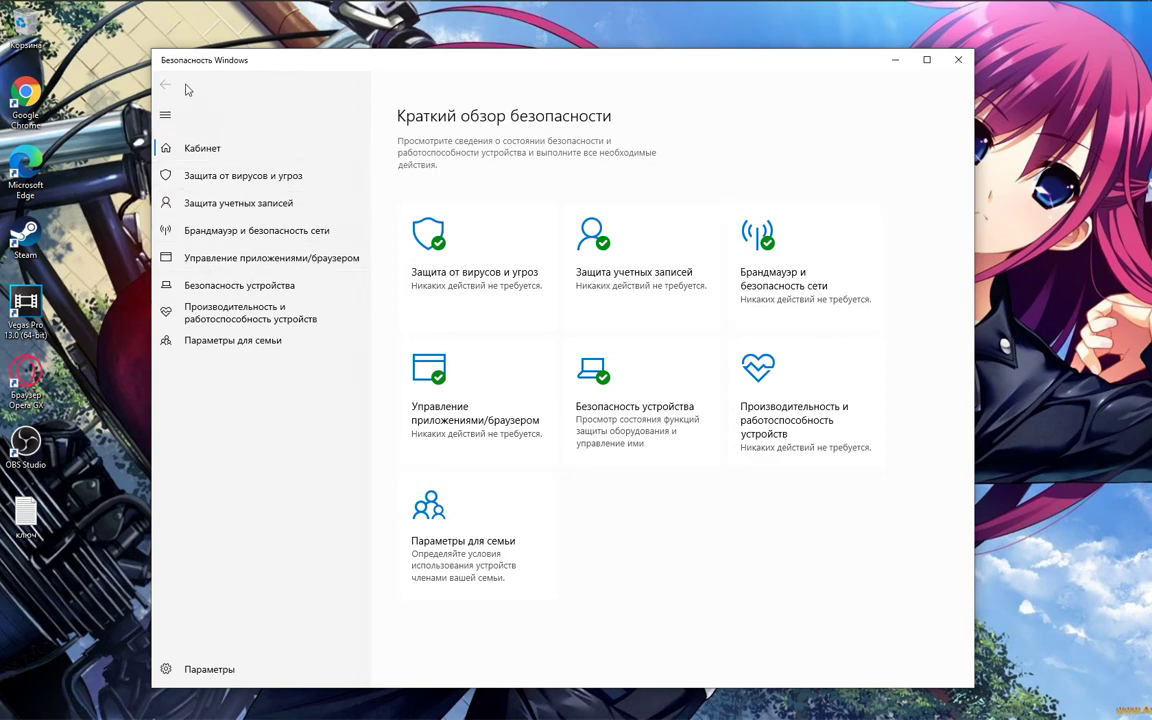
# Step: Close Windows Security and open the Xbox Networking page in the Gaming section of Windows Settings to check the connection
pyautogui.click(167, 115)
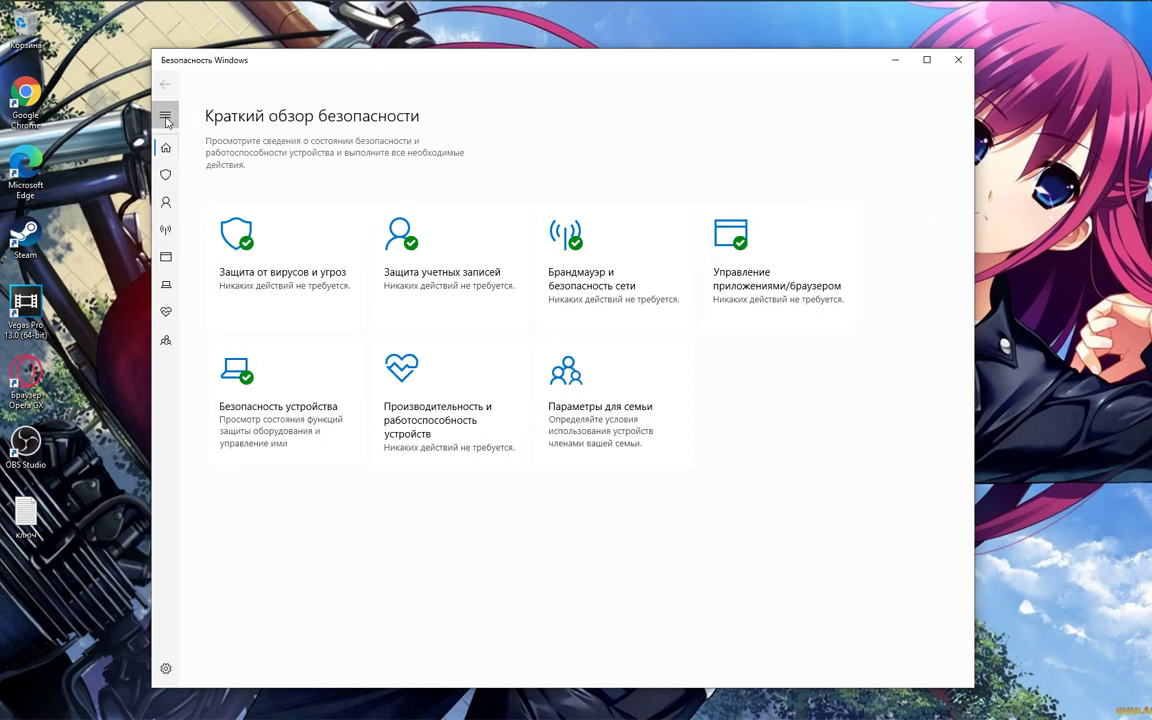
pyautogui.click(958, 59)
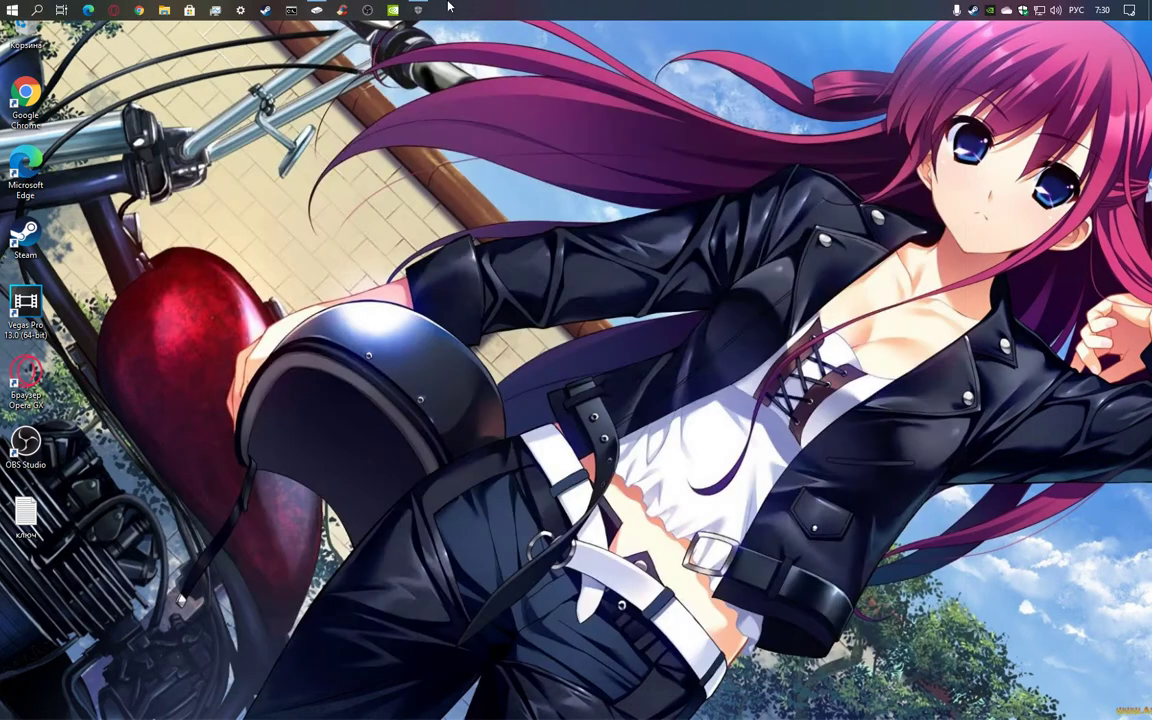
pyautogui.click(241, 12)
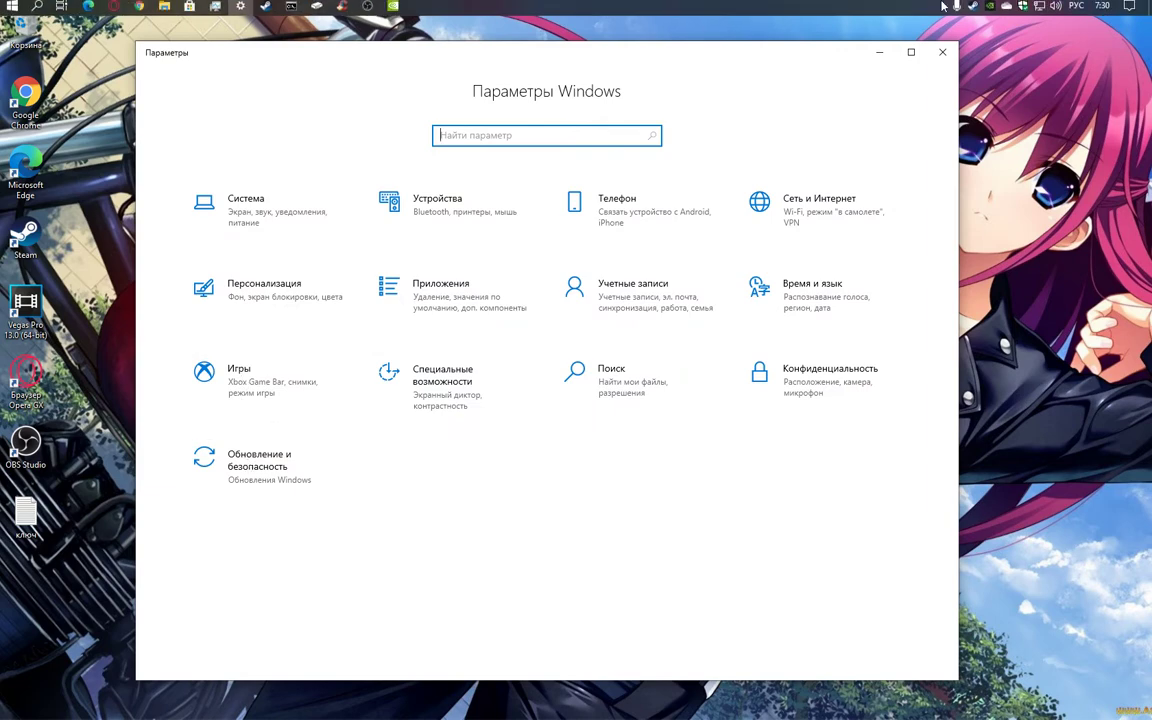
pyautogui.click(258, 478)
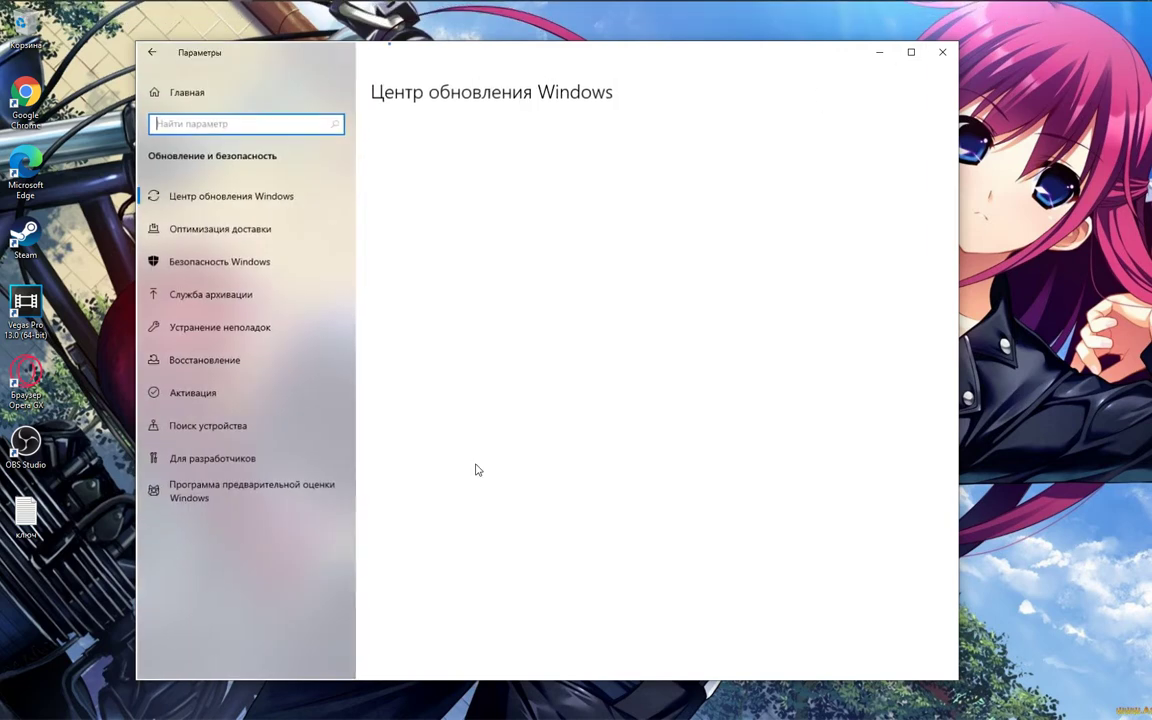
pyautogui.click(229, 96)
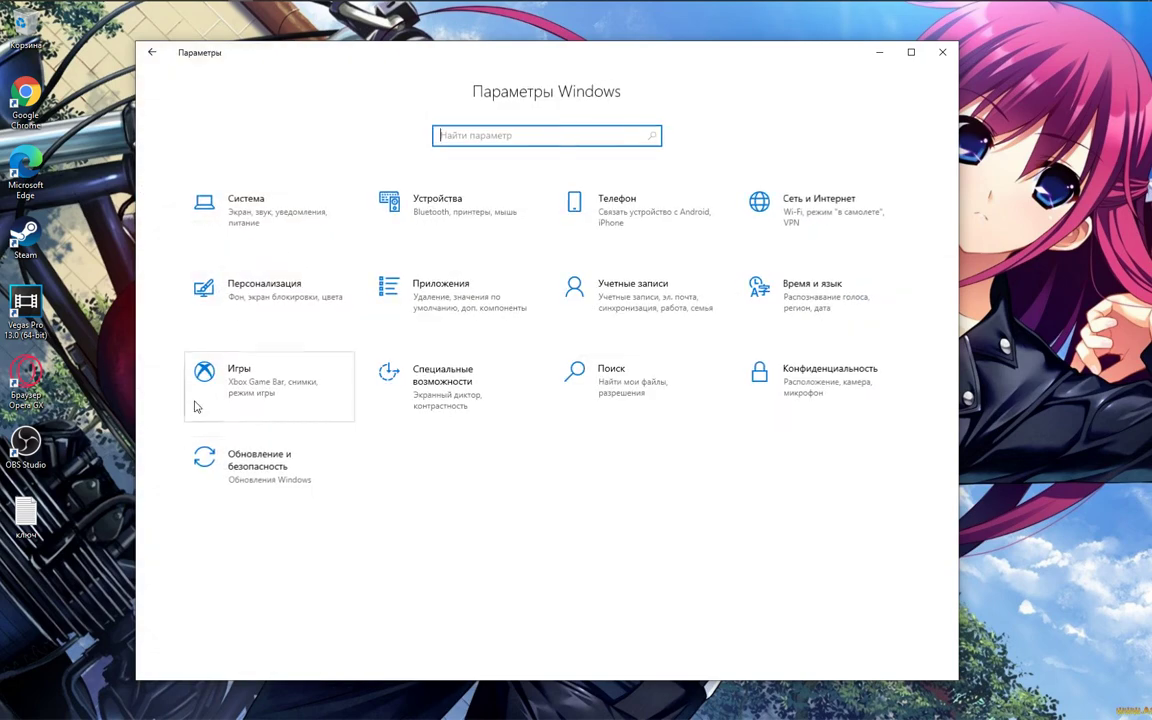
pyautogui.click(232, 396)
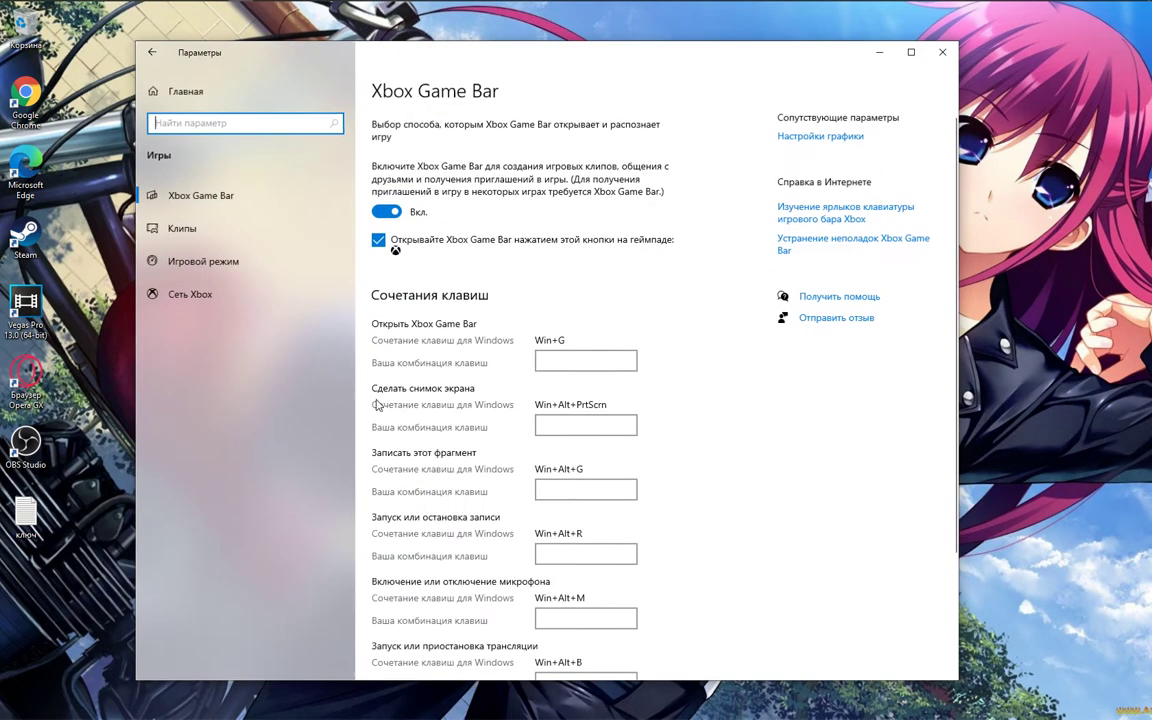
pyautogui.click(216, 292)
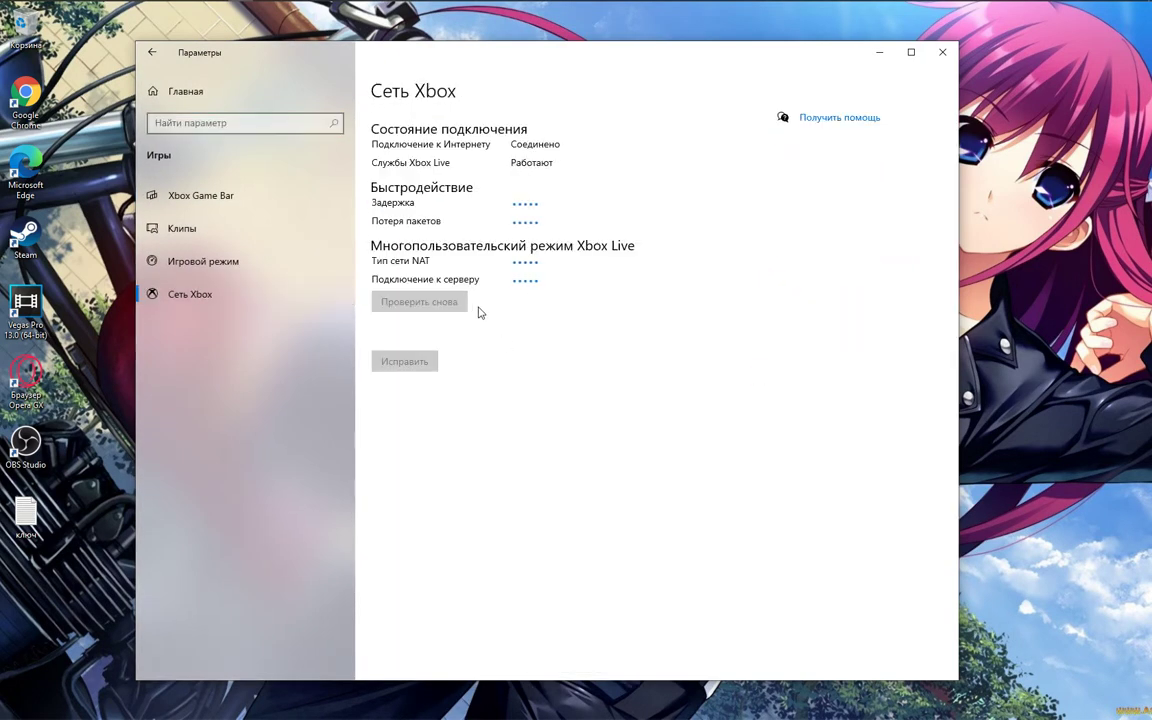
# Step: Rerun the network status check in Xbox Console Companion, then return to the Xbox Networking results in Windows Settings
pyautogui.moveTo(317, 12)
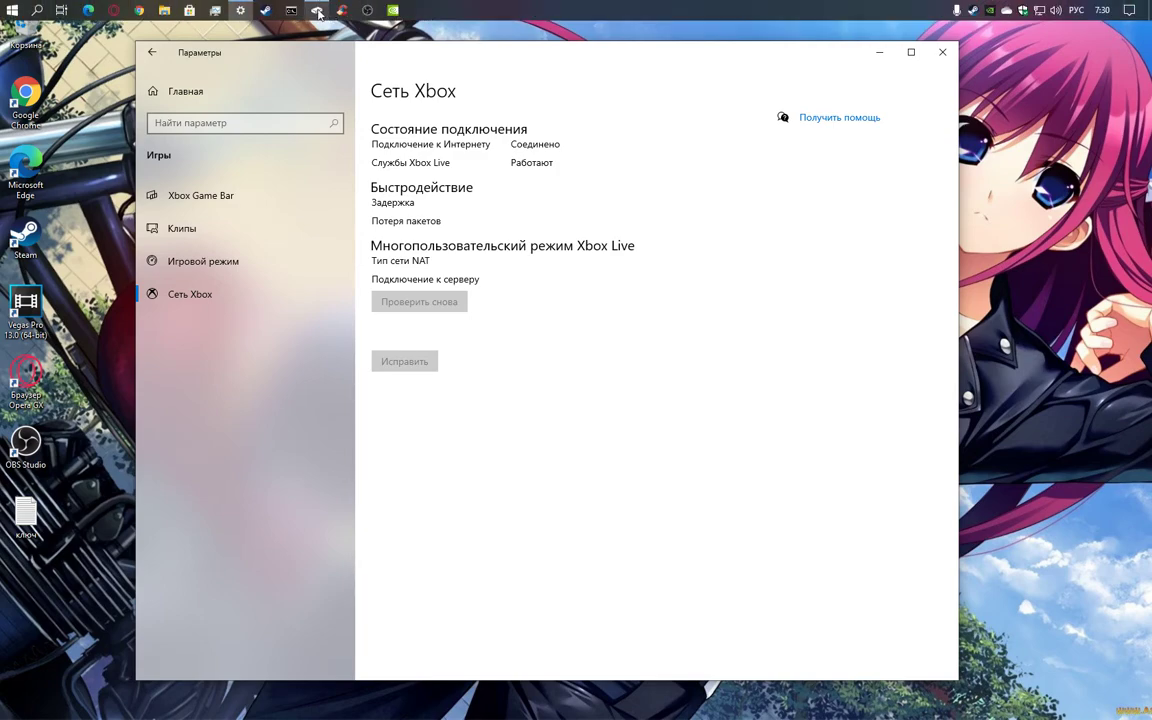
pyautogui.click(317, 12)
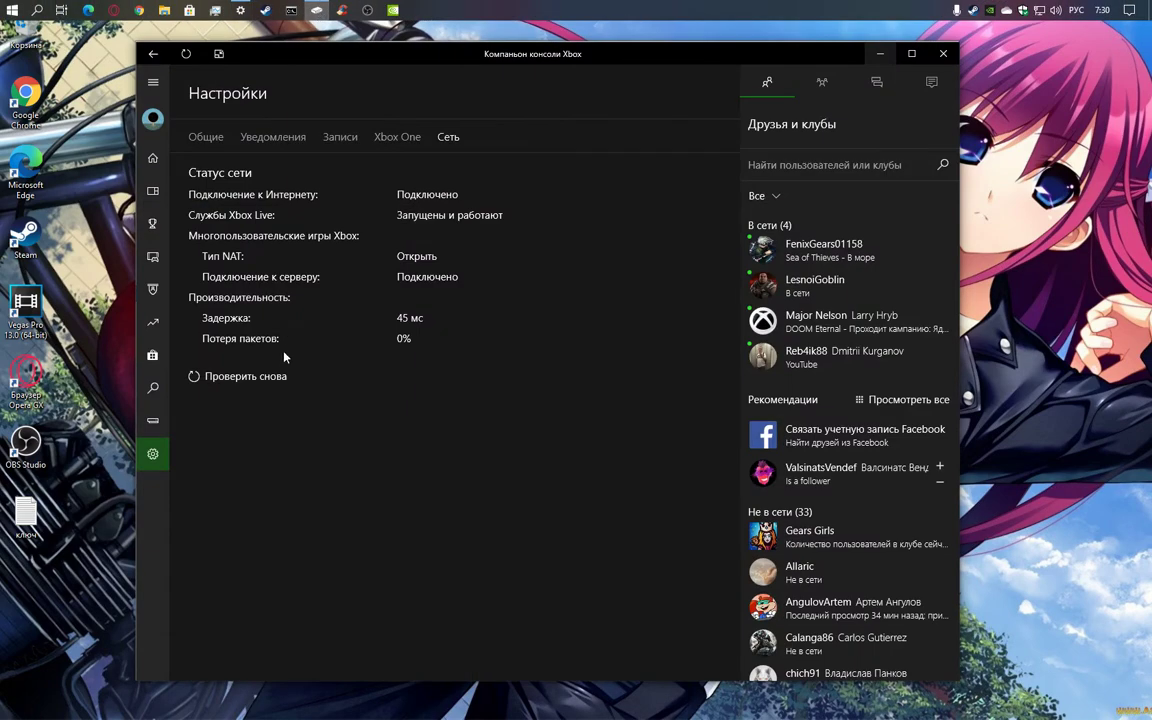
pyautogui.click(237, 384)
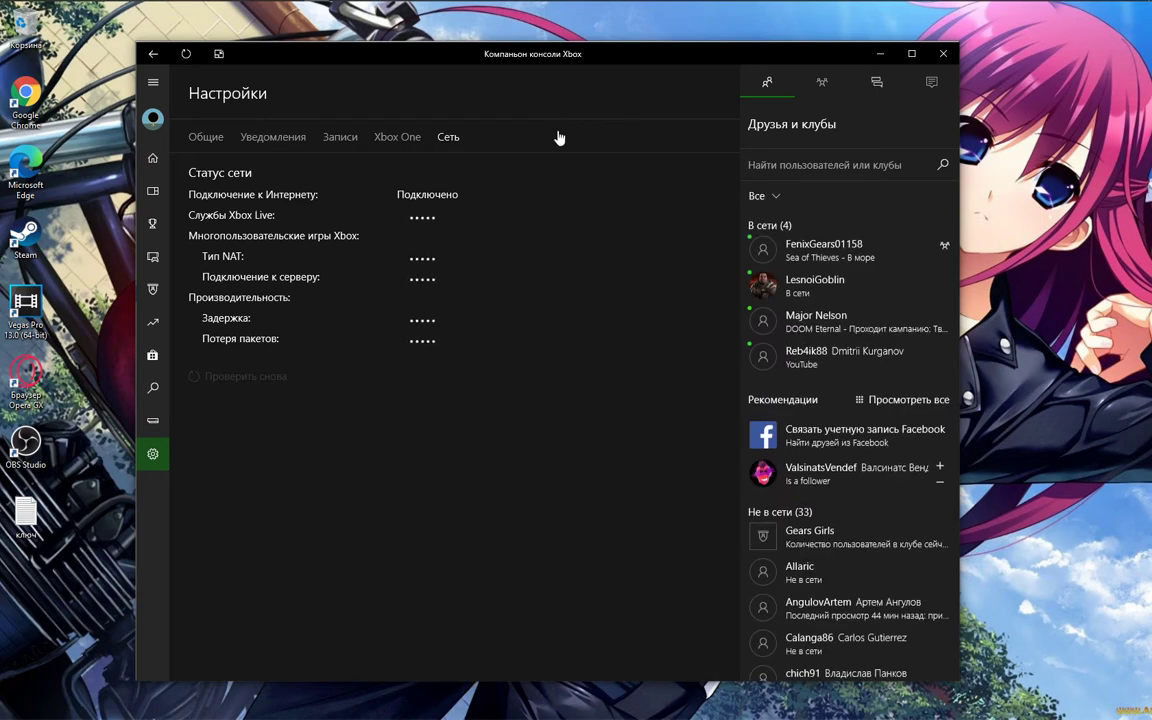
pyautogui.click(882, 56)
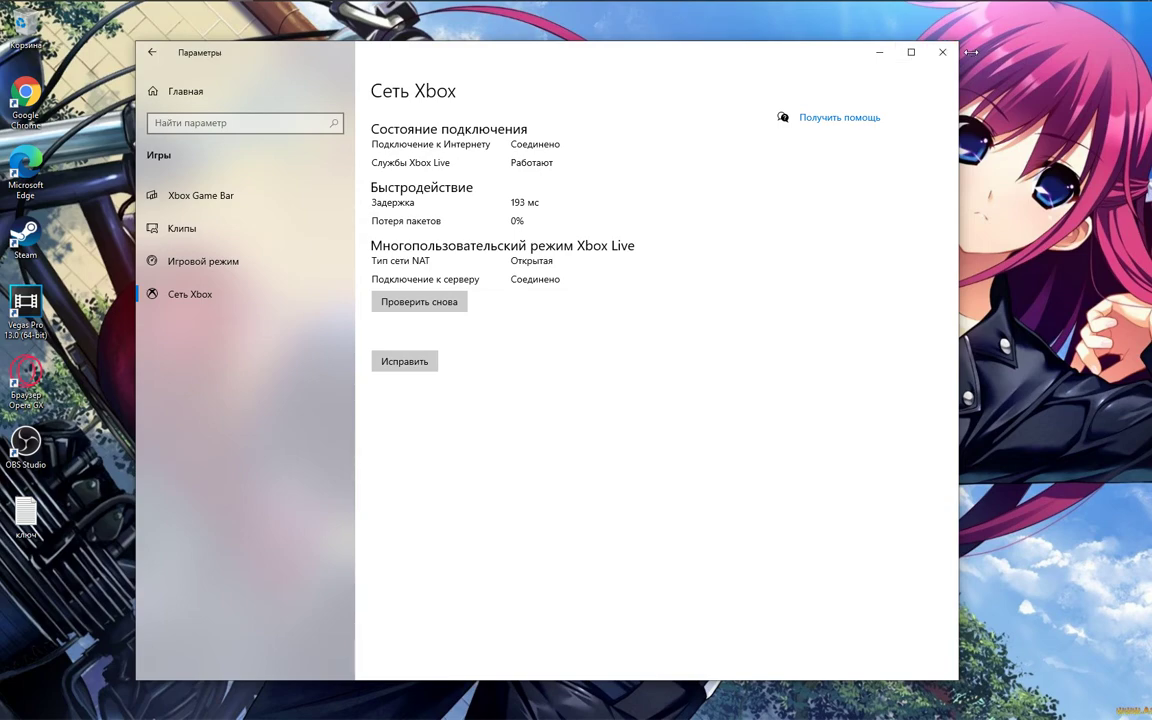
pyautogui.moveTo(542, 5)
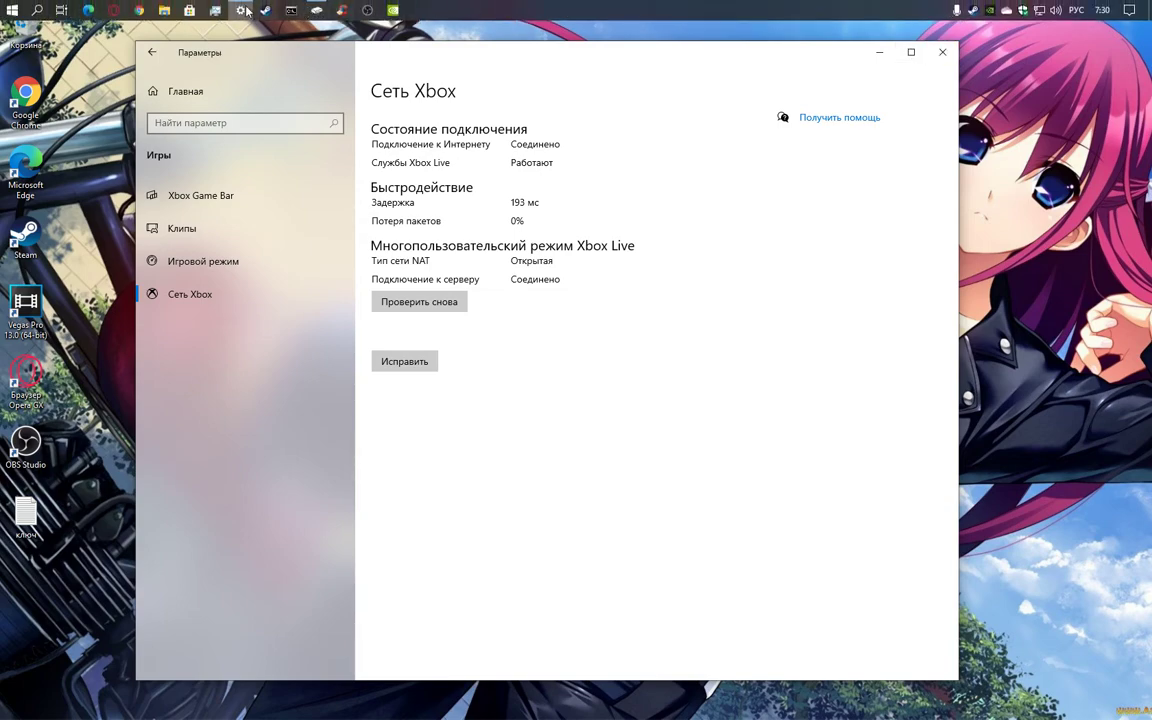
pyautogui.click(242, 10)
pyautogui.click(242, 10)
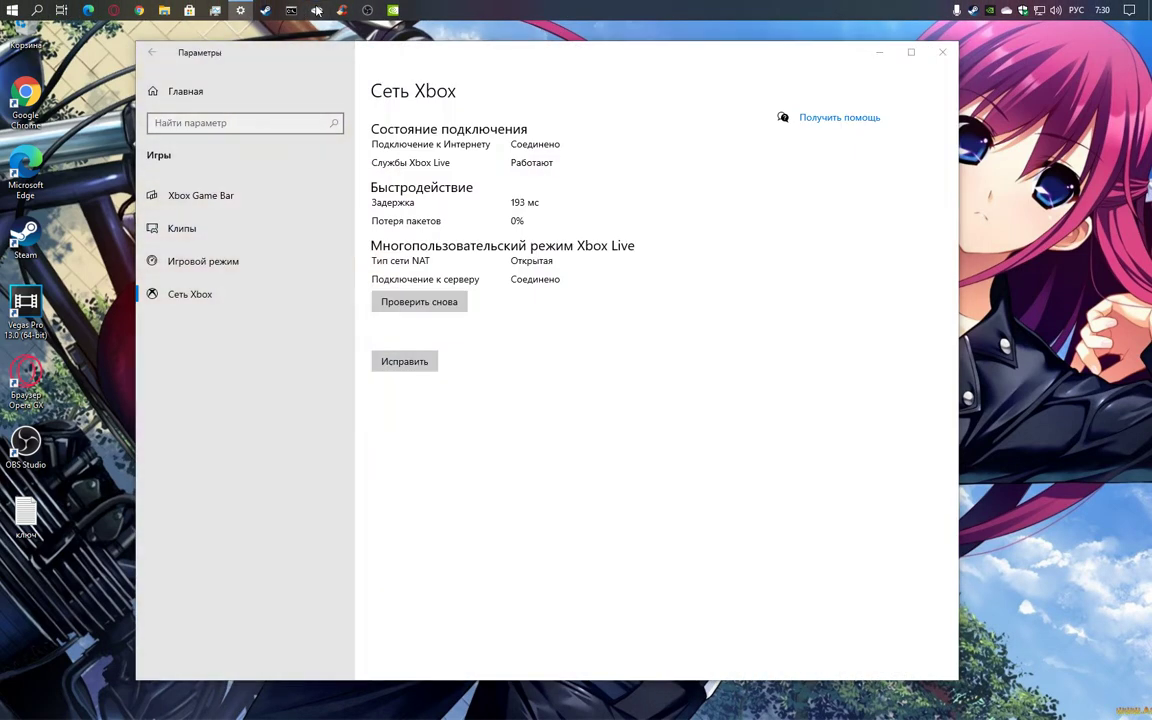
# Step: Reopen Xbox Console Companion in a maximized window and examine the network status in its settings
pyautogui.click(317, 11)
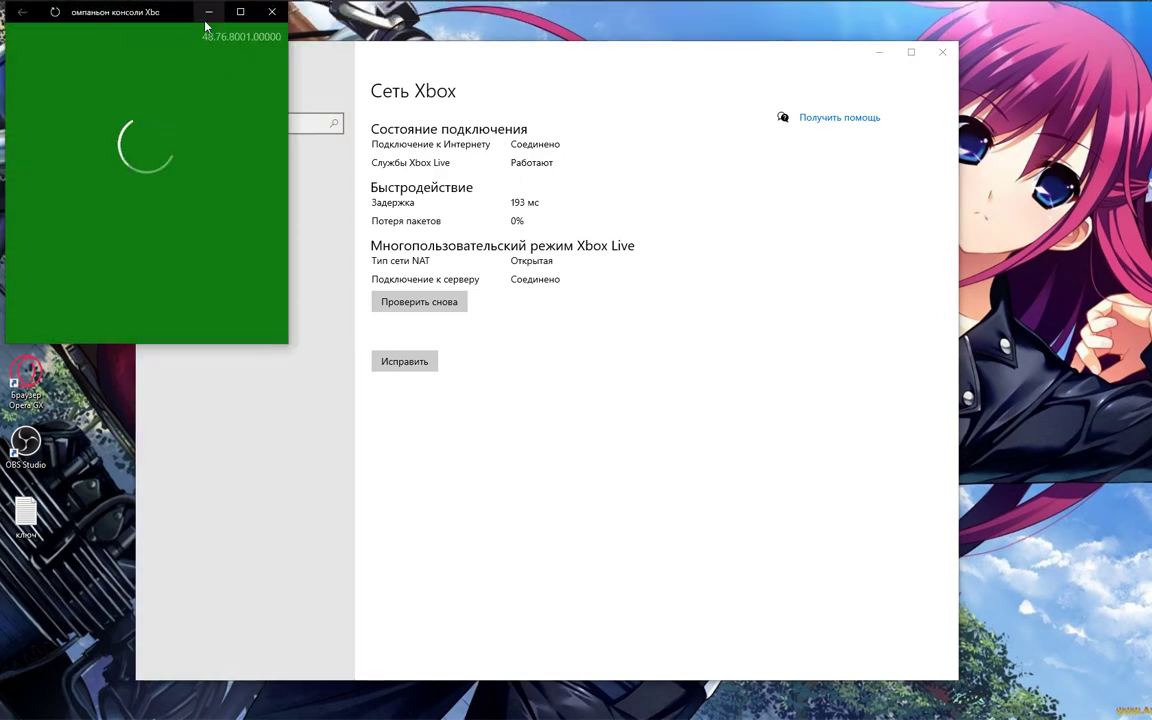
pyautogui.click(879, 57)
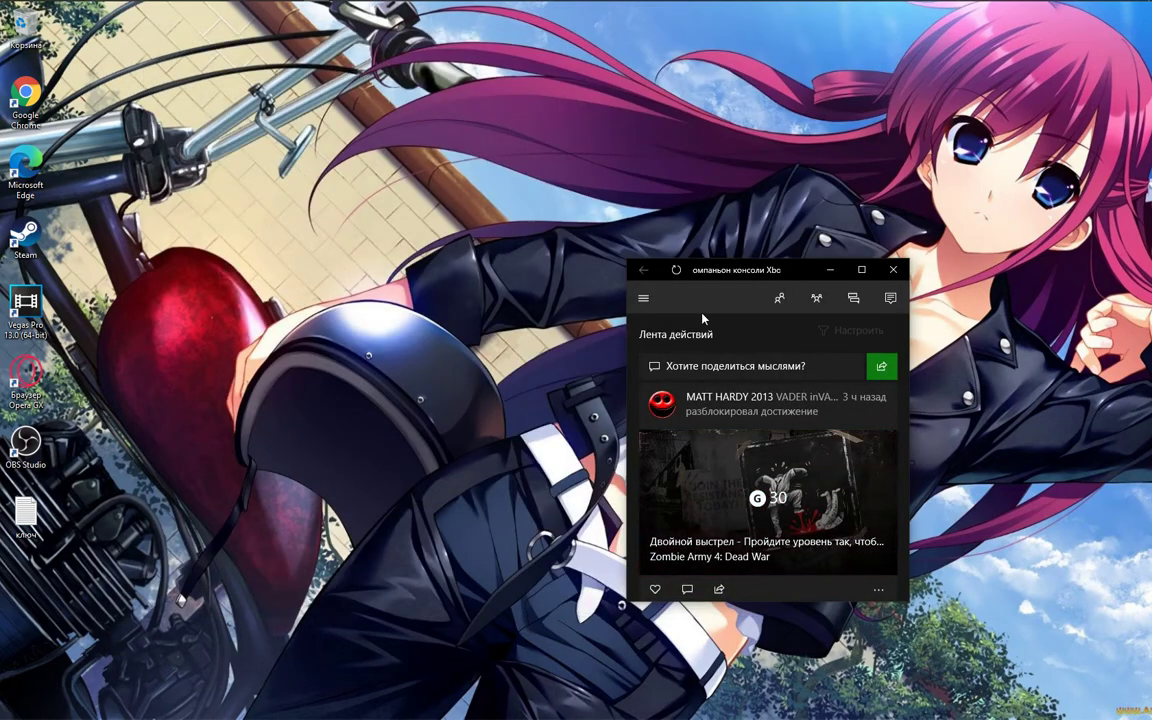
pyautogui.doubleClick(800, 268)
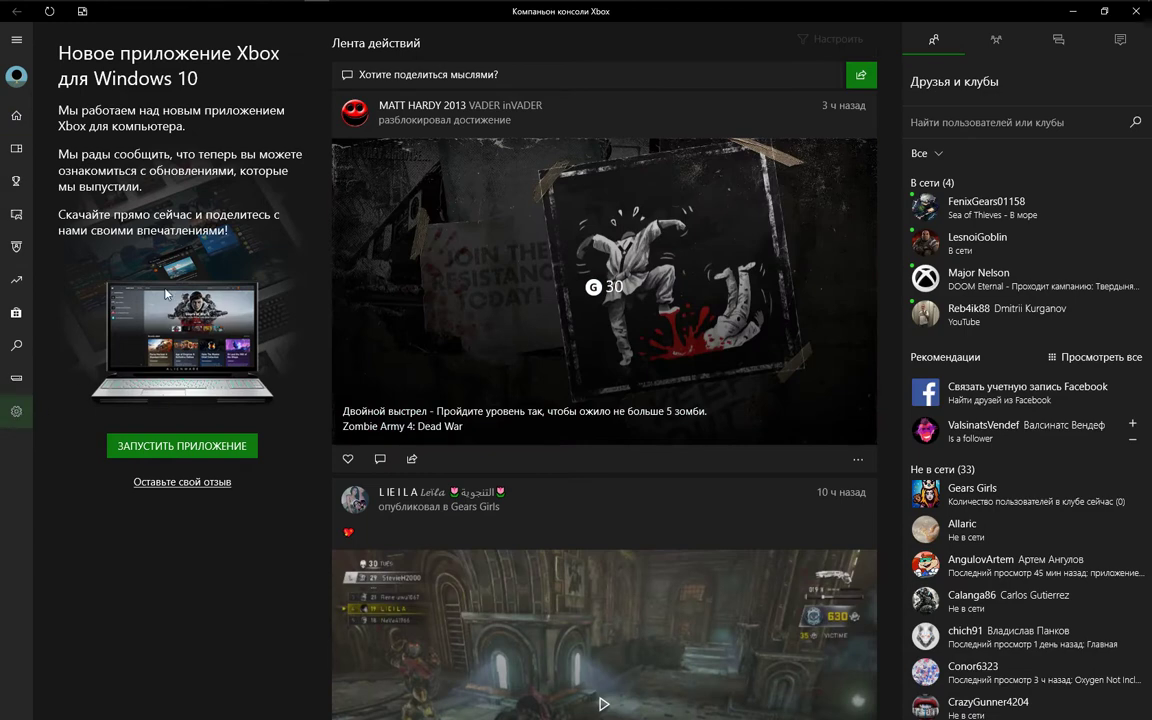
pyautogui.click(321, 94)
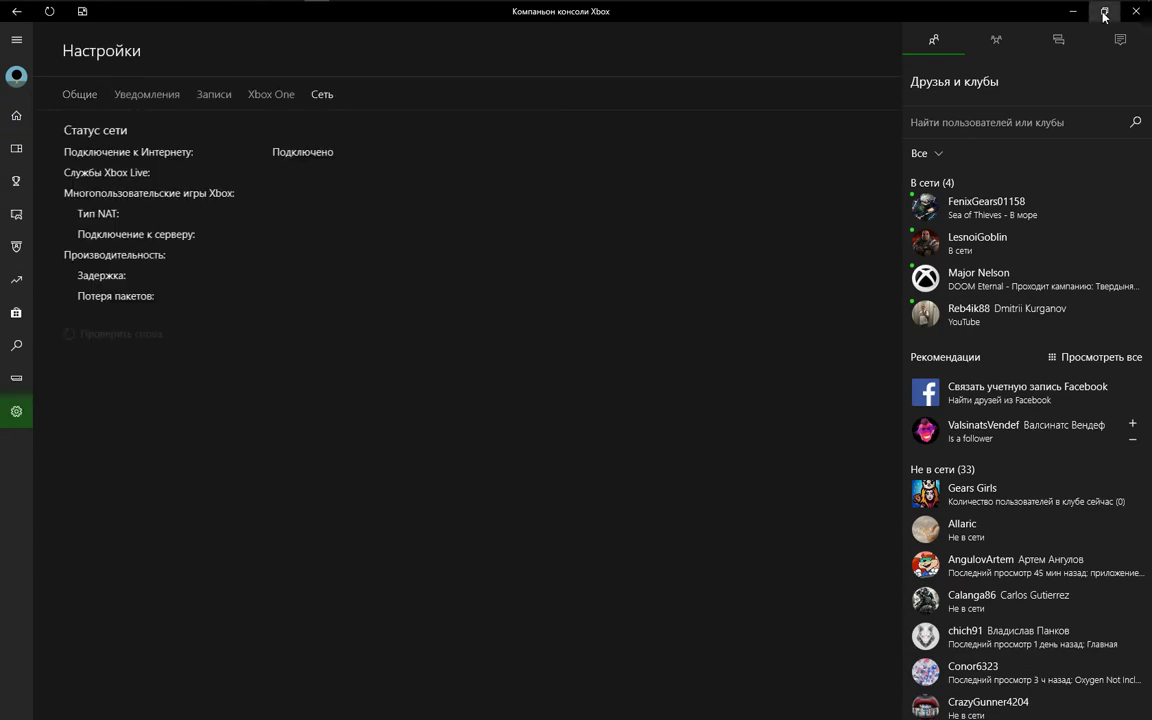
pyautogui.click(1104, 12)
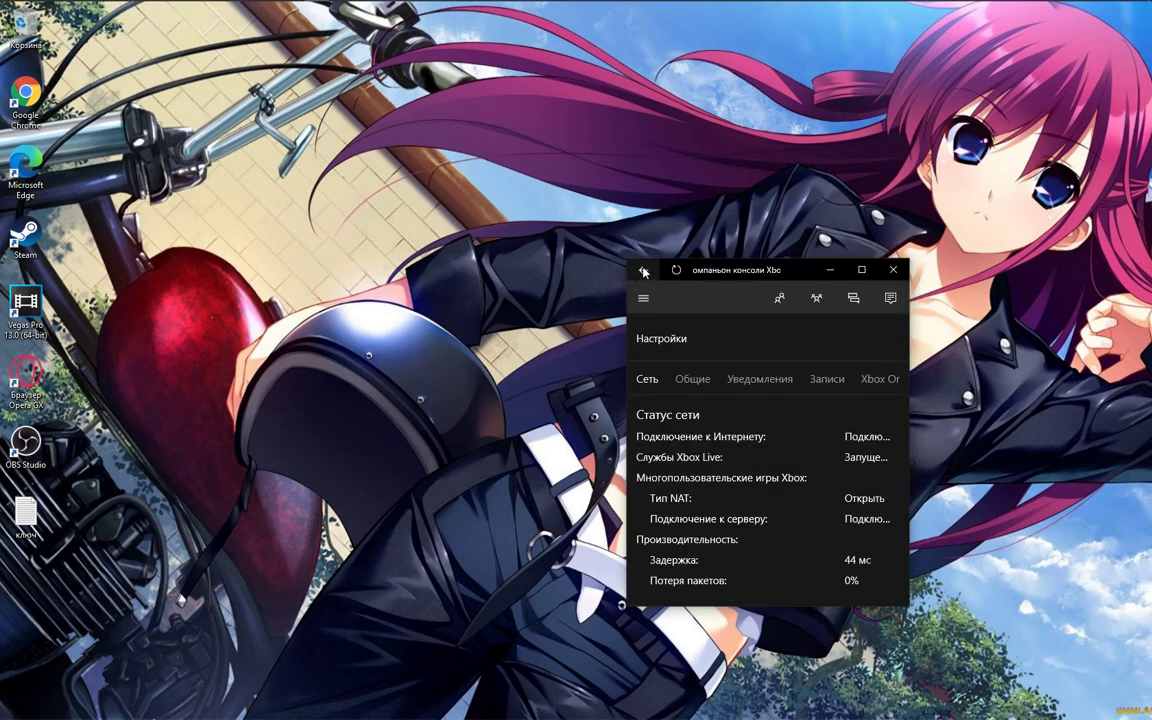
pyautogui.click(860, 271)
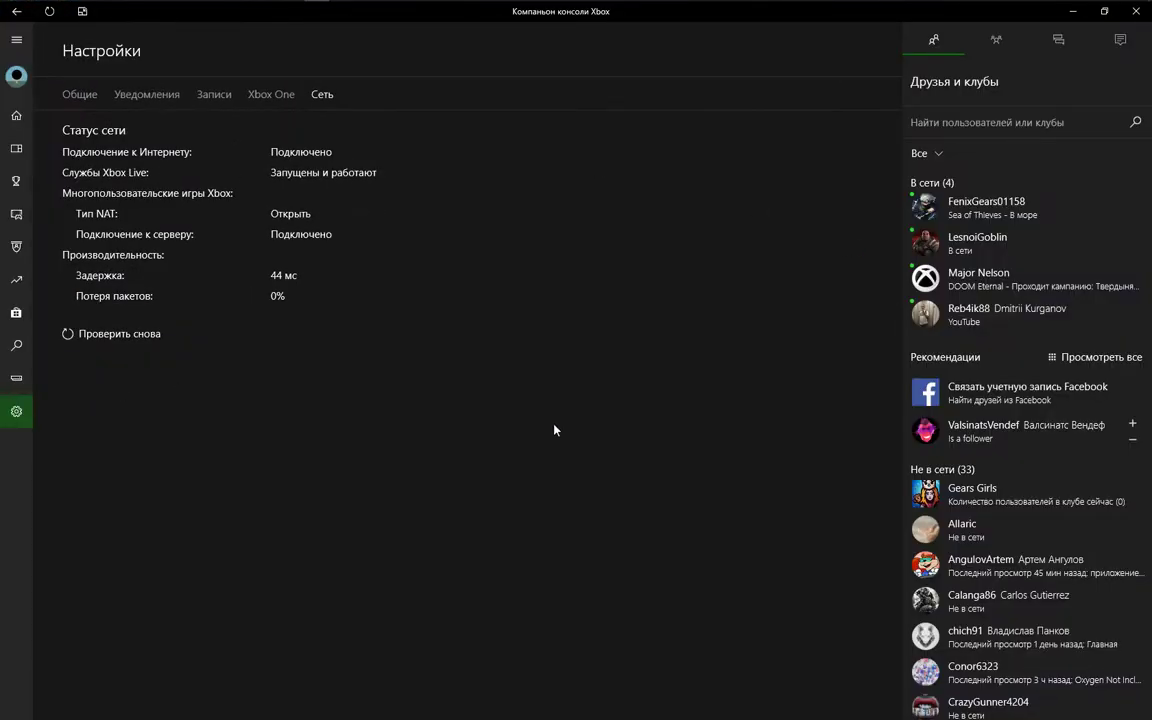
pyautogui.press('super+d')
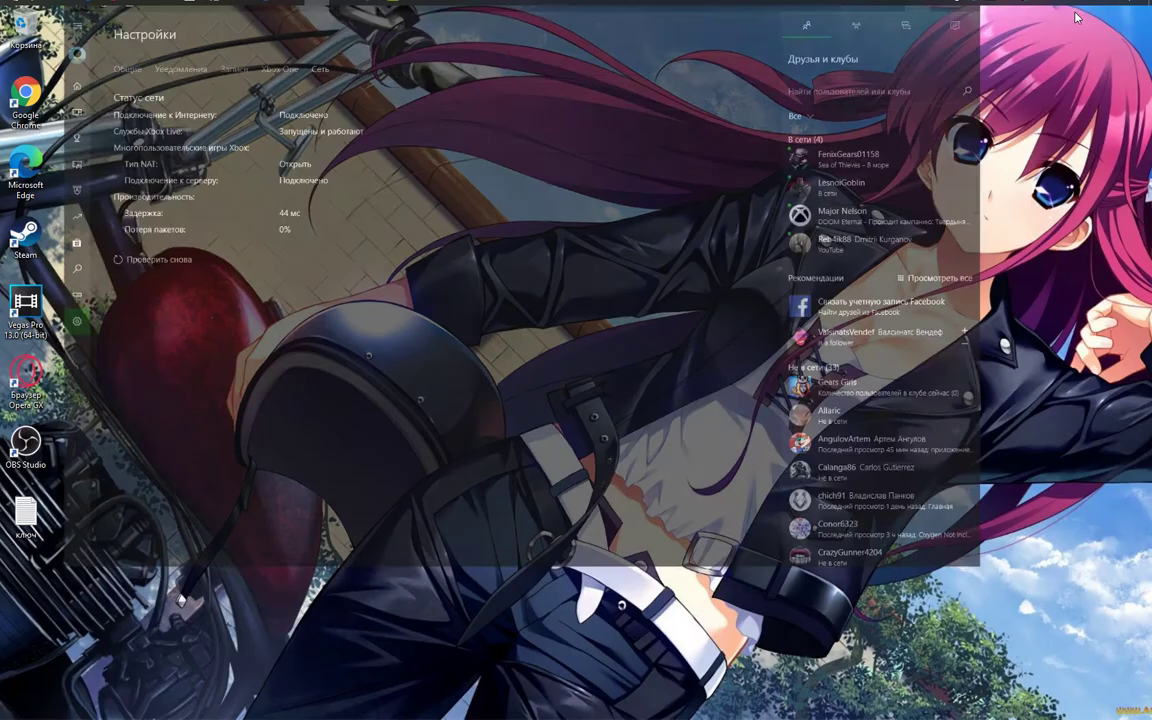
# Step: Turn off the Microsoft Defender Firewall for the public network in Windows Security, allowing the change to the device
pyautogui.rightClick(1023, 11)
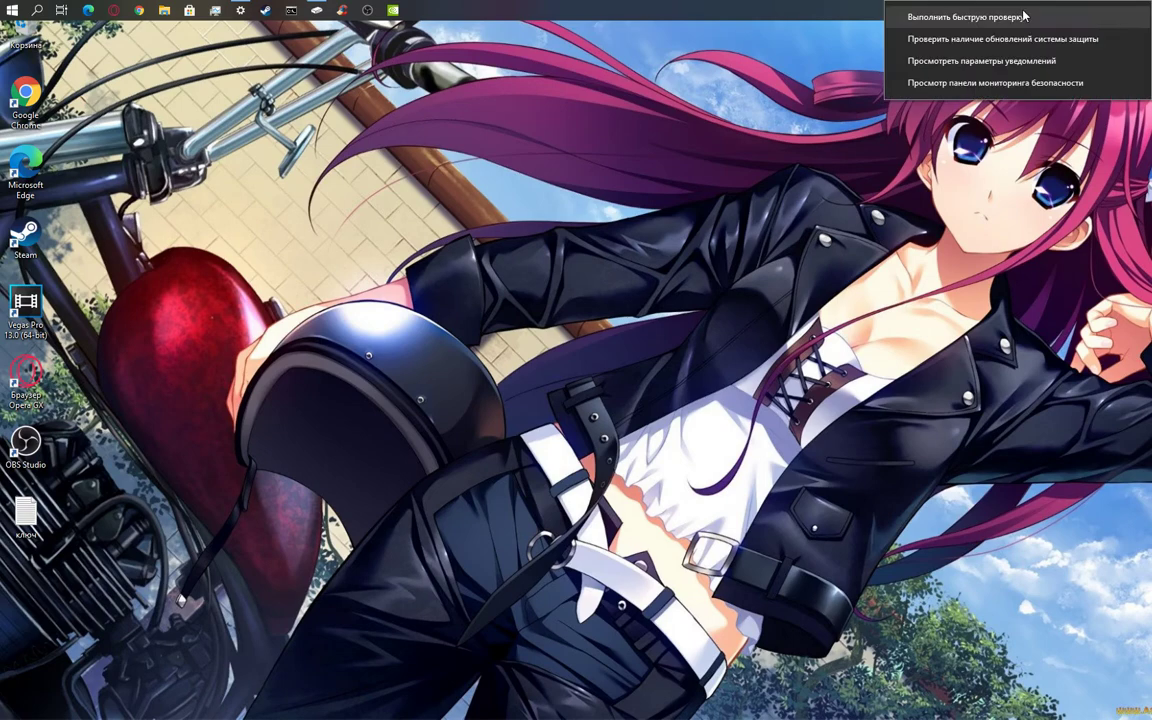
pyautogui.click(930, 40)
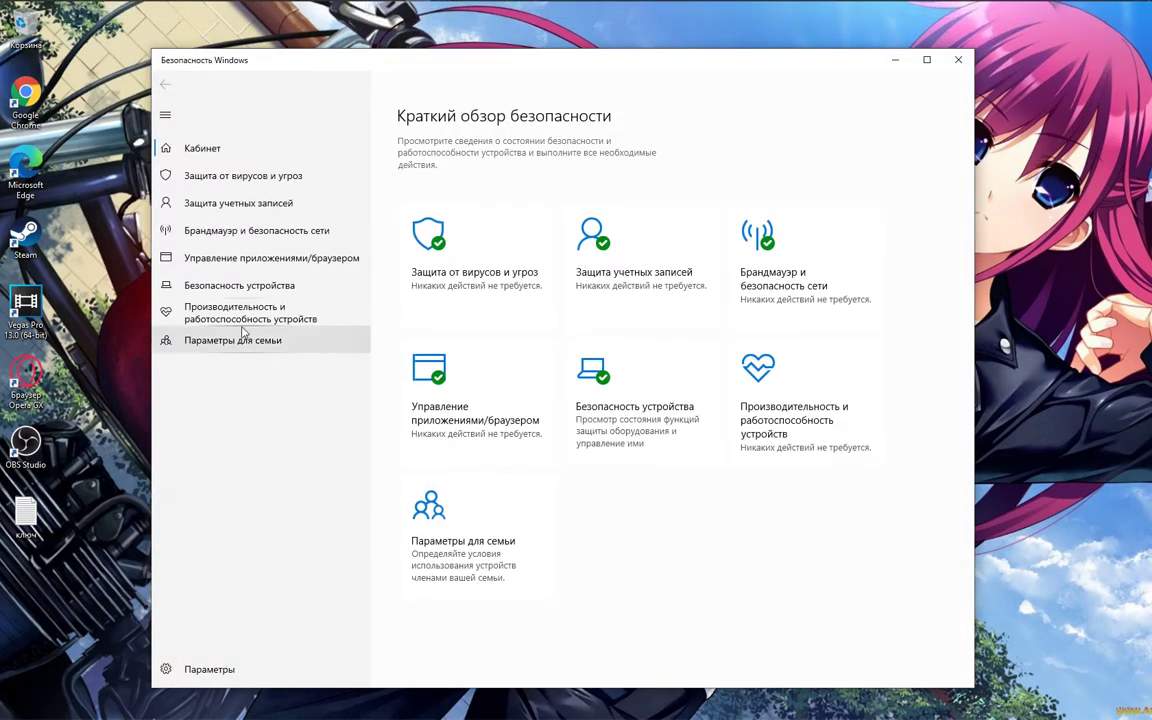
pyautogui.click(231, 235)
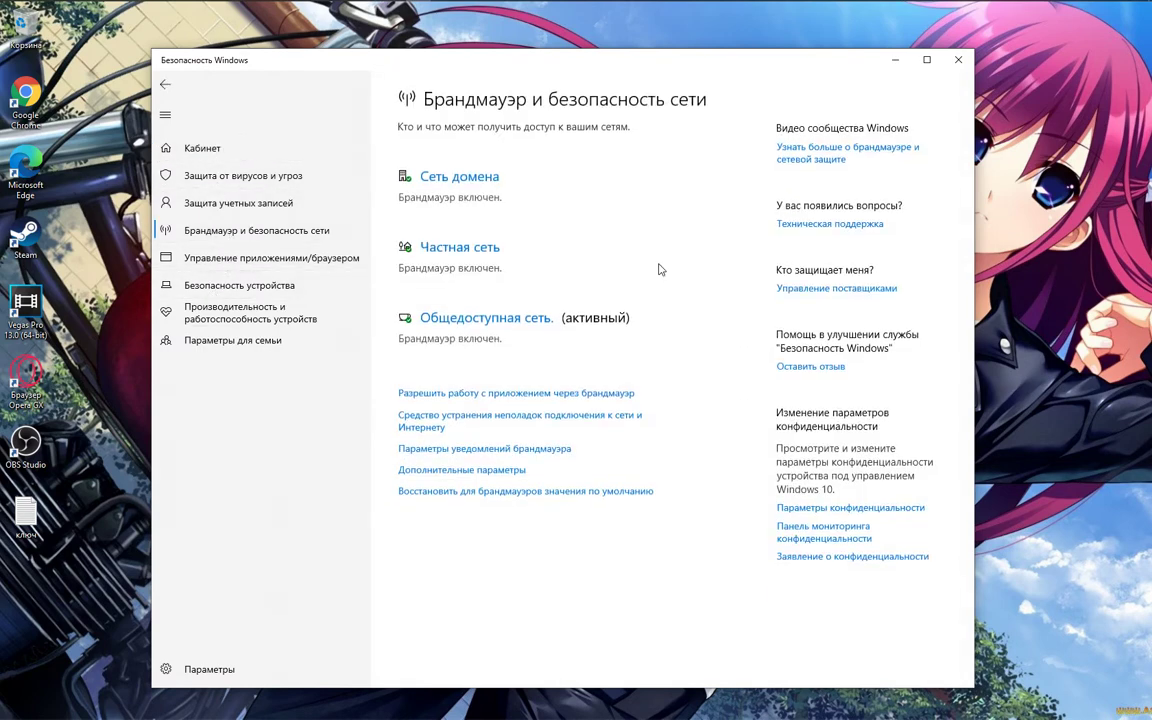
pyautogui.click(490, 320)
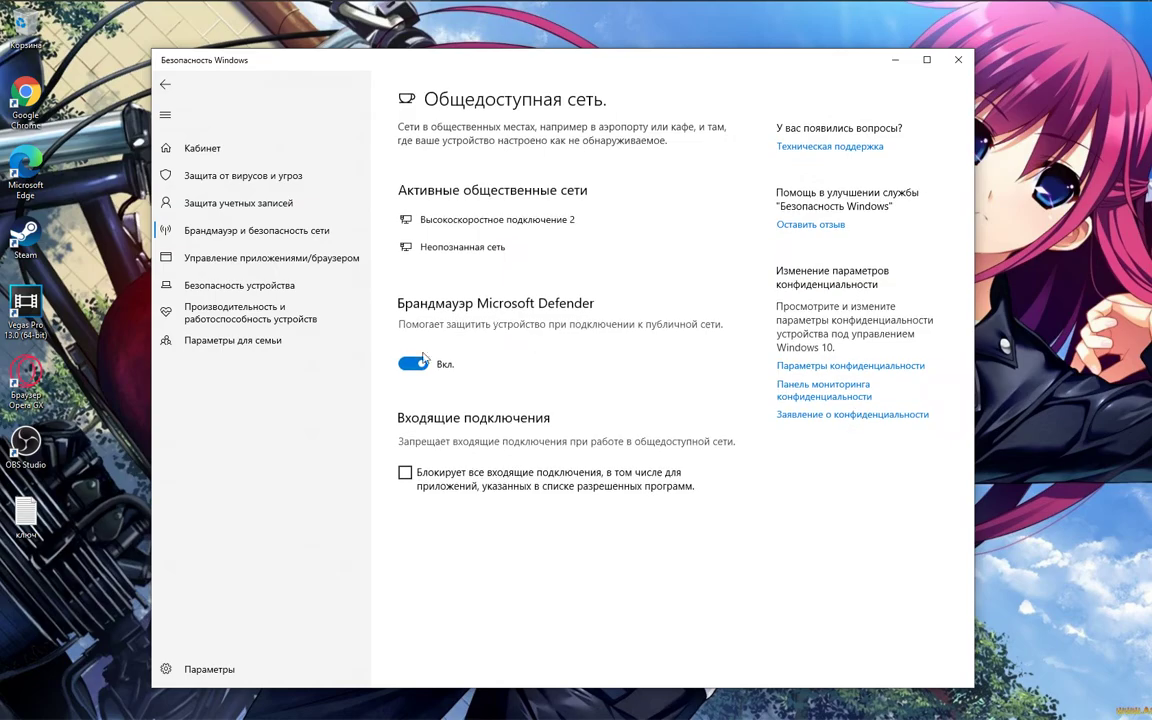
pyautogui.click(414, 365)
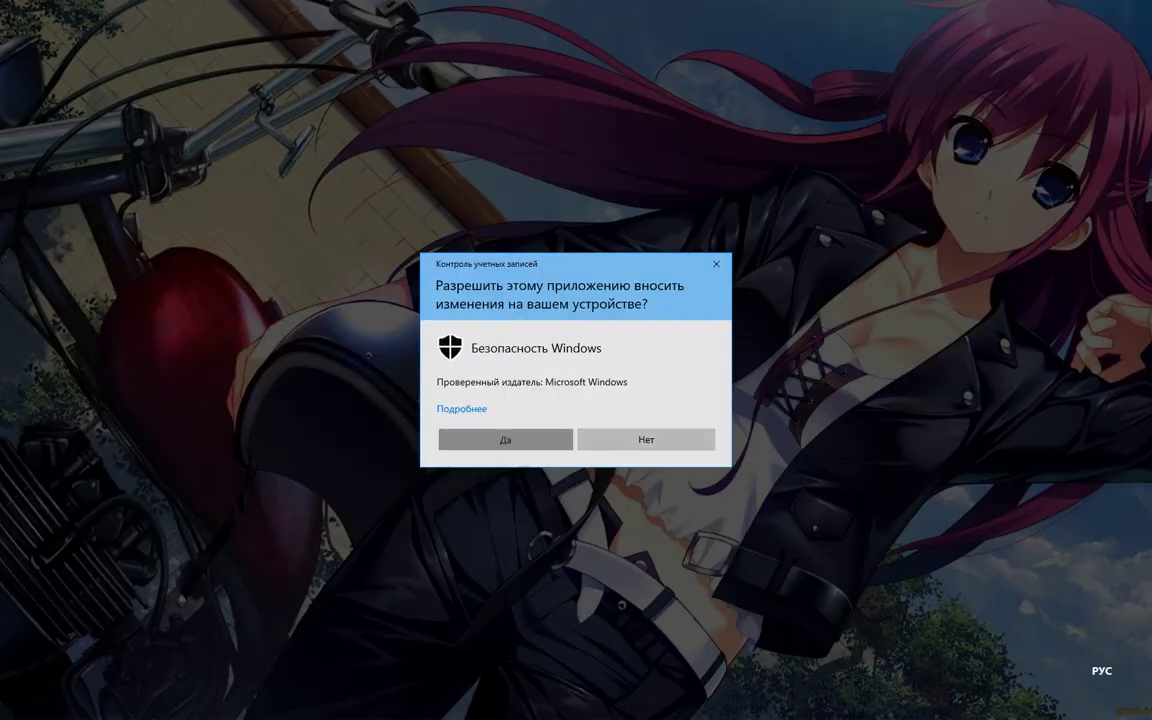
pyautogui.click(509, 437)
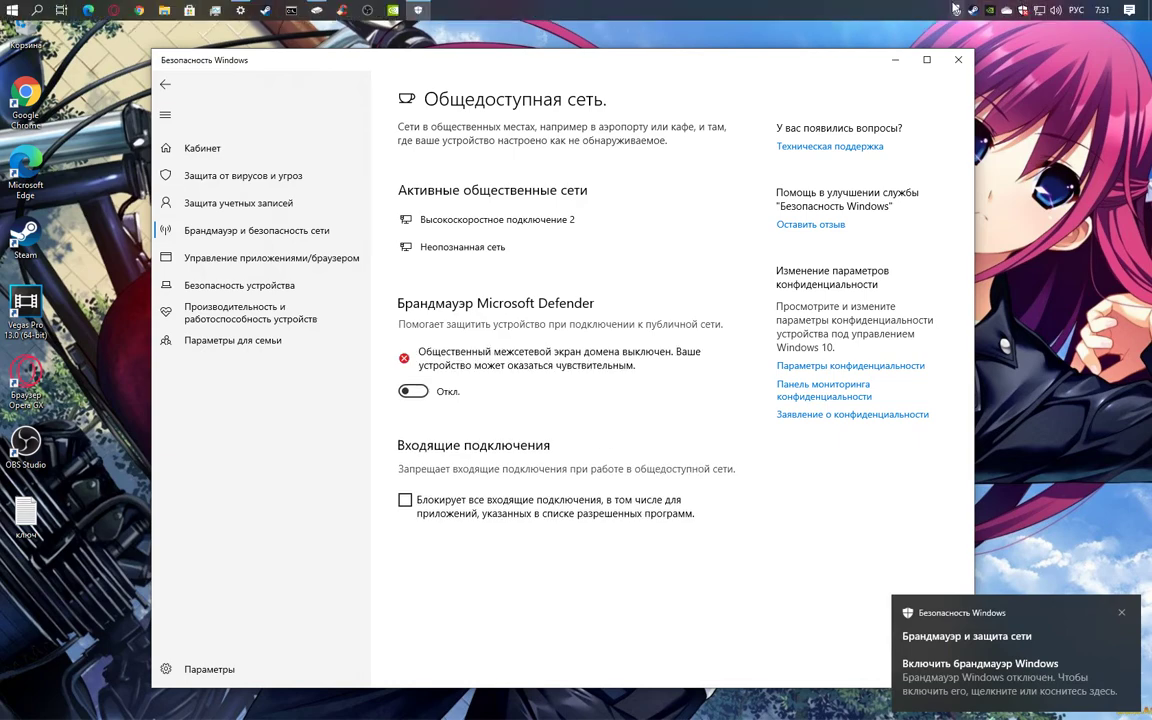
# Step: Minimize Windows Security and rerun the connection check on the Xbox Networking page of Windows Settings
pyautogui.click(896, 62)
pyautogui.click(240, 10)
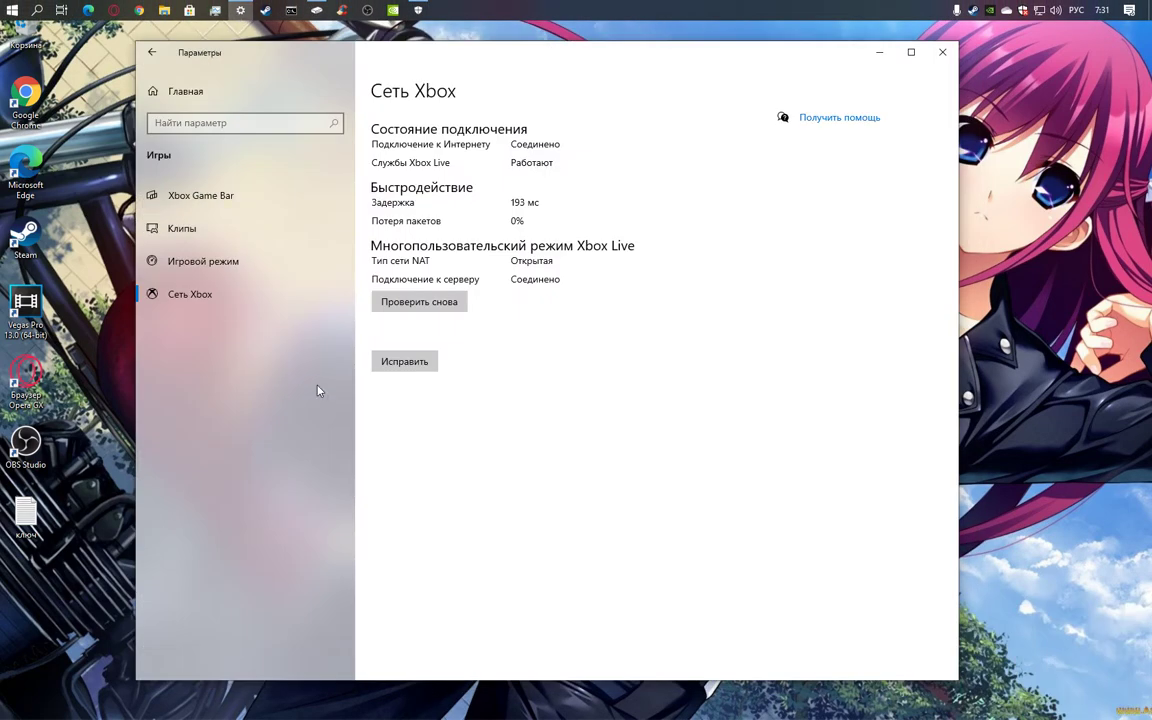
pyautogui.click(412, 302)
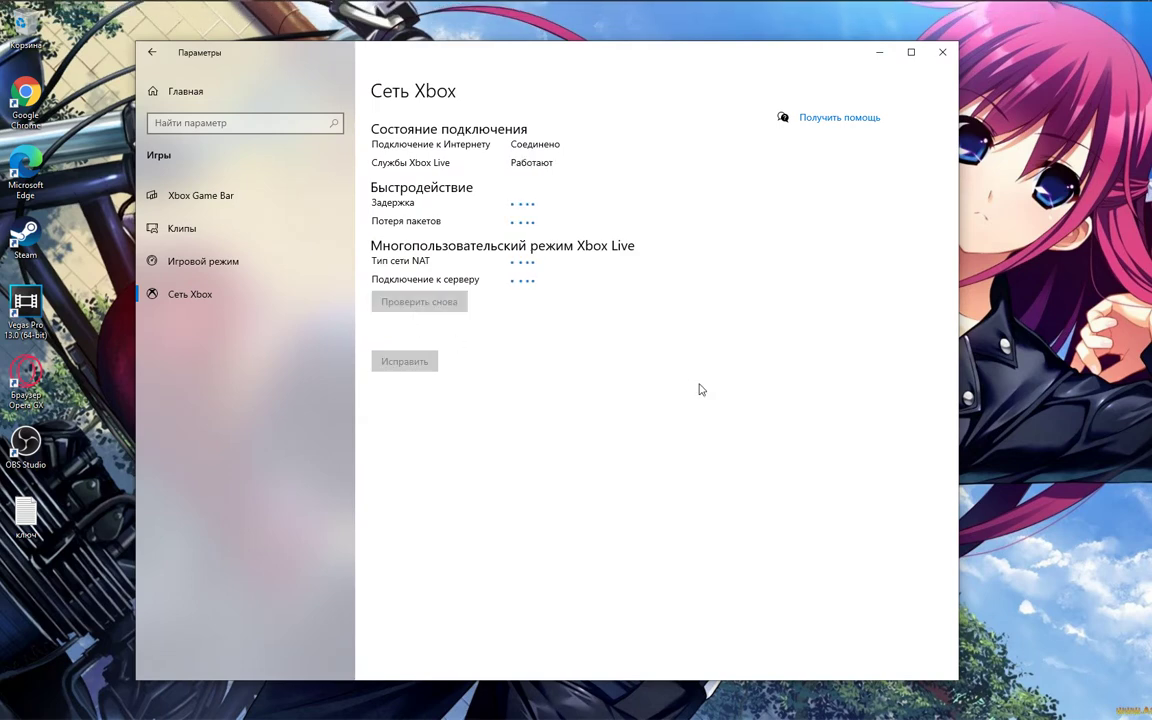
# Step: Rerun the network check in Xbox Console Companion, compare it with the Xbox Networking results in Windows Settings, and minimize both windows
pyautogui.moveTo(492, 6)
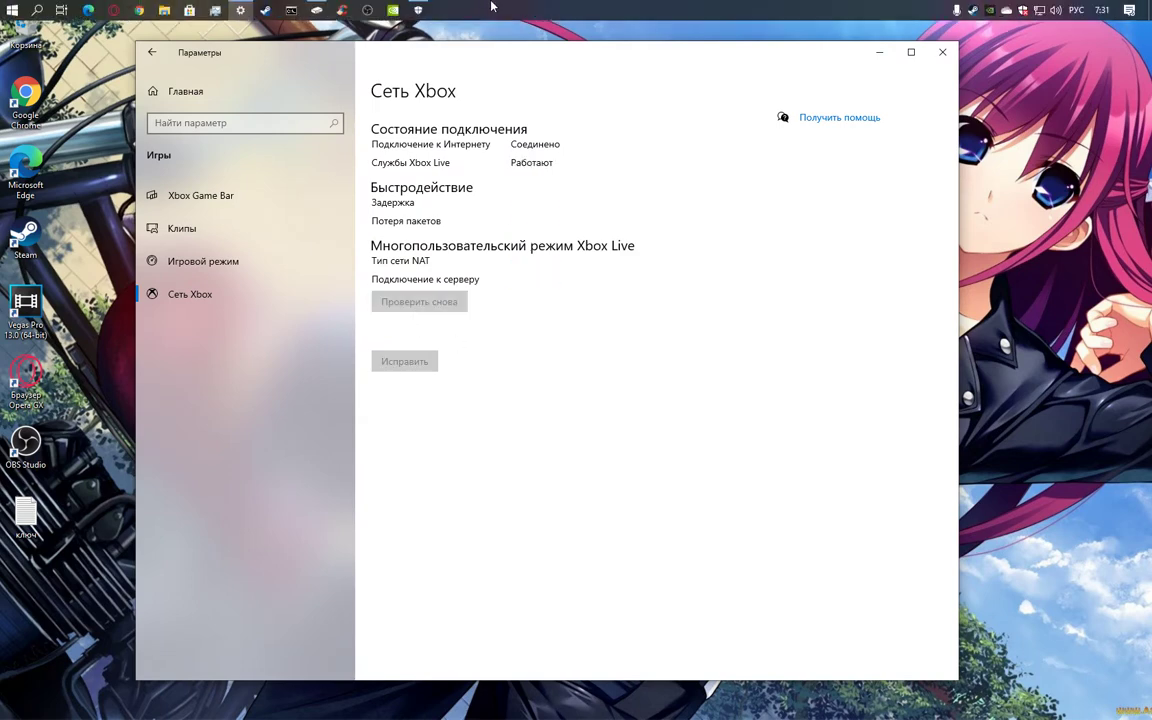
pyautogui.click(288, 10)
pyautogui.click(107, 335)
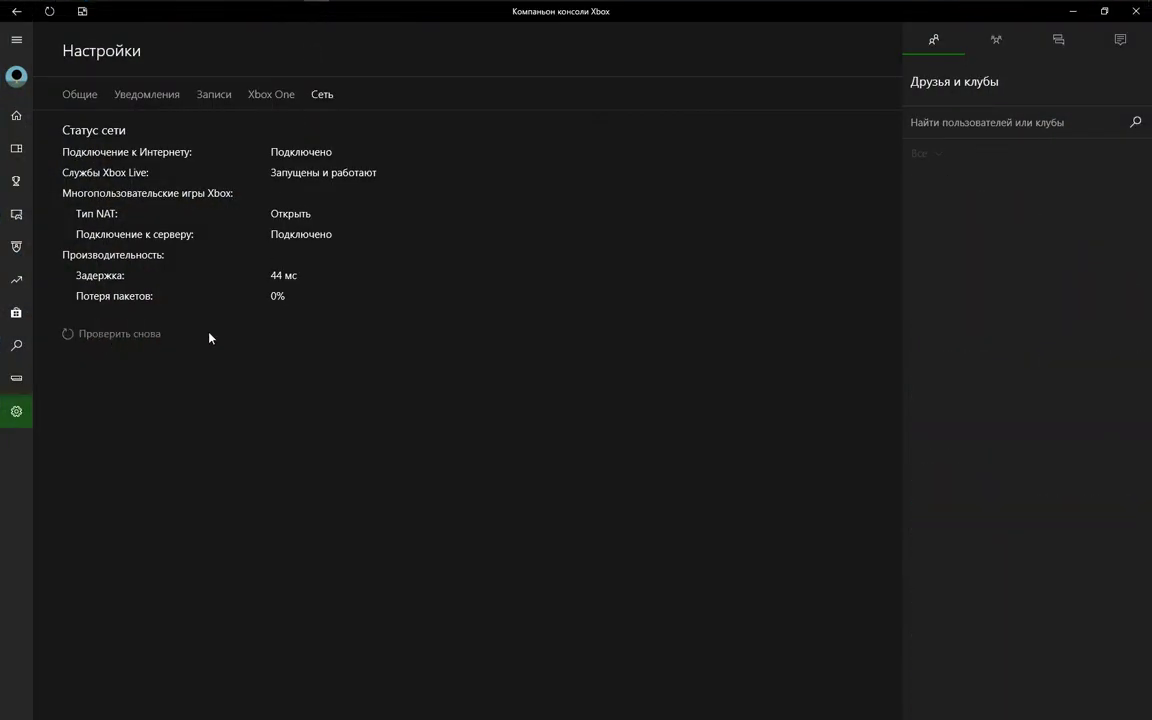
pyautogui.moveTo(483, 5)
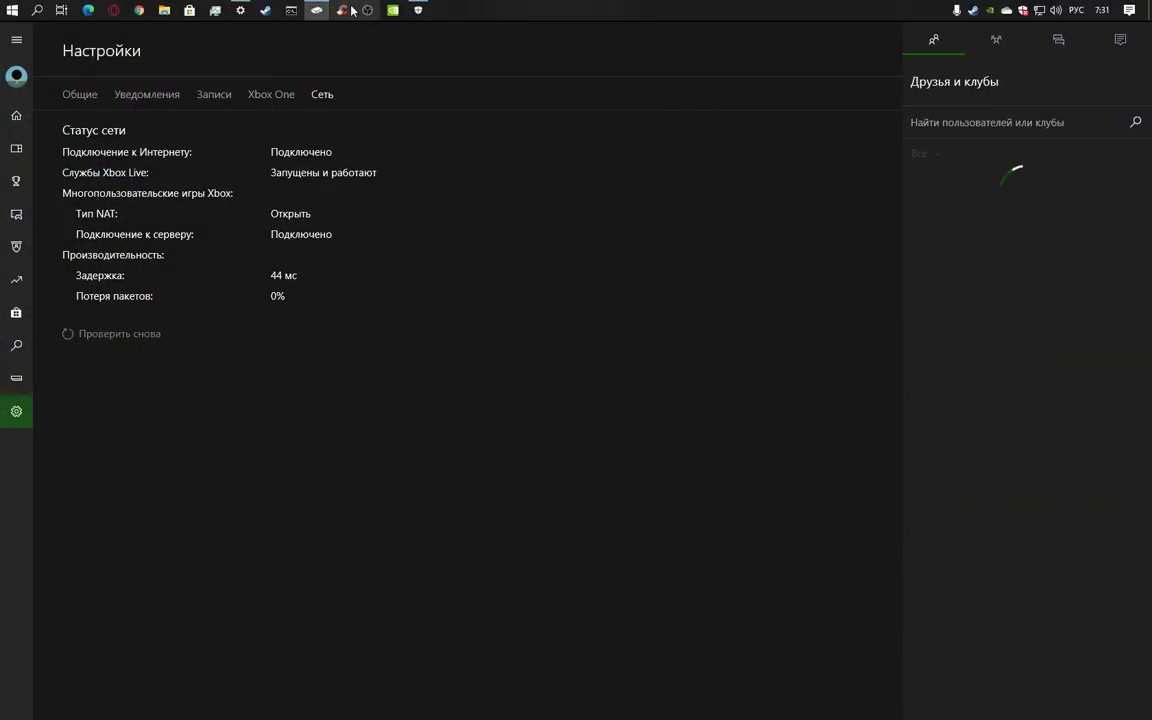
pyautogui.click(240, 10)
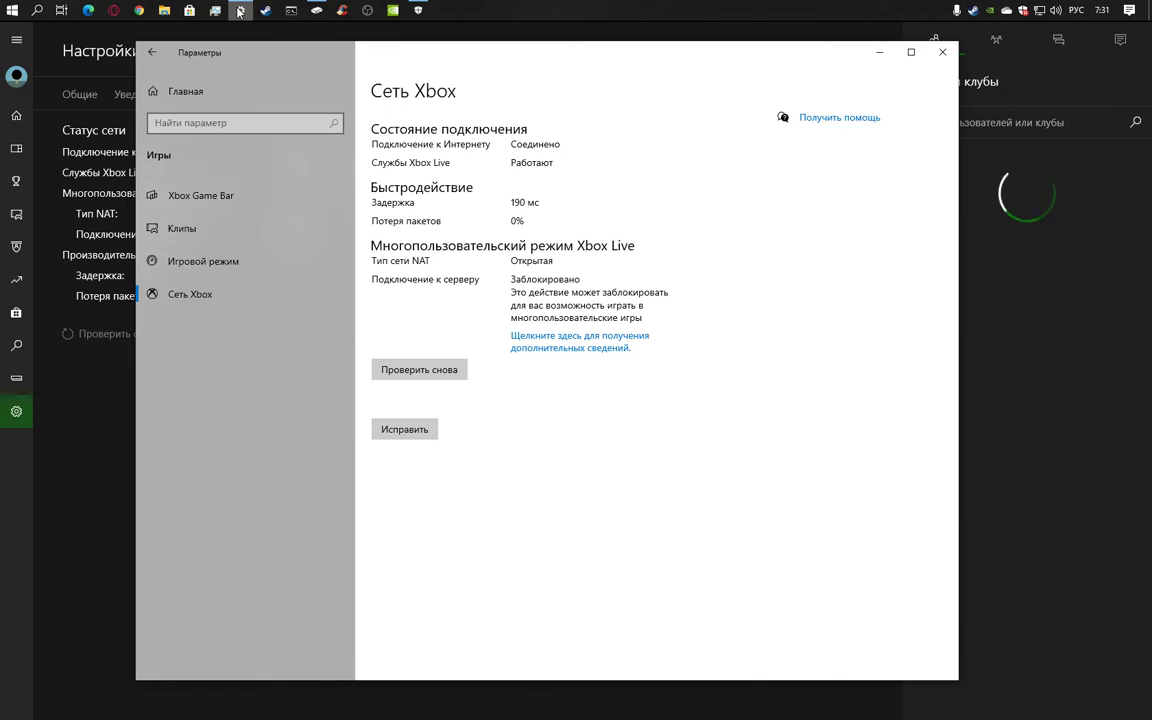
pyautogui.click(240, 10)
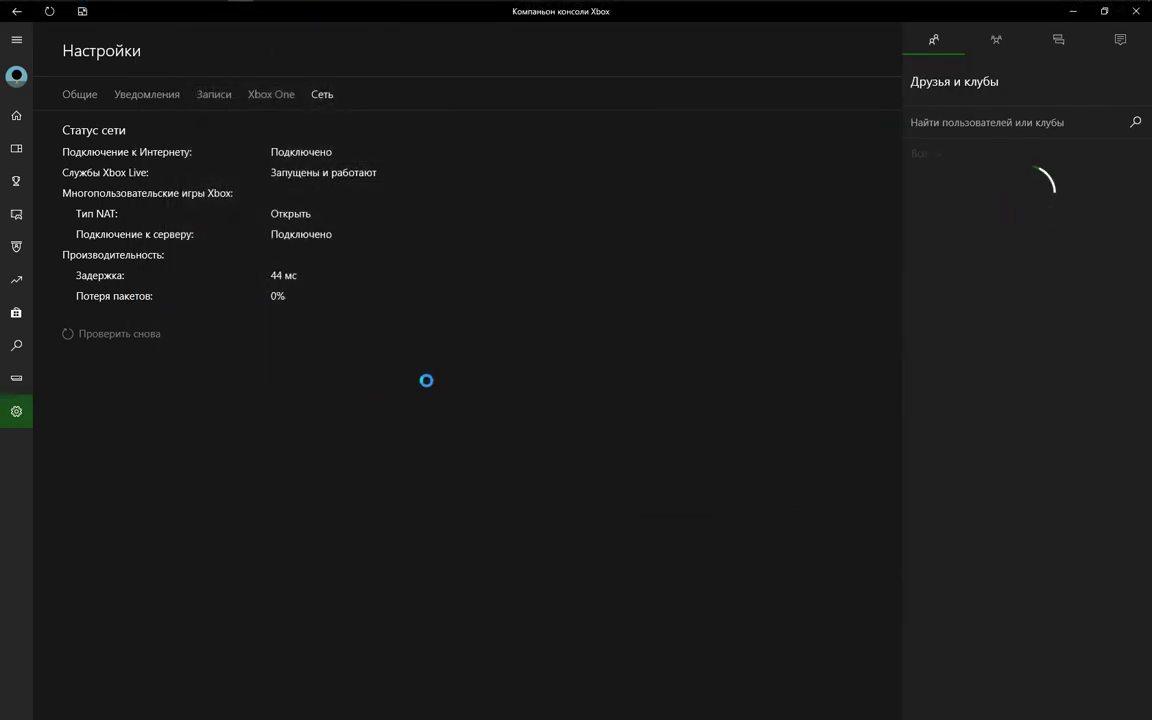
pyautogui.click(1069, 14)
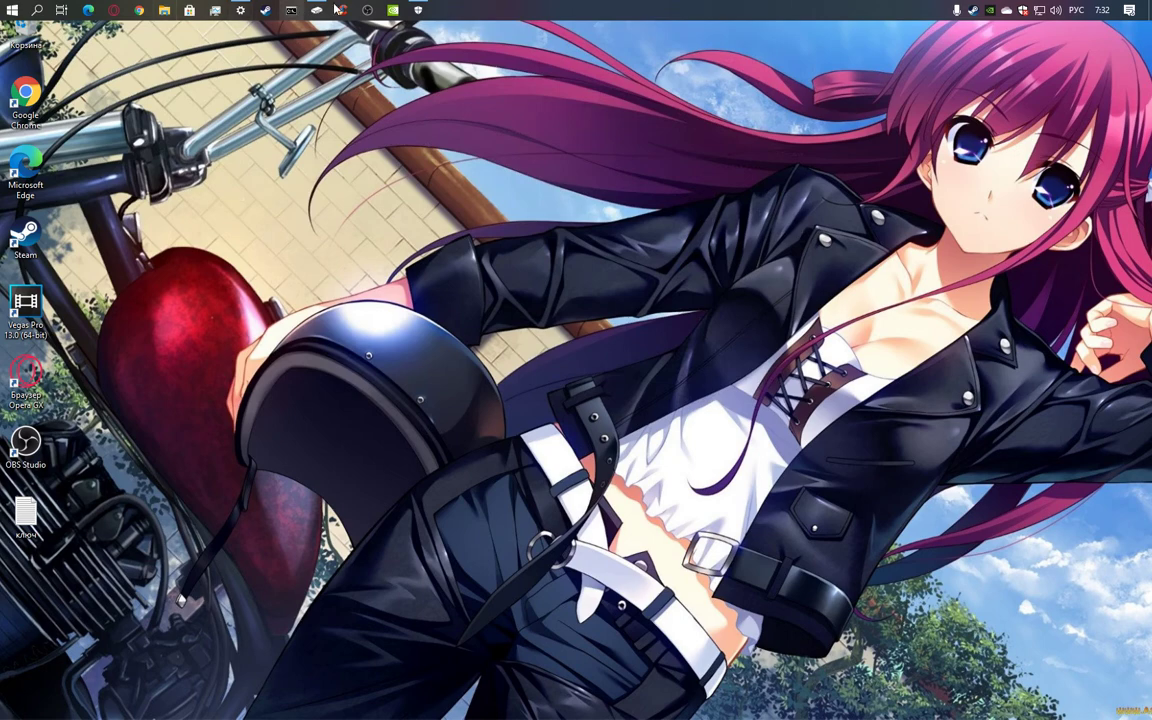
pyautogui.rightClick(974, 12)
pyautogui.click(990, 17)
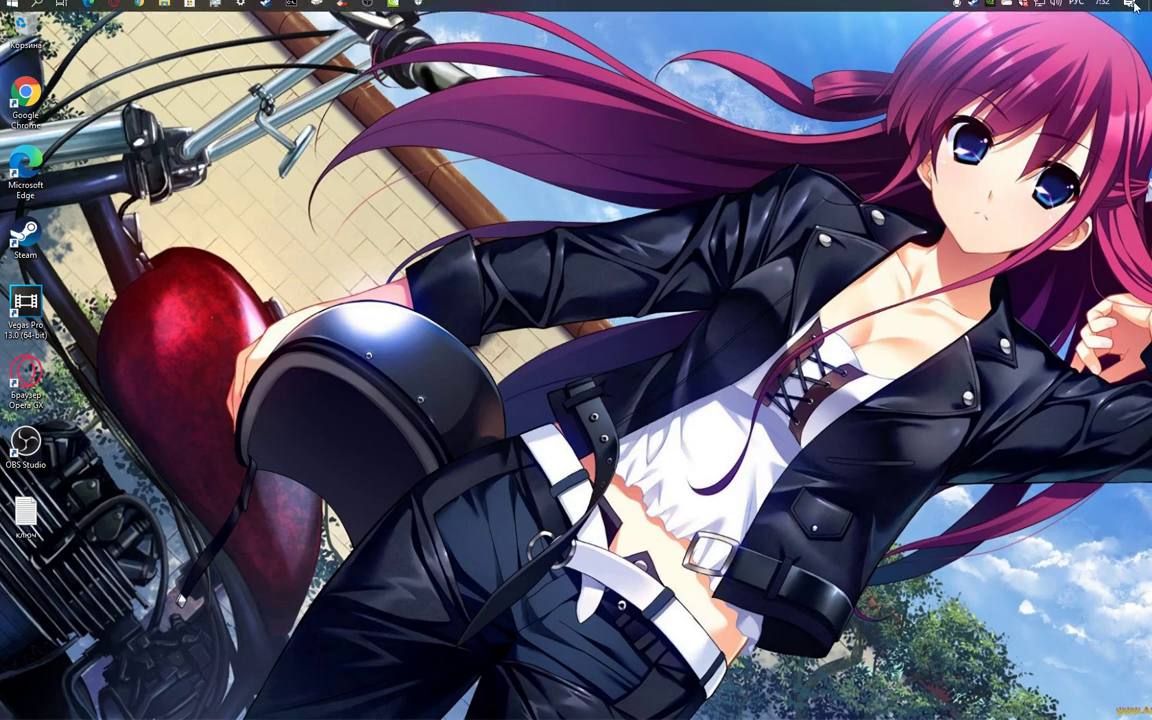
# Step: Dismiss the Windows notifications, switch to Gears 5 and open the original campaign's options from its title screen
pyautogui.click(1136, 10)
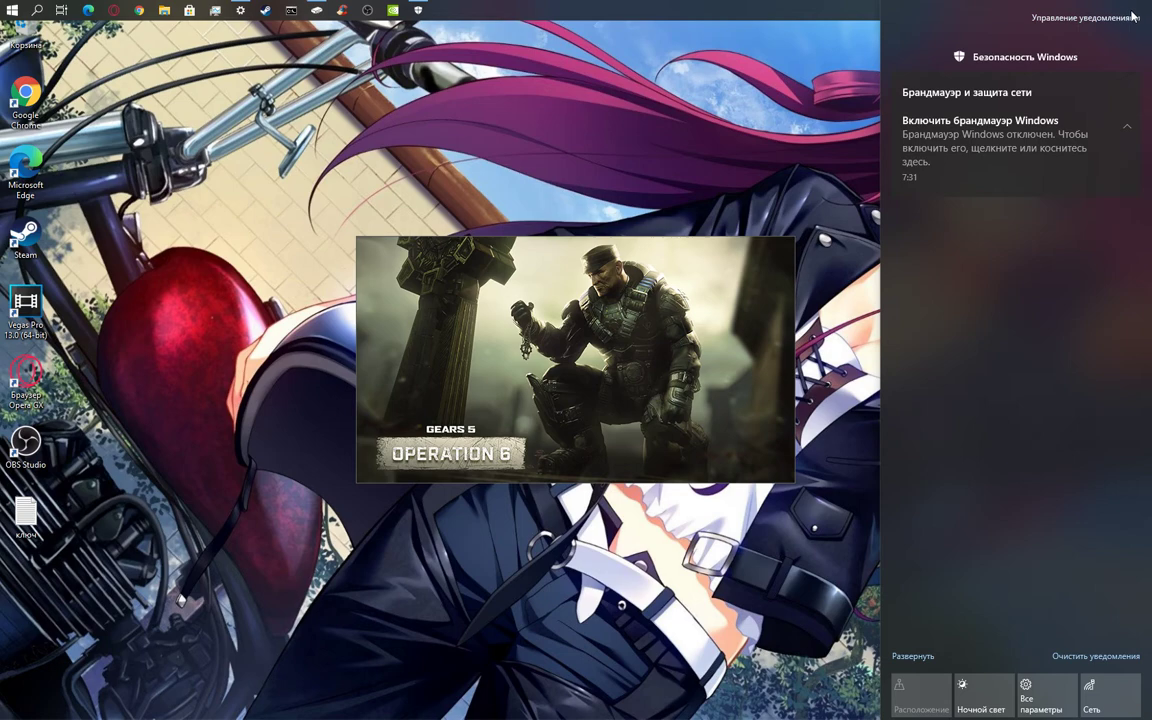
pyautogui.click(753, 136)
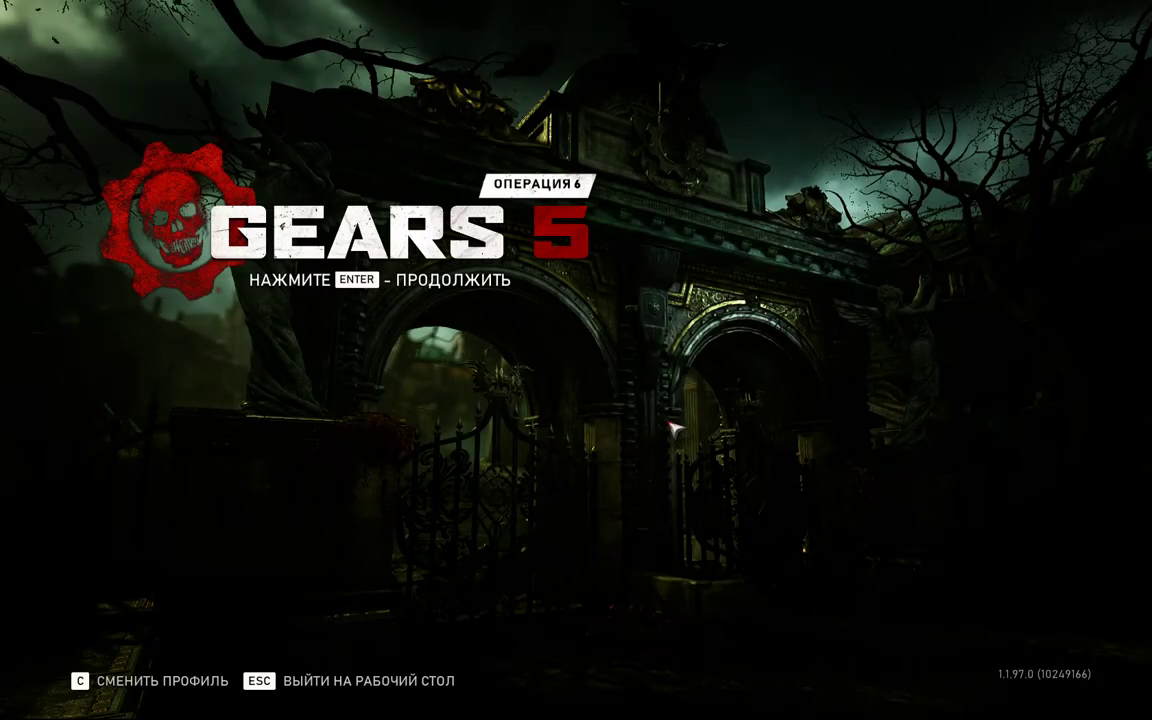
pyautogui.press('Return')
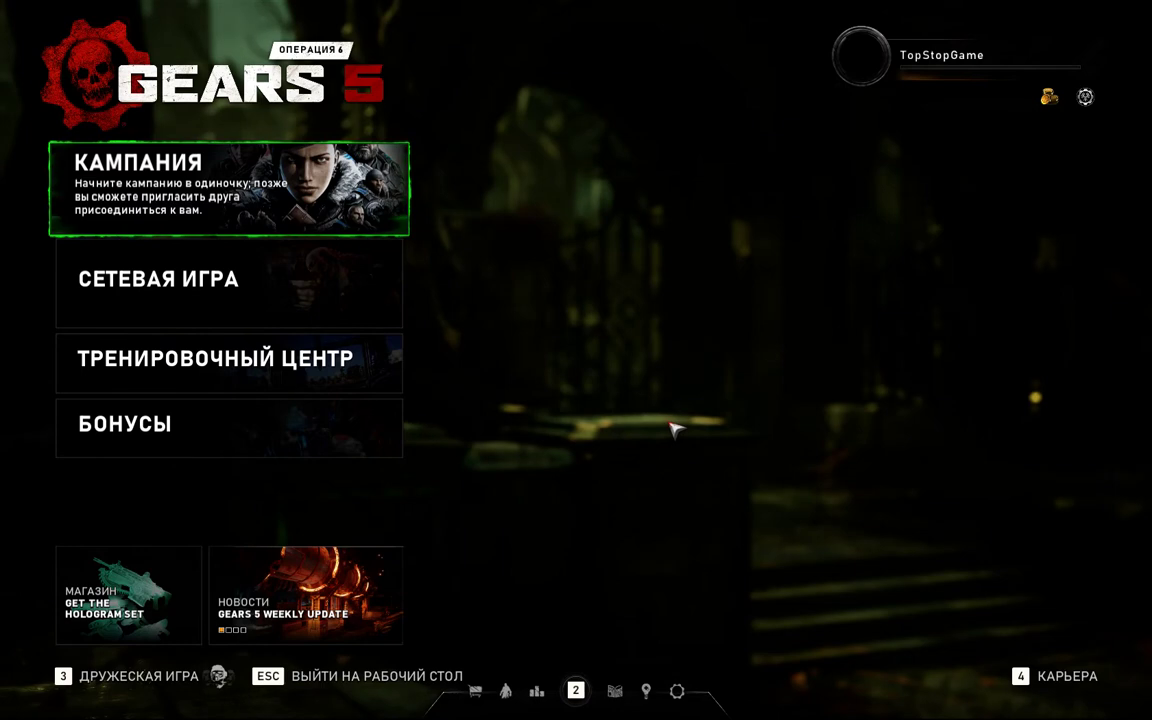
pyautogui.press('Return')
pyautogui.press('Left')
pyautogui.press('Return')
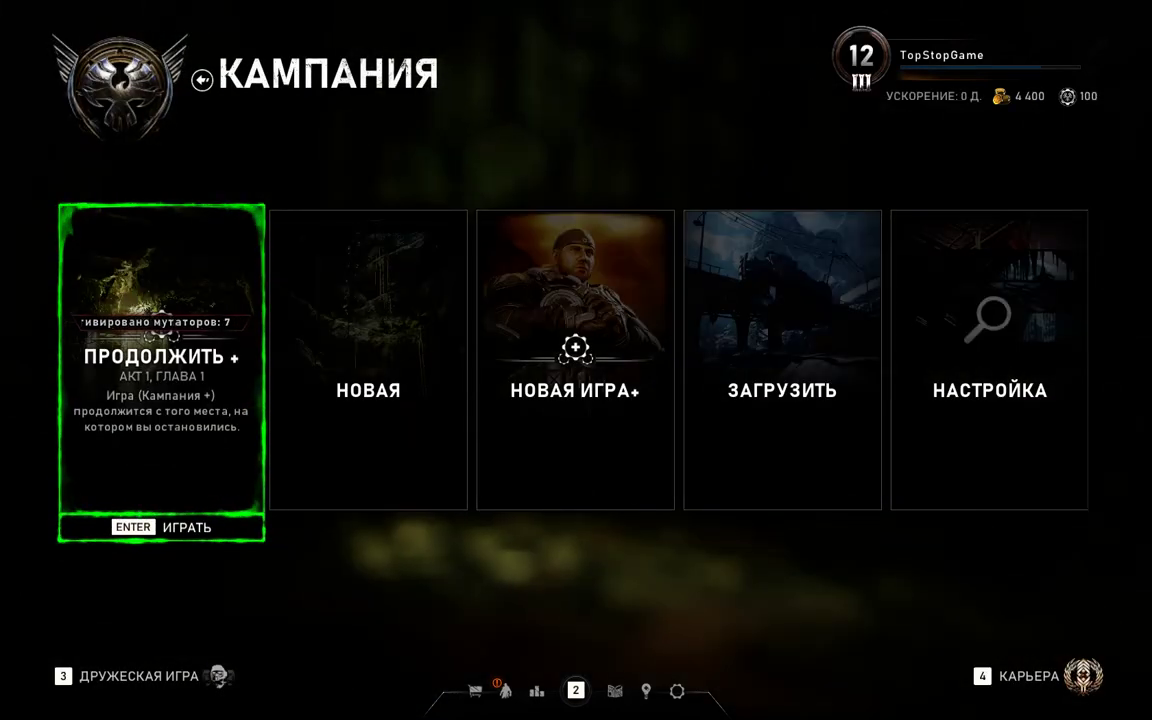
# Step: Return to the campaign selection and open the game's settings (Параметры)
pyautogui.press('Escape')
pyautogui.press('2')
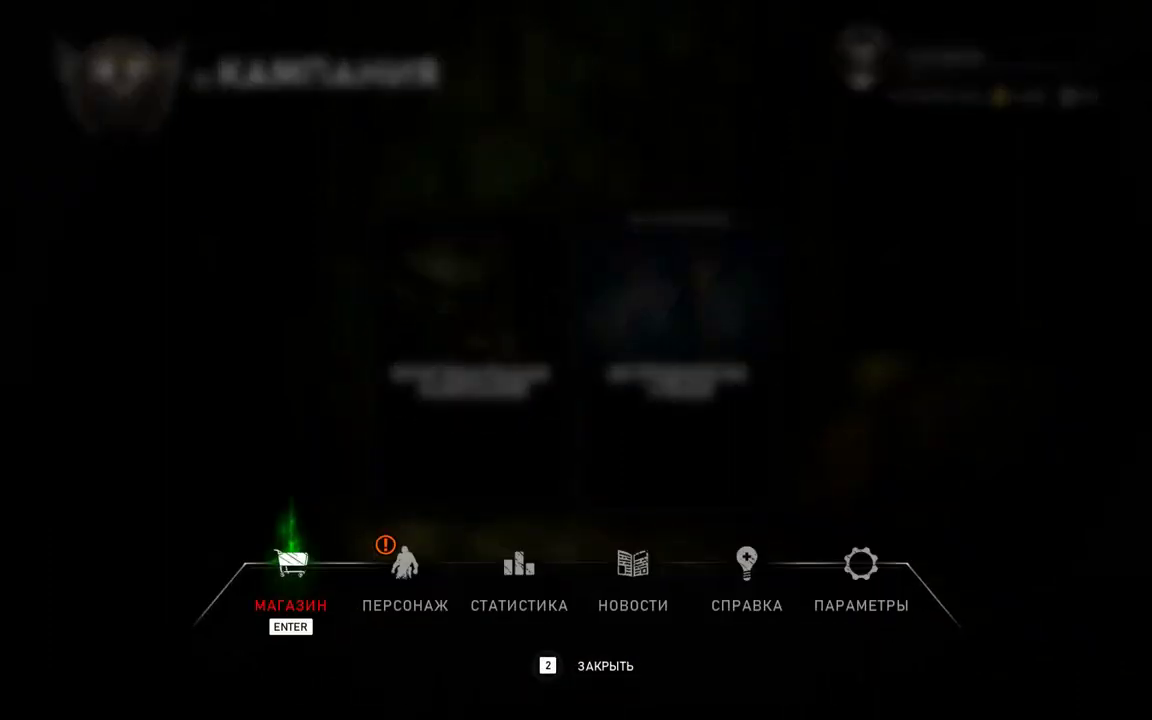
pyautogui.press('Right')
pyautogui.press('Right')
pyautogui.press('Right')
pyautogui.press('Right')
pyautogui.press('Right')
pyautogui.press('Return')
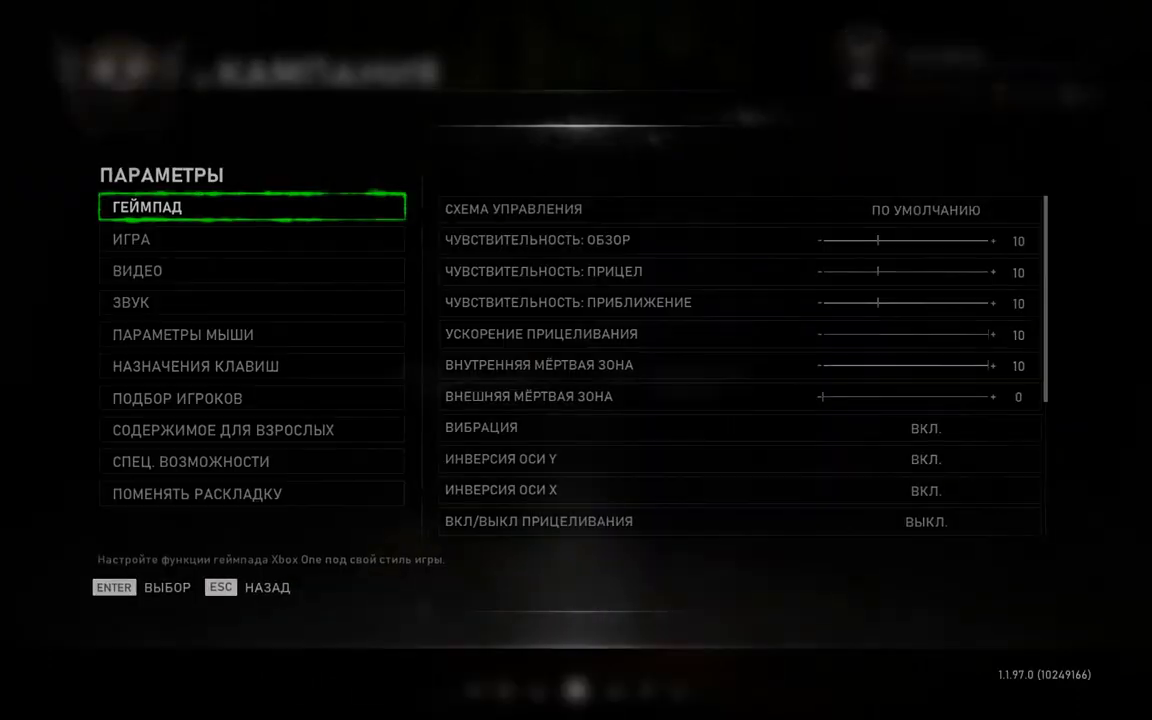
# Step: Enter the accessibility category (Спец. возможности) in the game settings
pyautogui.press('Down')
pyautogui.press('Down')
pyautogui.press('Down')
pyautogui.press('Down')
pyautogui.press('Down')
pyautogui.press('Down')
pyautogui.press('Down')
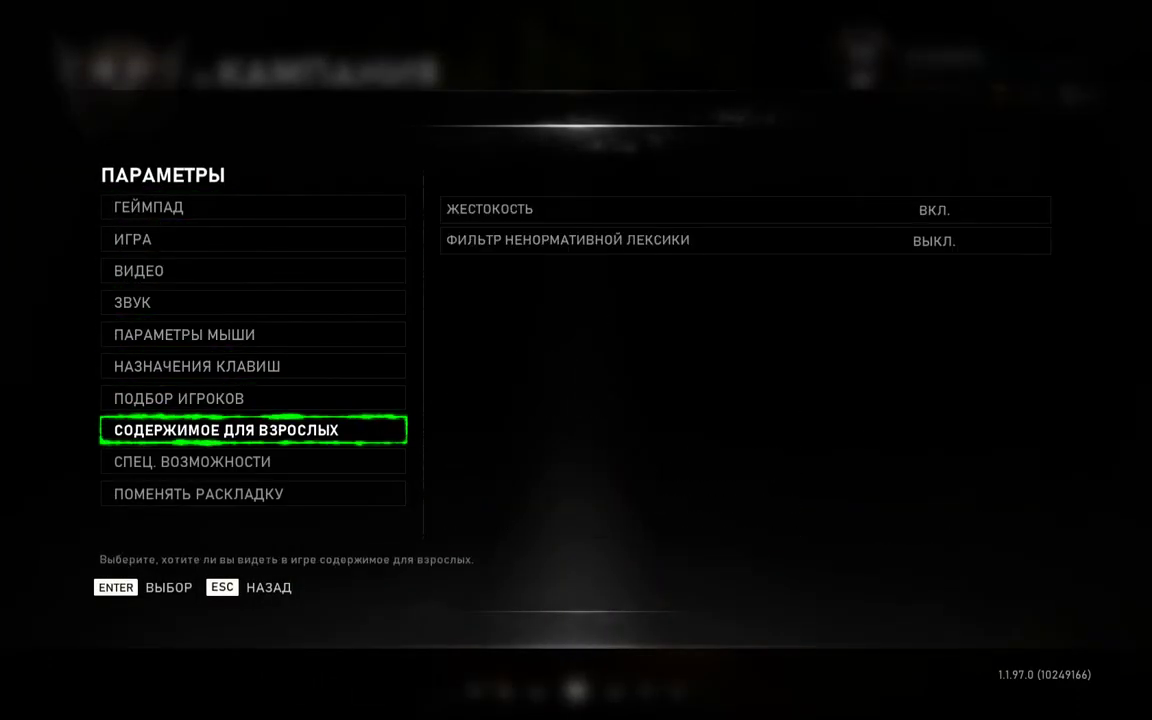
pyautogui.press('Down')
pyautogui.press('Return')
# Step: Turn on text-to-speech (Текст в речь) in the accessibility settings and return to the campaign selection
pyautogui.press('Down')
pyautogui.press('Down')
pyautogui.press('Down')
pyautogui.press('Down')
pyautogui.press('Down')
pyautogui.press('Down')
pyautogui.press('Down')
pyautogui.press('Down')
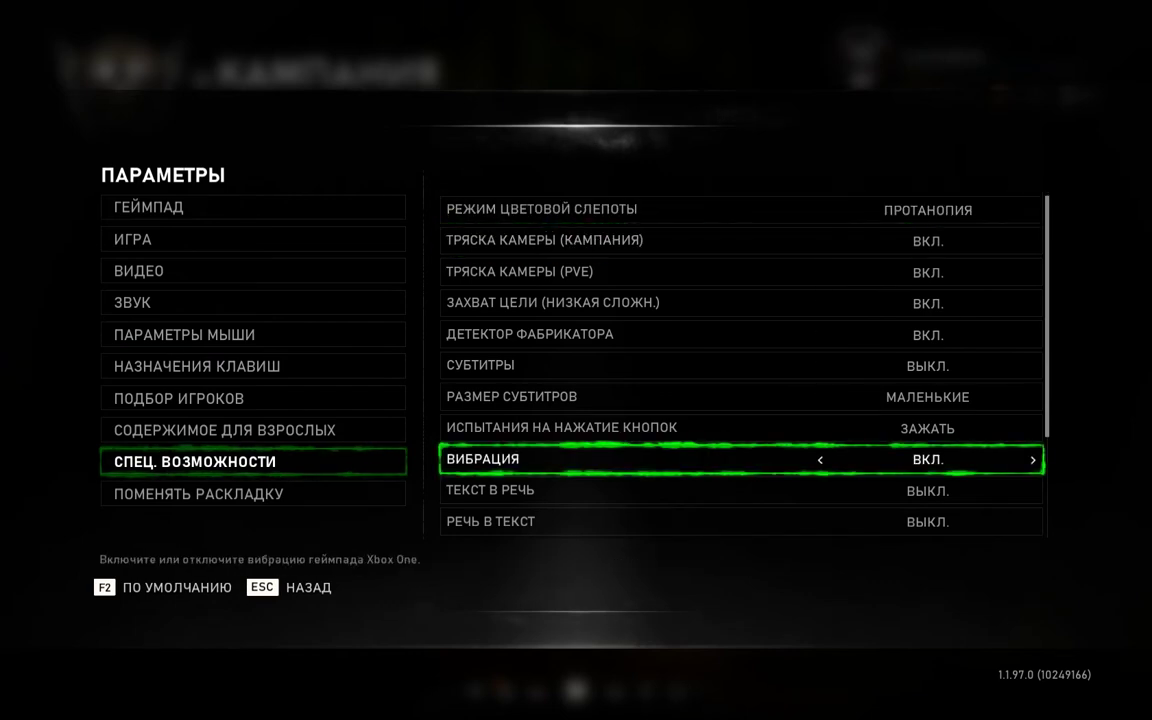
pyautogui.press('Down')
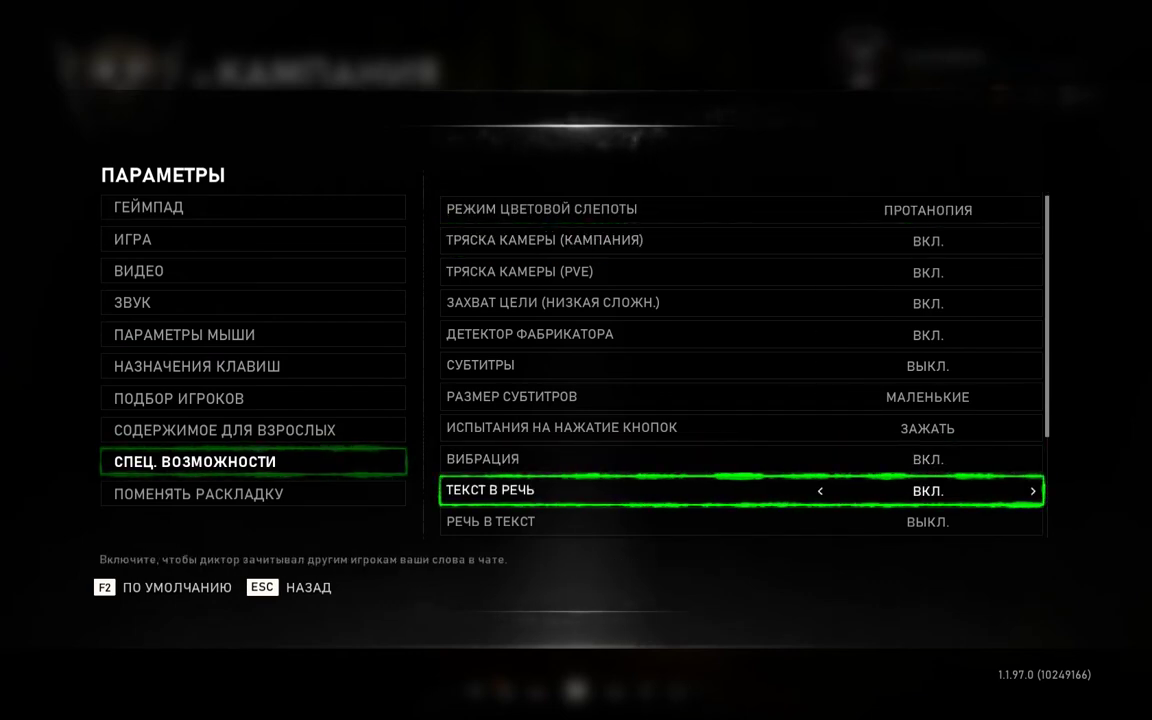
pyautogui.press('Down')
pyautogui.press('Escape')
pyautogui.press('Escape')
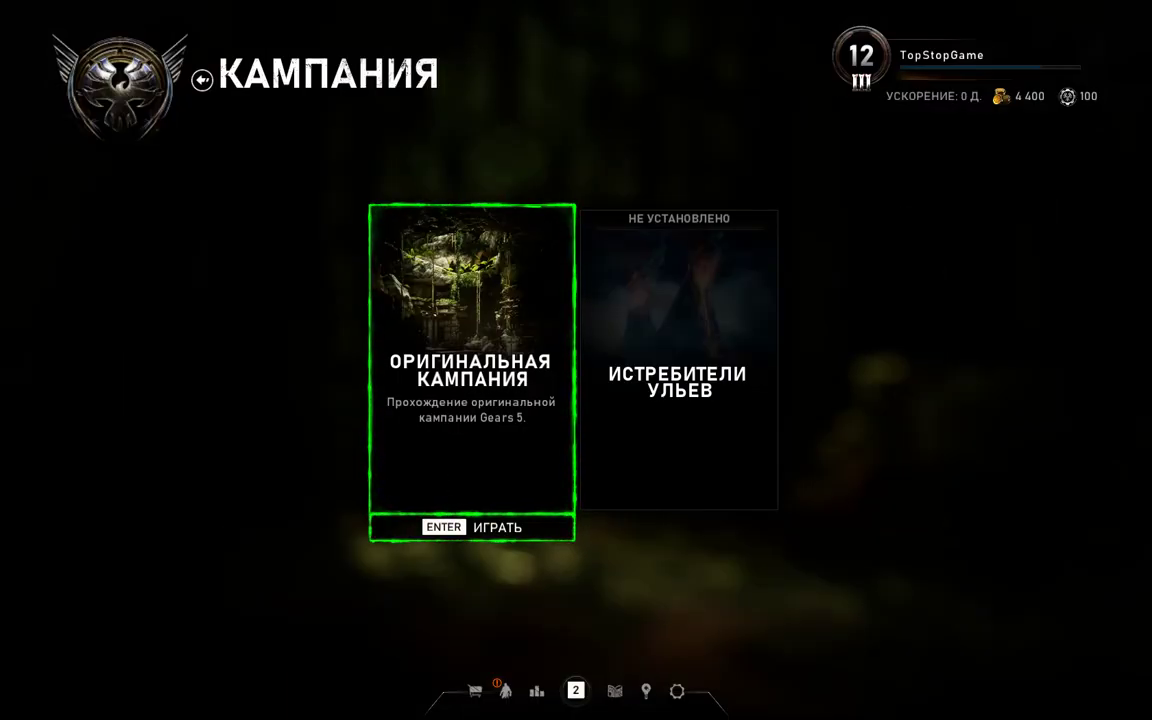
# Step: Open the list of campaign lobbies through the original campaign's Настройка option
pyautogui.press('Return')
pyautogui.press('Right')
pyautogui.press('Right')
pyautogui.press('Right')
pyautogui.press('Right')
pyautogui.press('Return')
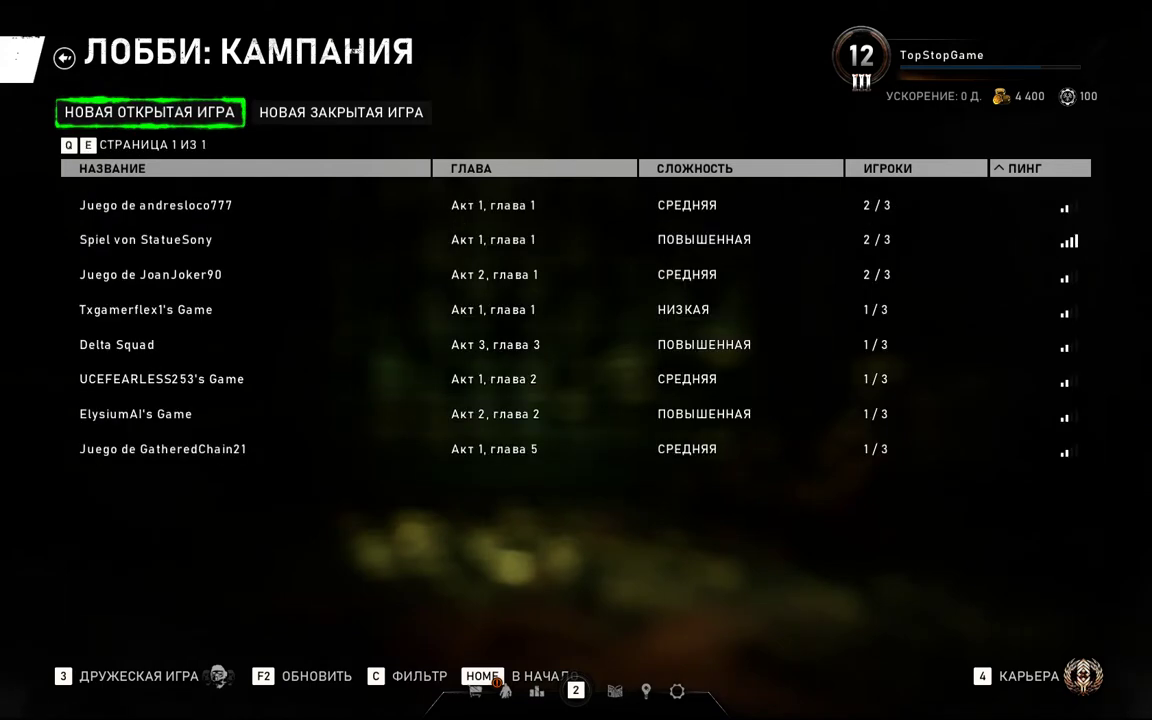
# Step: Join the Delta Squad game from the lobby list and ready up with Джек as the character
pyautogui.press('Down')
pyautogui.press('Down')
pyautogui.press('Down')
pyautogui.press('Down')
pyautogui.press('Down')
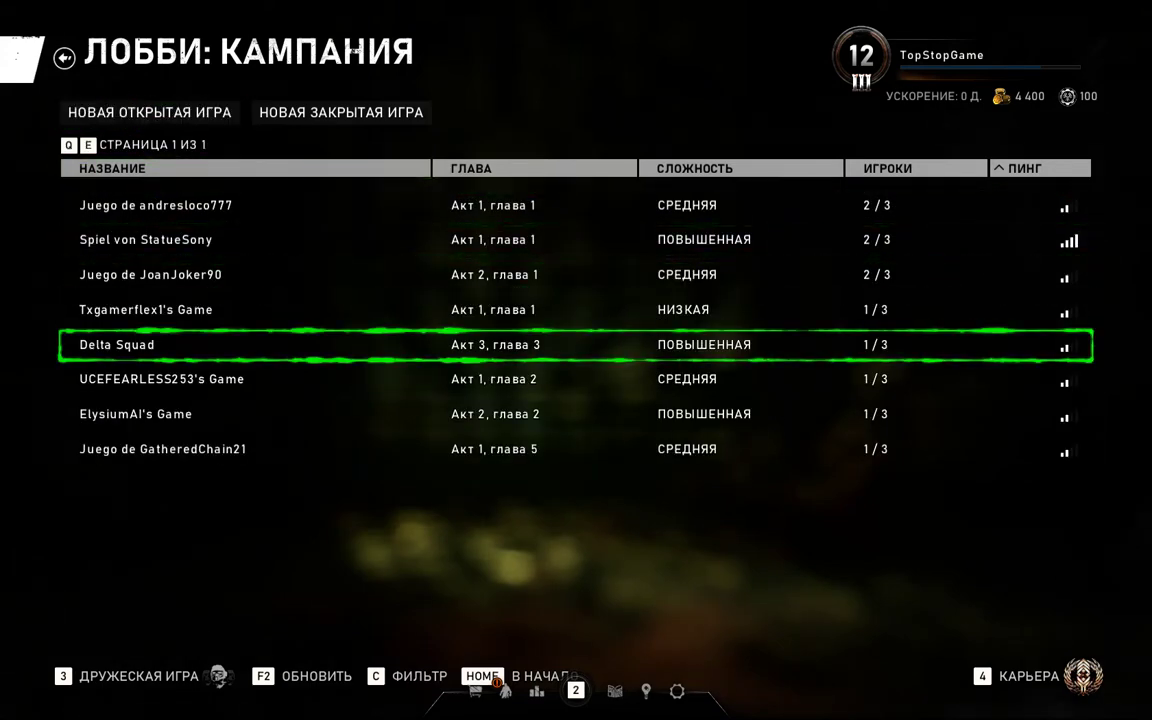
pyautogui.press('Return')
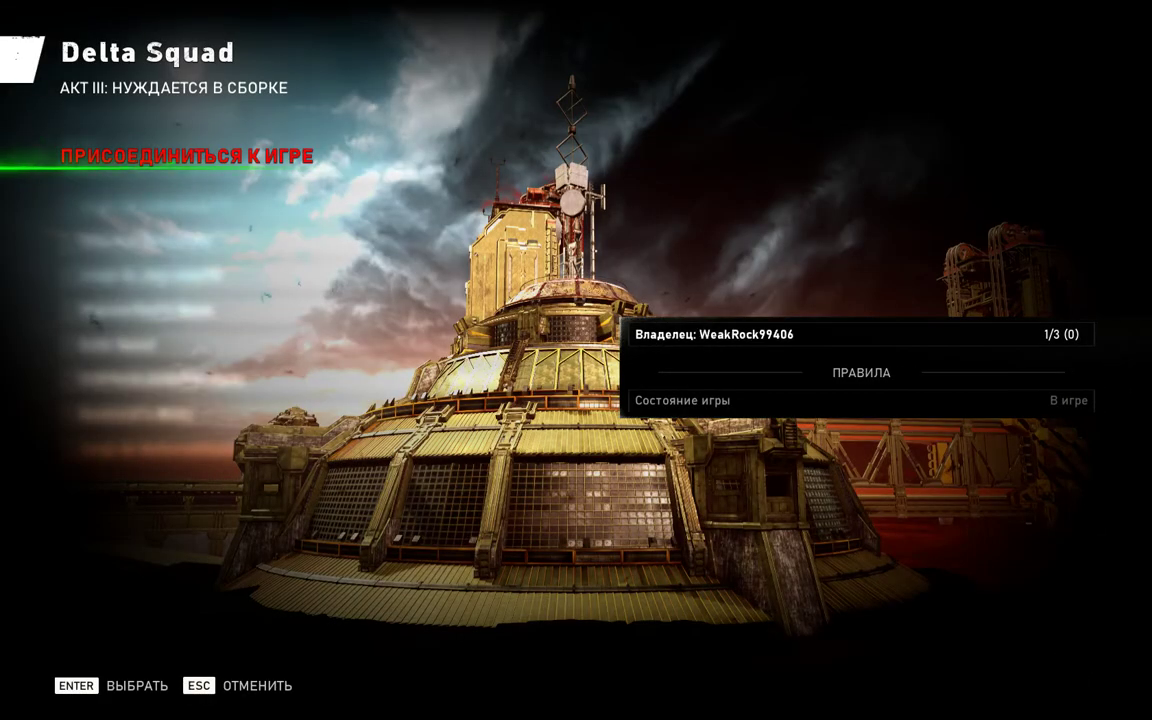
pyautogui.press('Return')
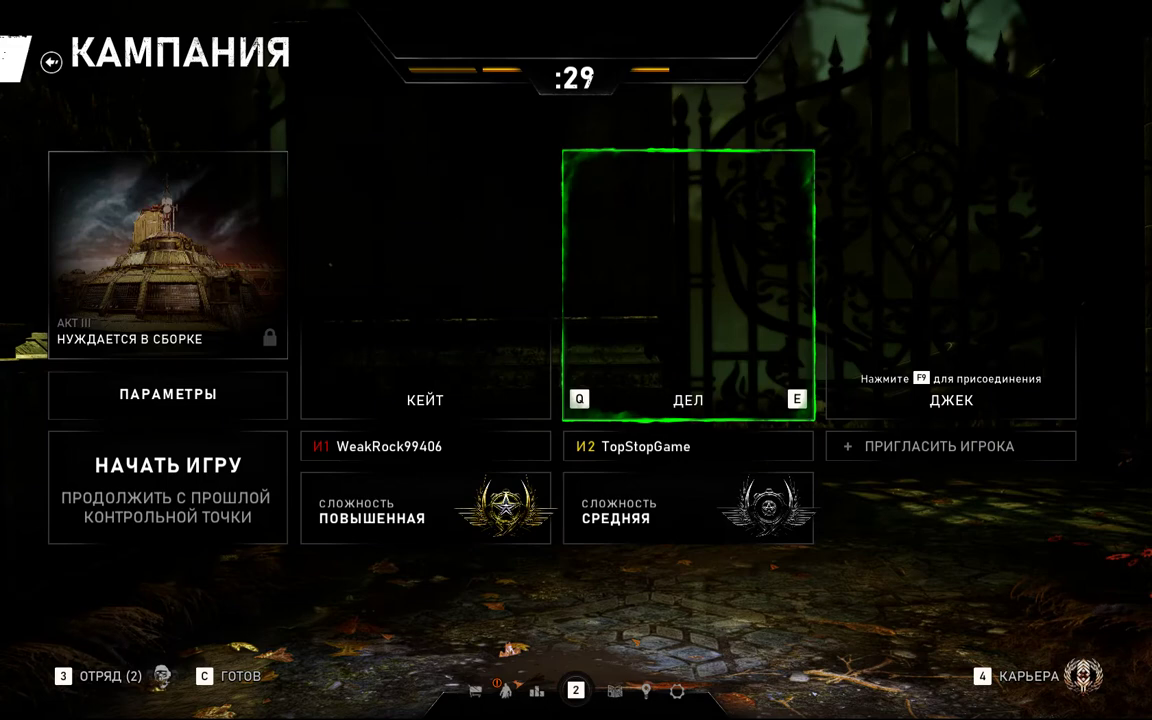
pyautogui.press('e')
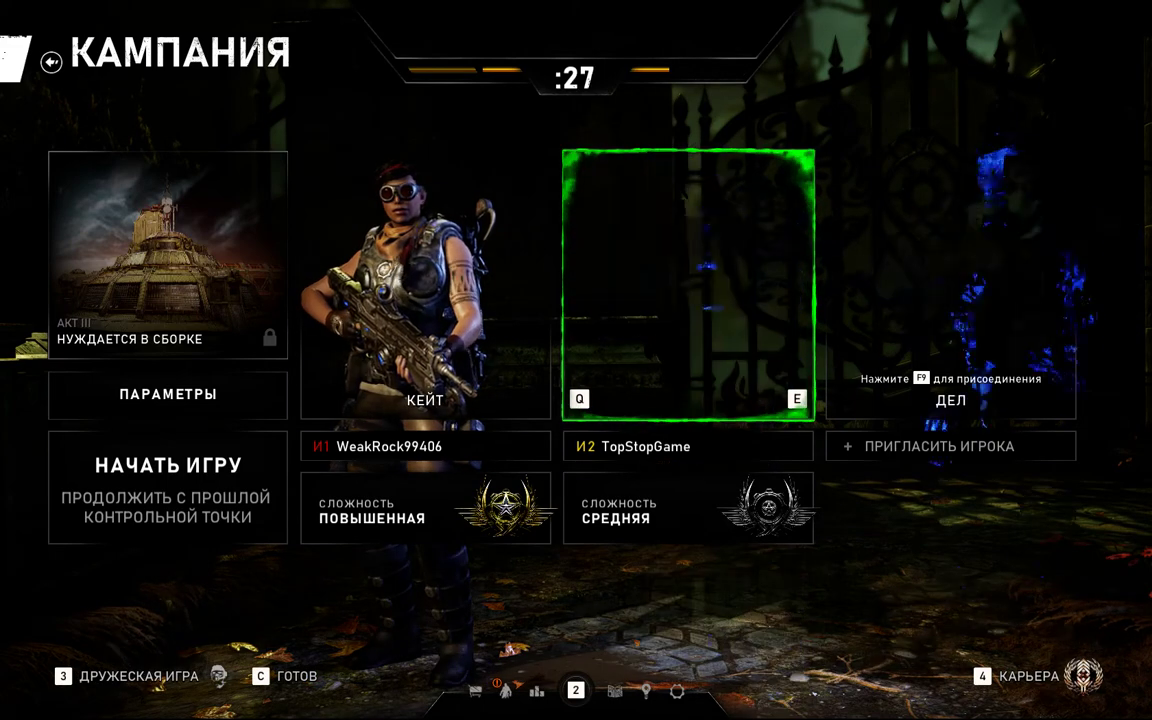
pyautogui.press('c')
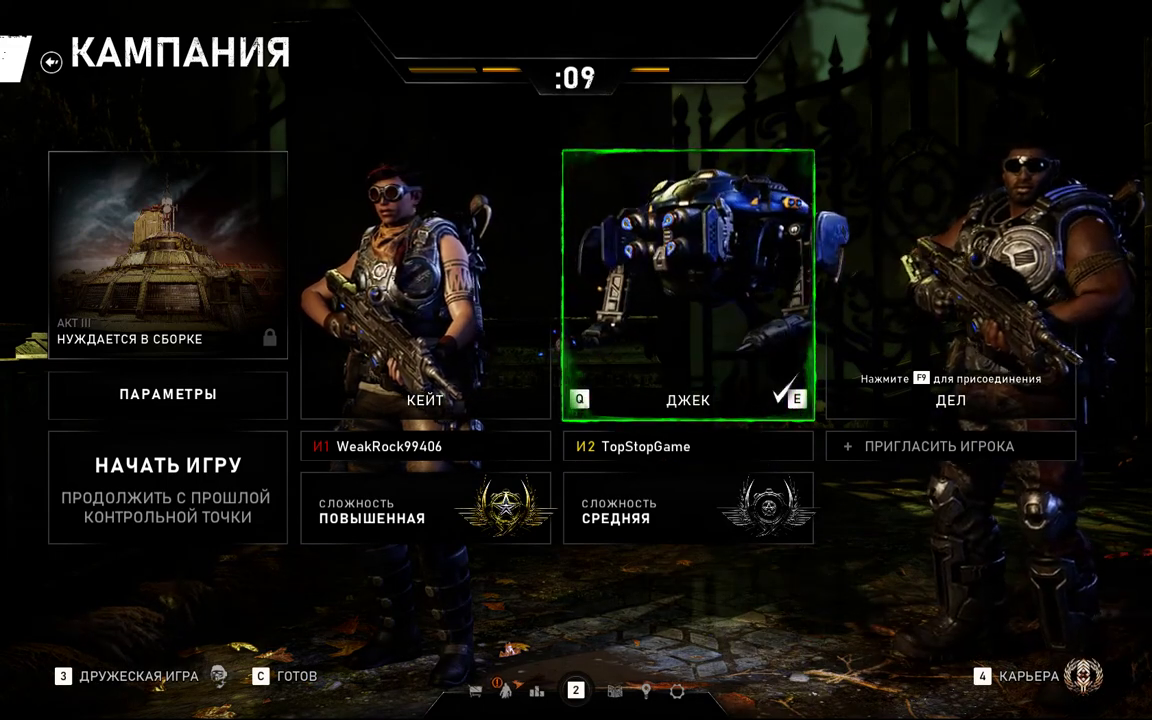
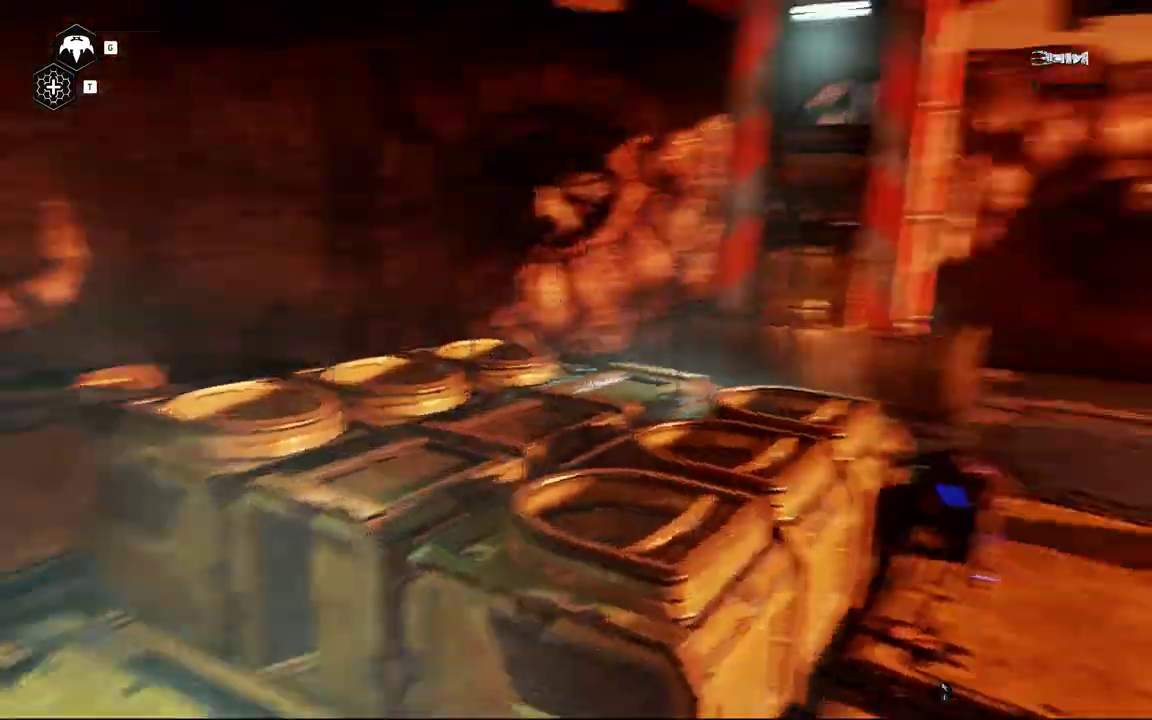
pyautogui.press('space')
pyautogui.rightClick(576, 360)
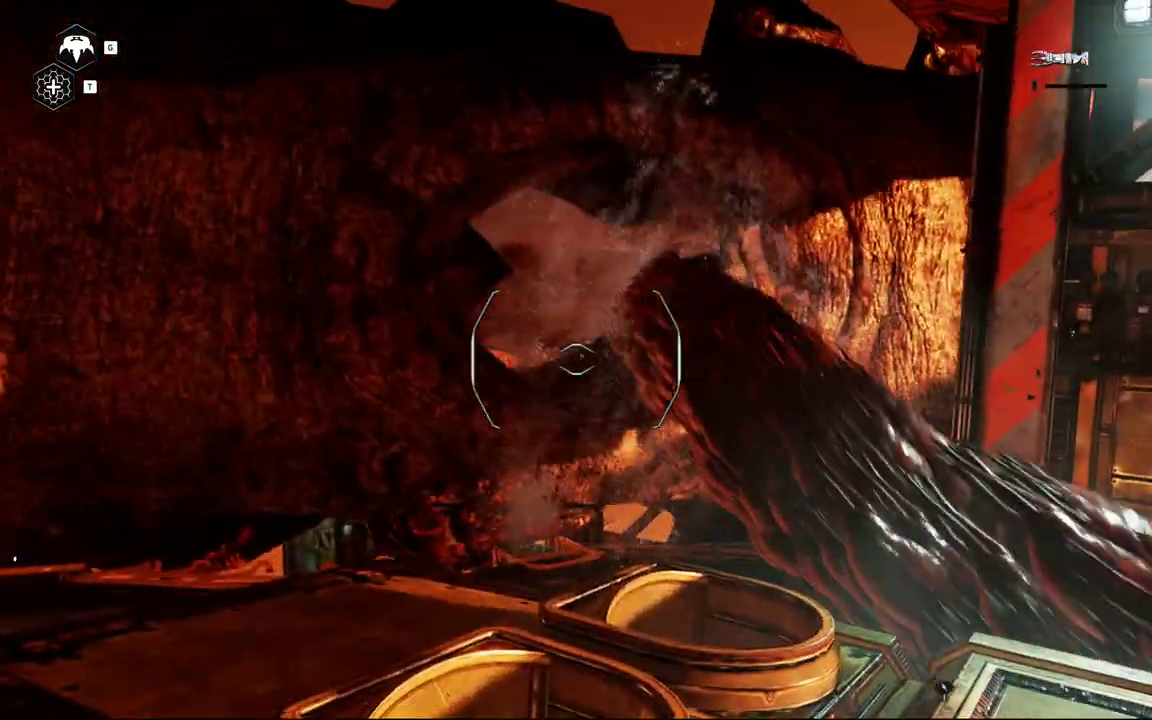
pyautogui.press('t')
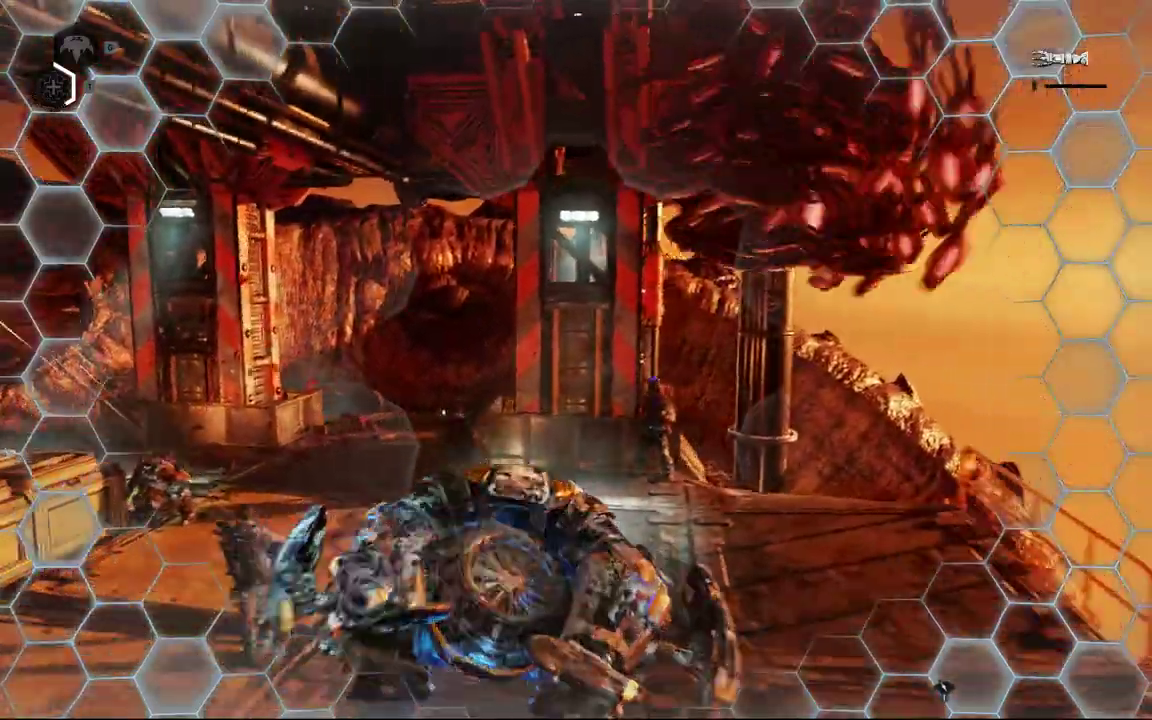
# Step: Leave the match for the main menu and quit Gears 5, confirming the exit
pyautogui.press('Escape')
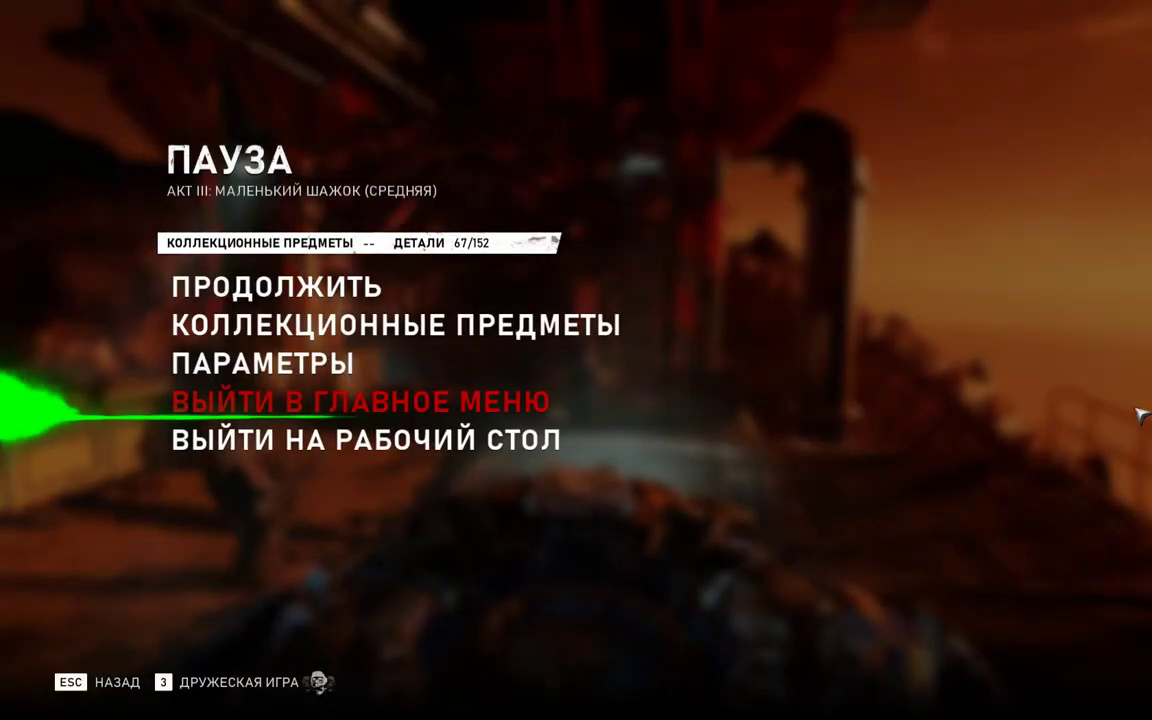
pyautogui.press('Return')
pyautogui.press('Return')
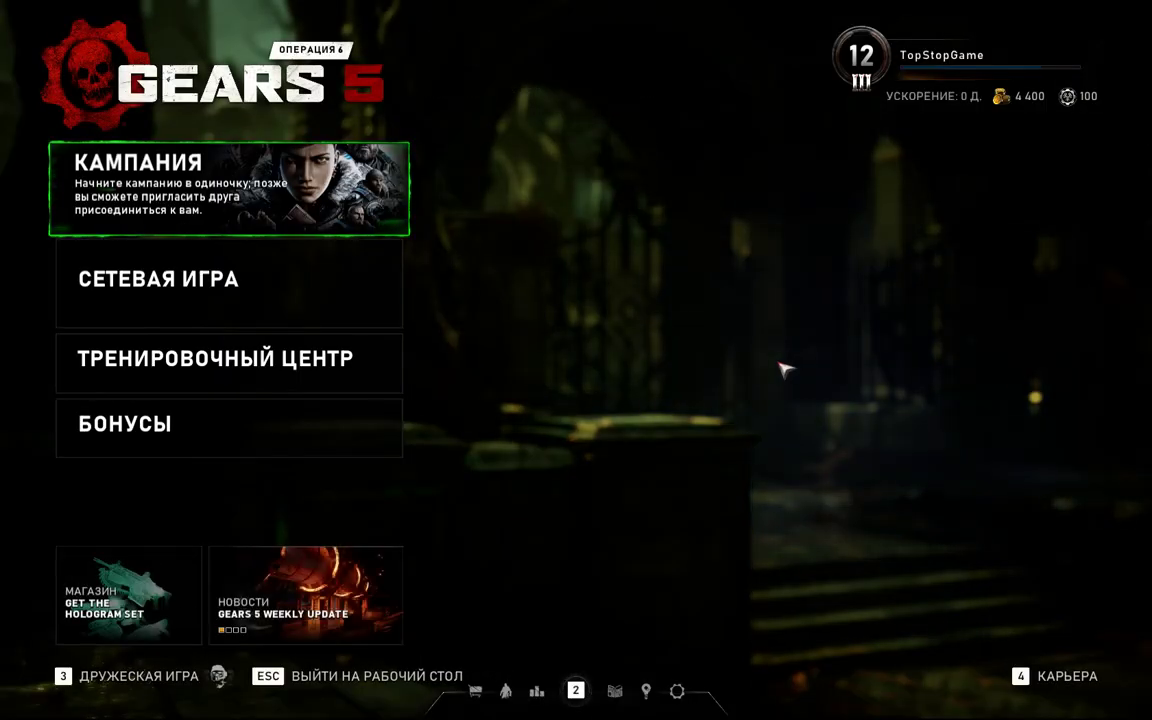
pyautogui.press('Escape')
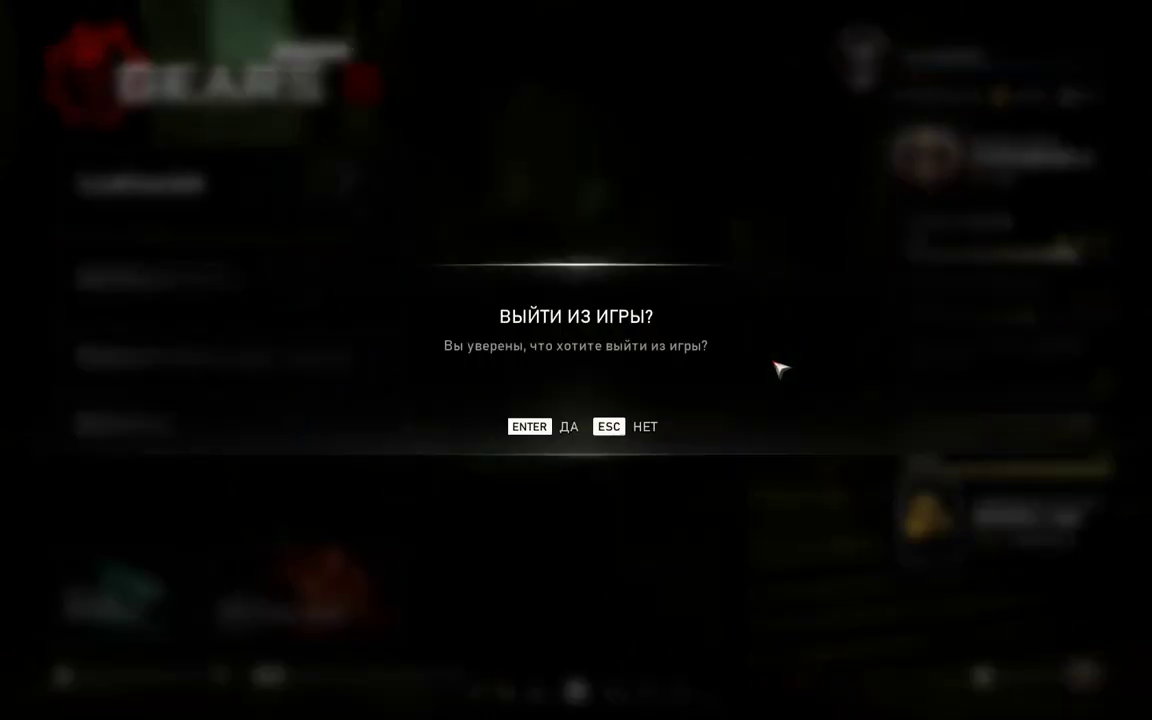
pyautogui.press('Return')
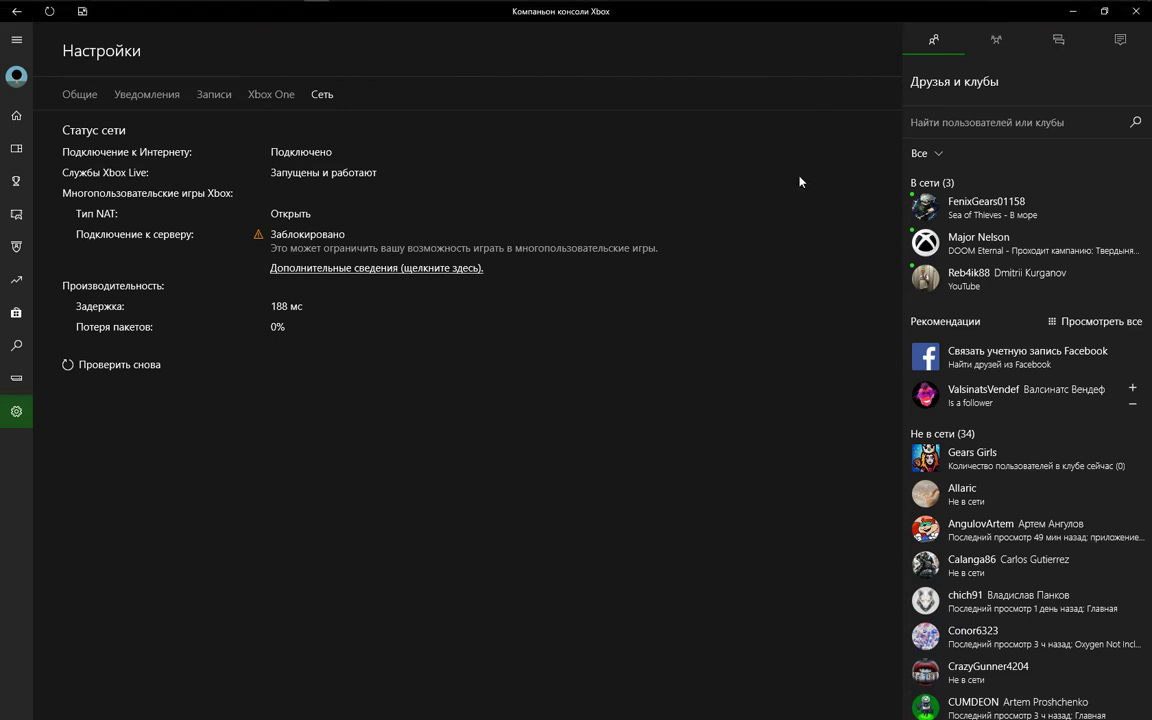
# Step: Leave Xbox Console Companion, open Windows Security from the update and security settings, and turn the public network firewall back on
pyautogui.click(965, 12)
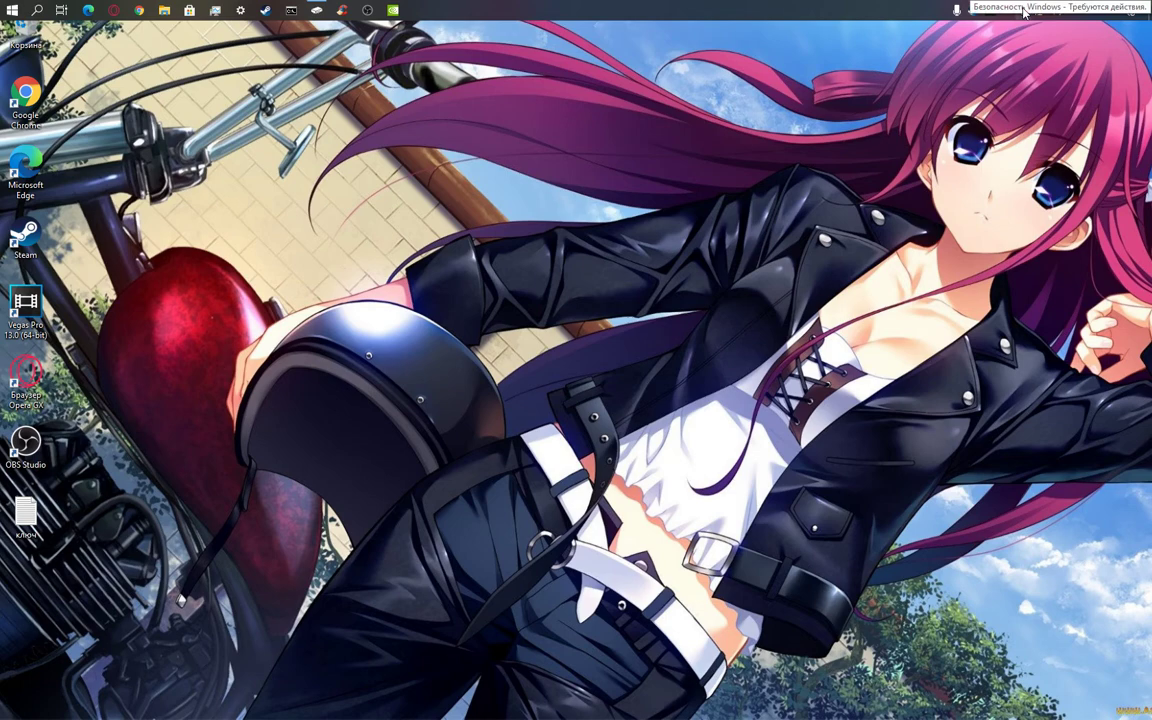
pyautogui.click(243, 12)
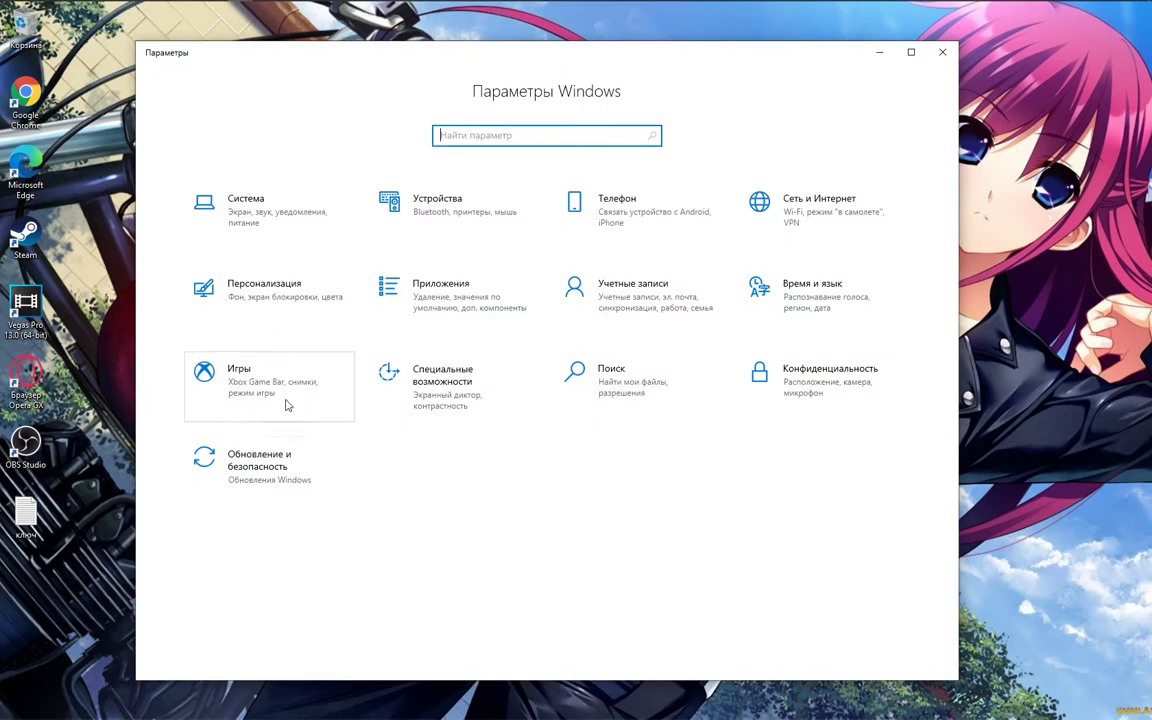
pyautogui.click(260, 465)
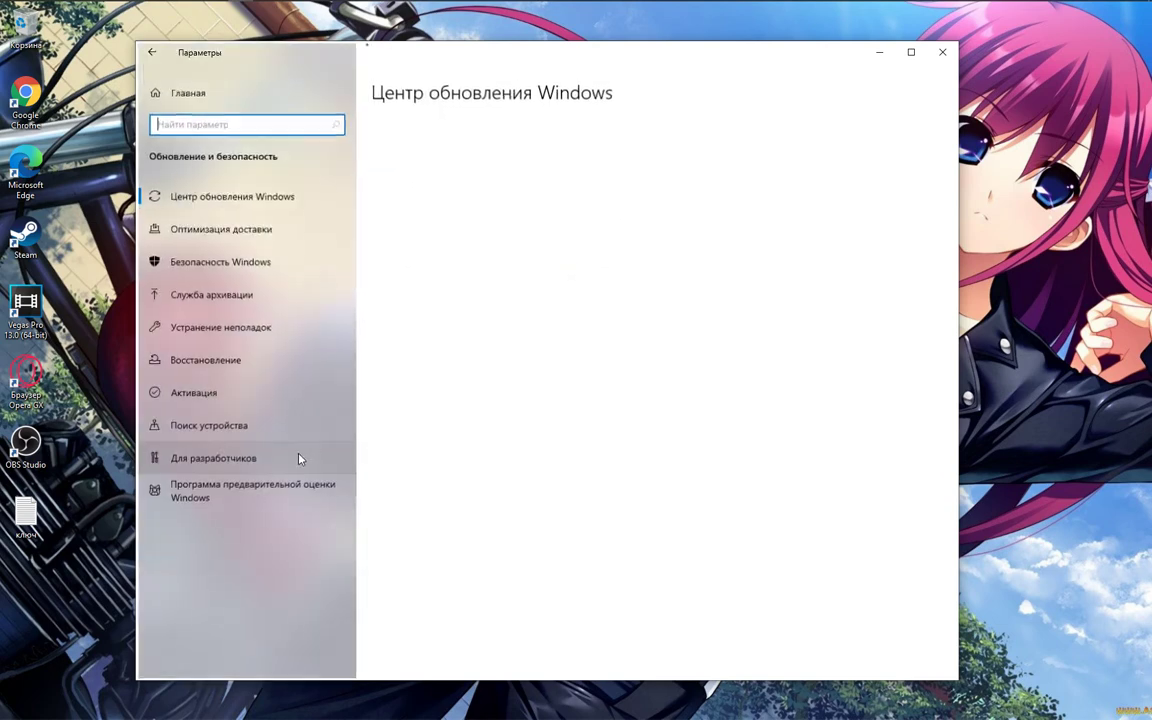
pyautogui.click(219, 263)
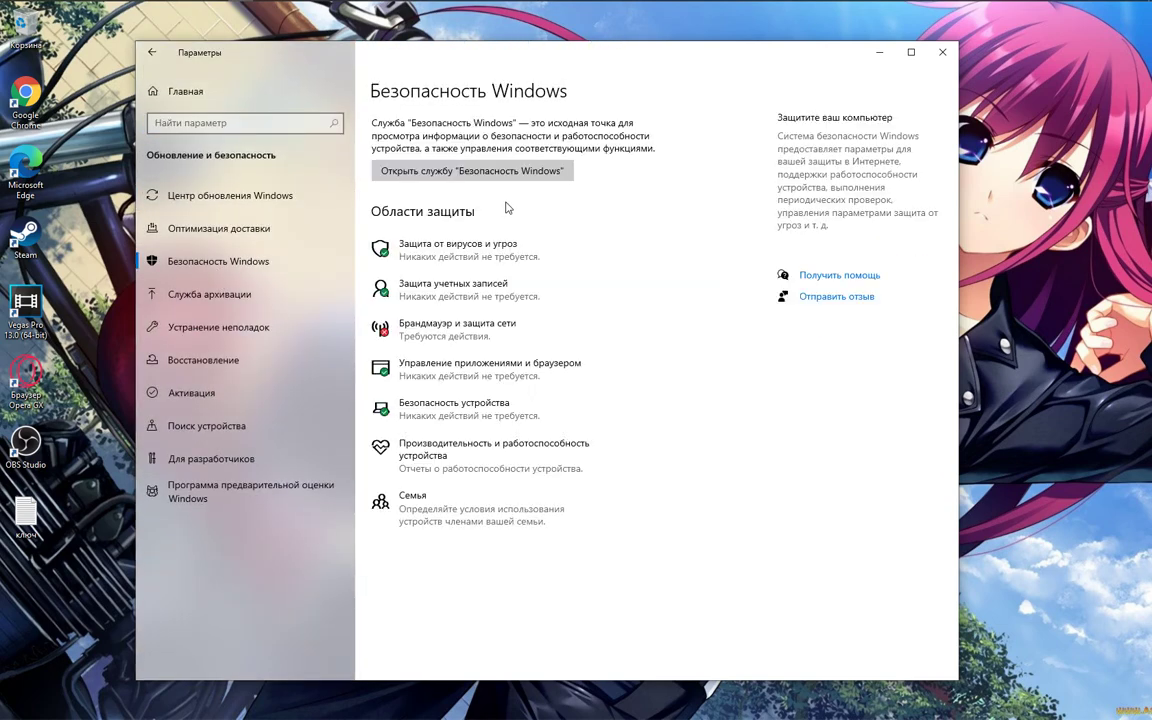
pyautogui.click(463, 171)
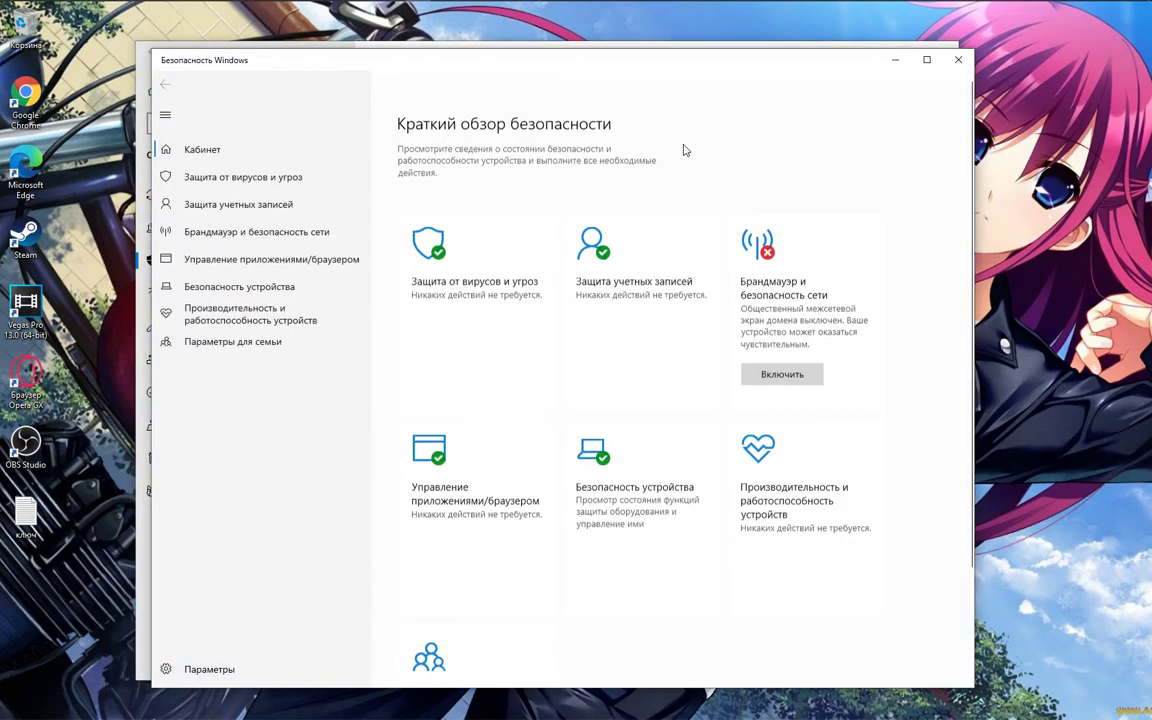
pyautogui.click(780, 370)
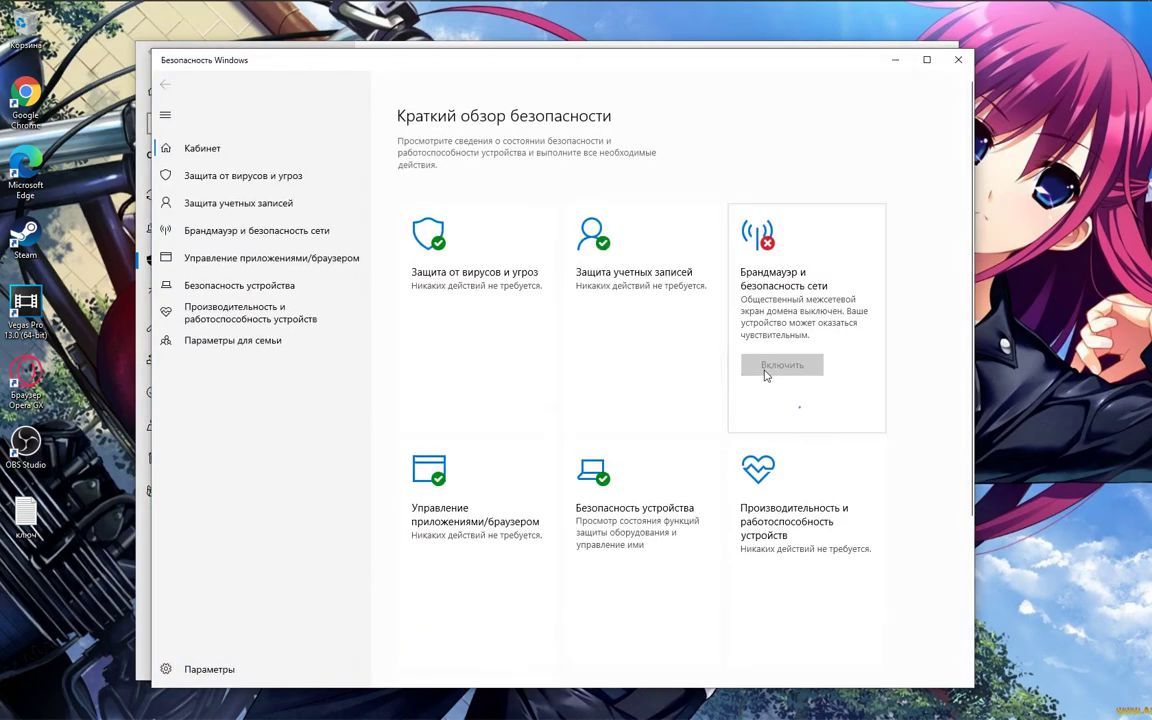
pyautogui.click(505, 439)
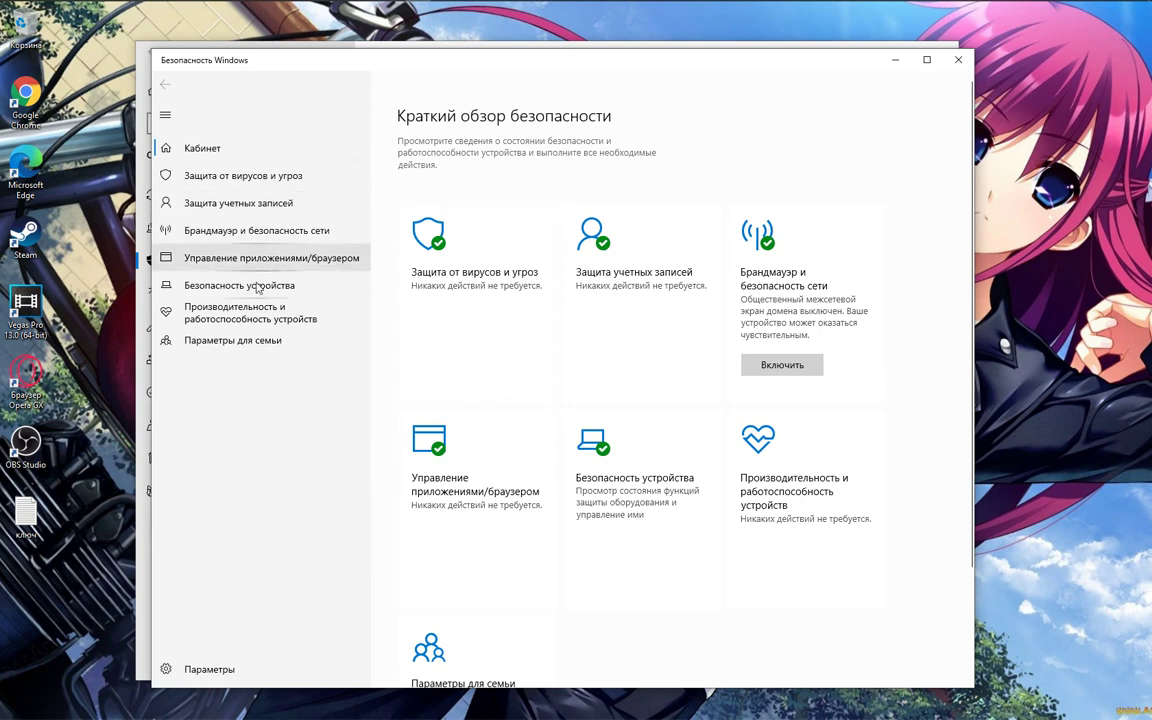
# Step: Open the firewall's advanced settings (Дополнительные параметры) from the network security page, allowing the app's changes, and close Windows Security
pyautogui.click(252, 230)
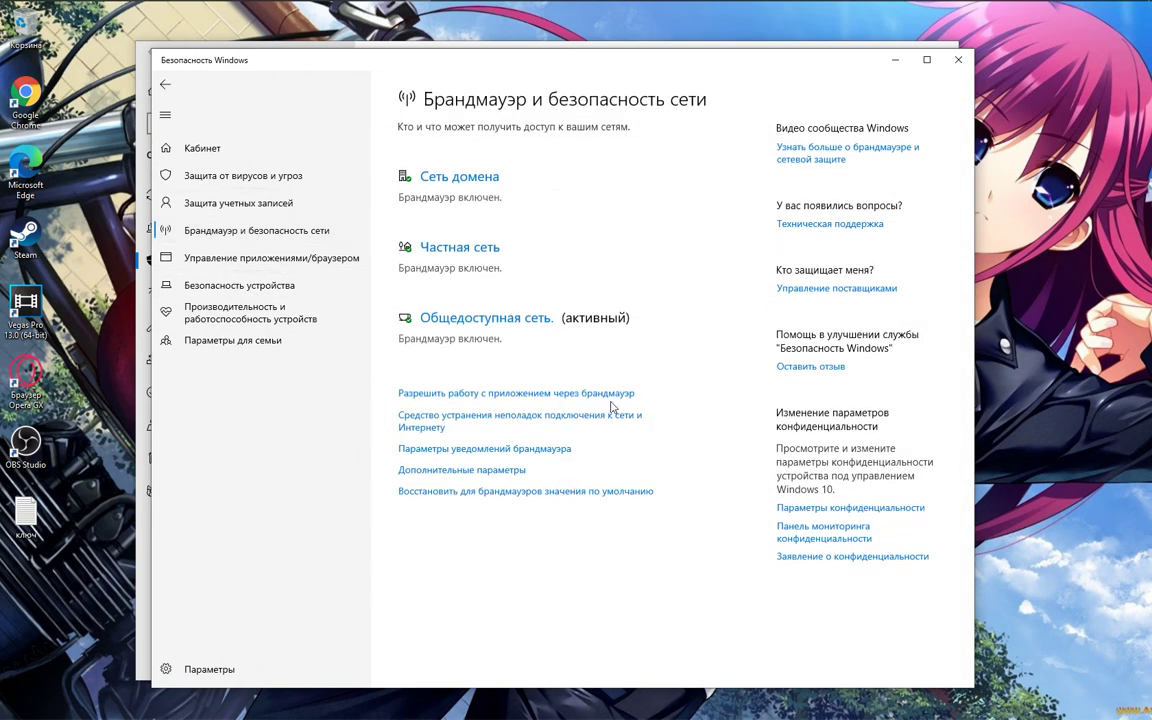
pyautogui.click(560, 309)
pyautogui.click(618, 435)
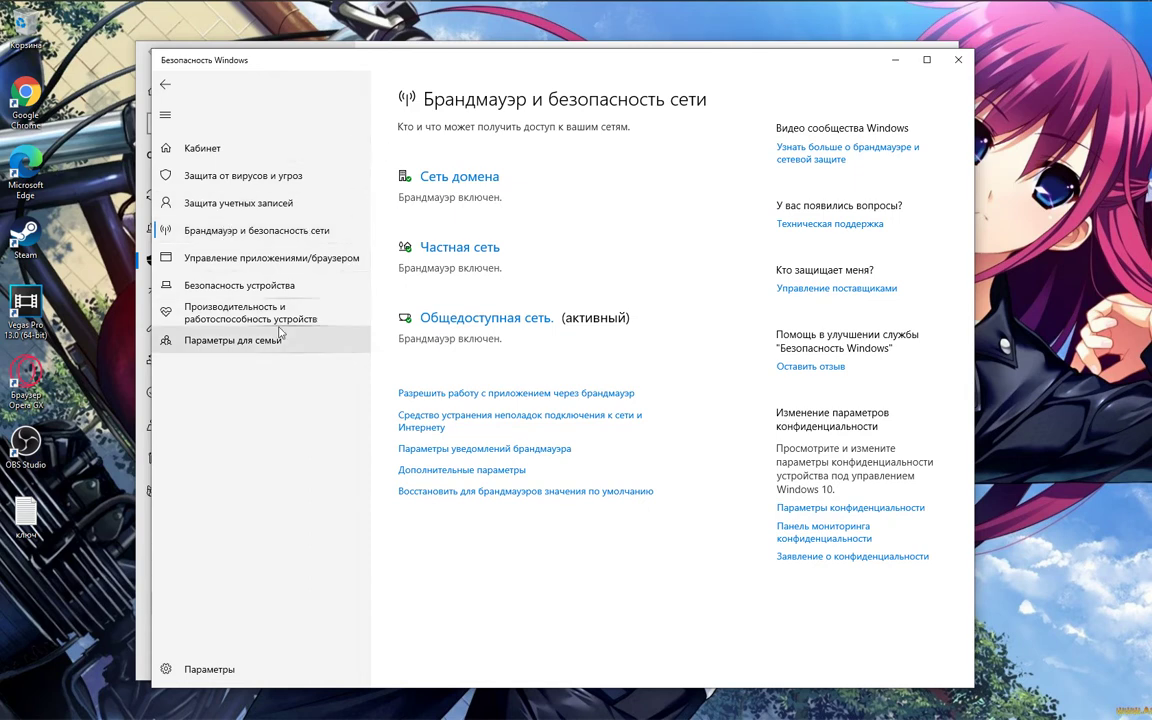
pyautogui.click(445, 469)
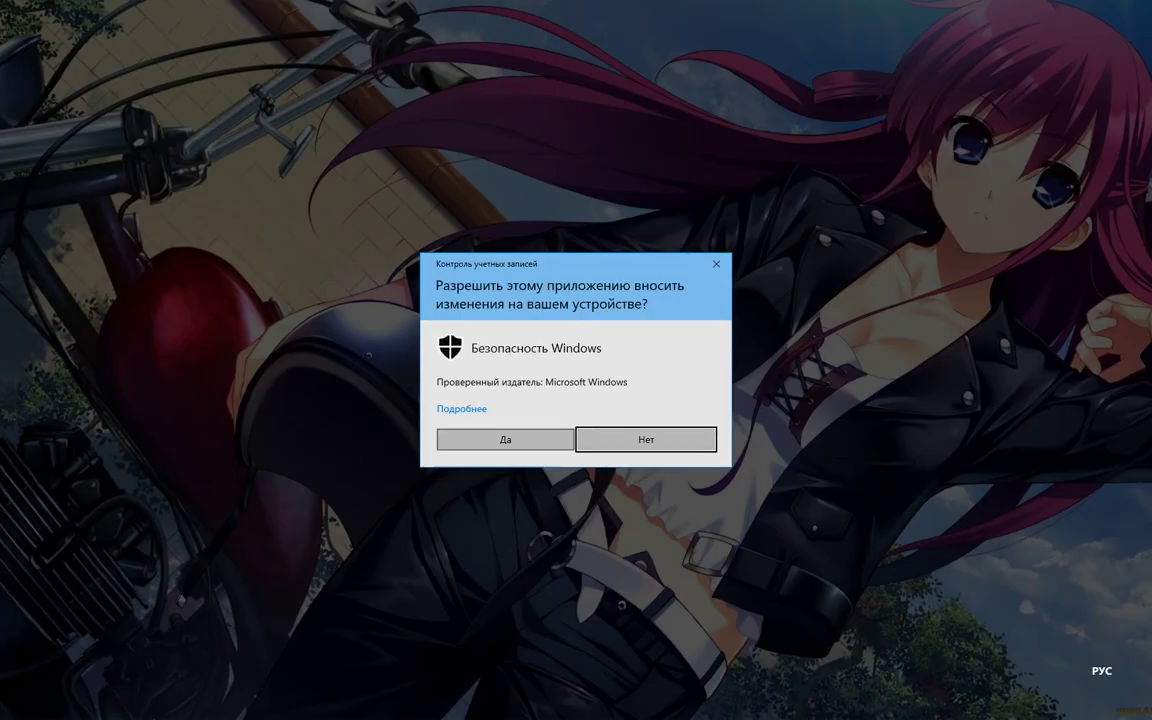
pyautogui.click(505, 440)
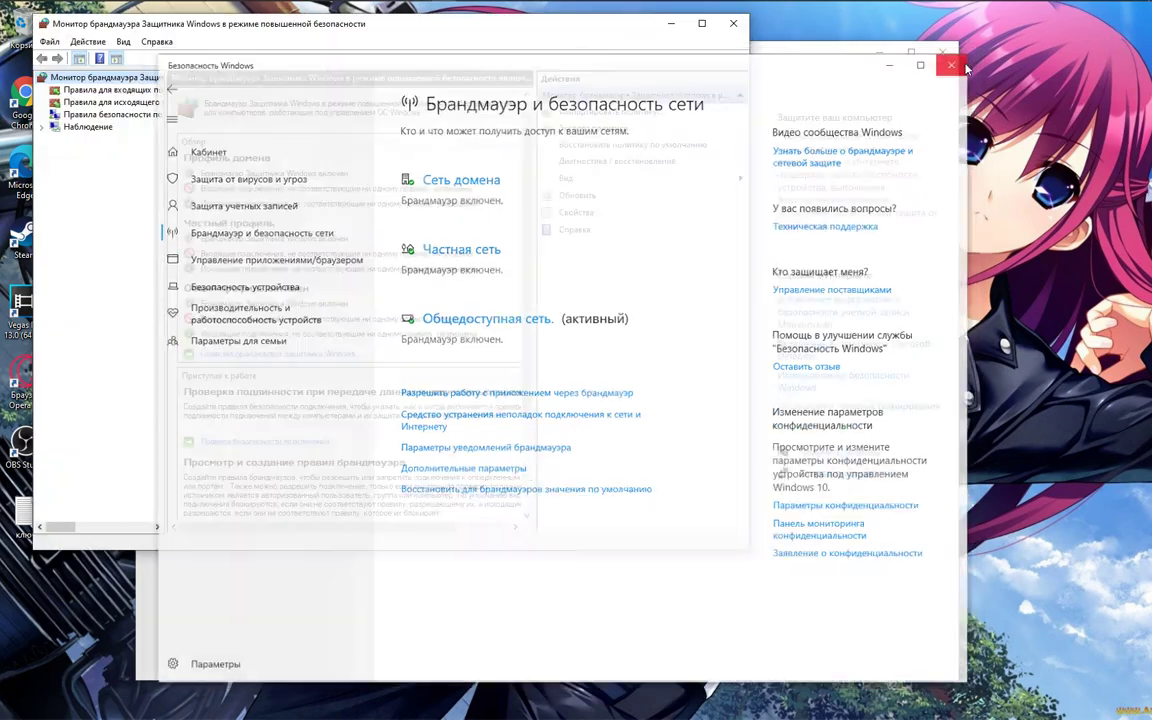
pyautogui.click(815, 50)
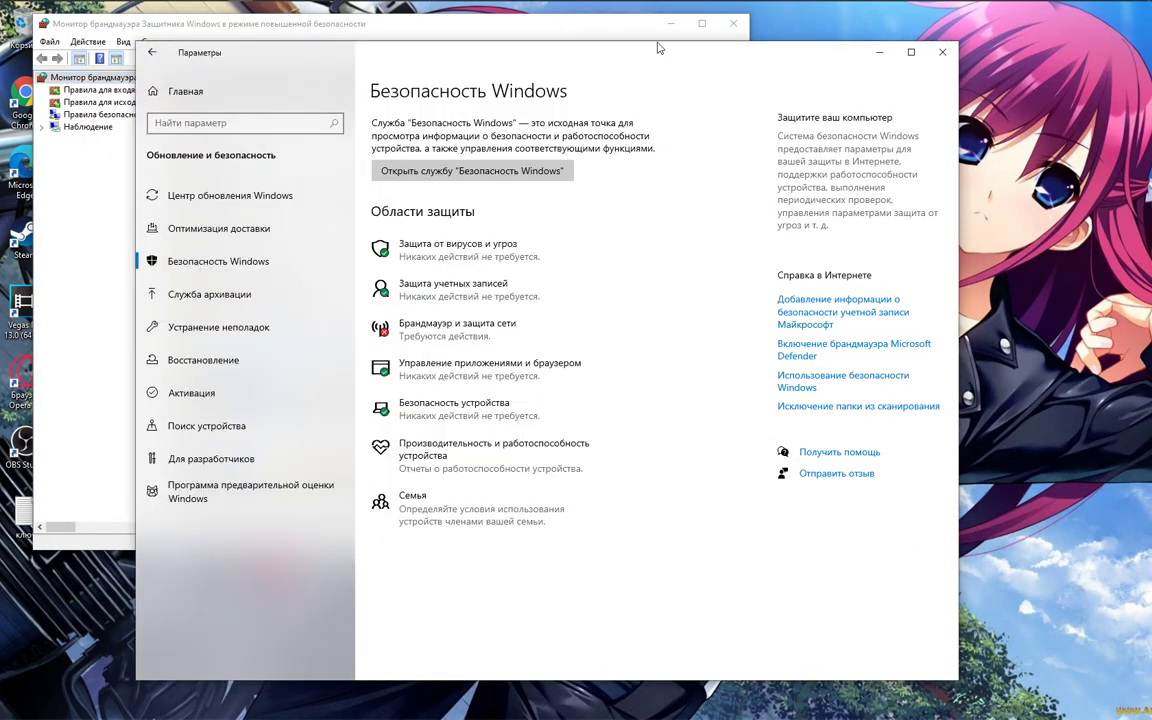
# Step: Open the gaming (Игры) settings category and minimise the settings window to uncover the firewall monitor
pyautogui.click(190, 92)
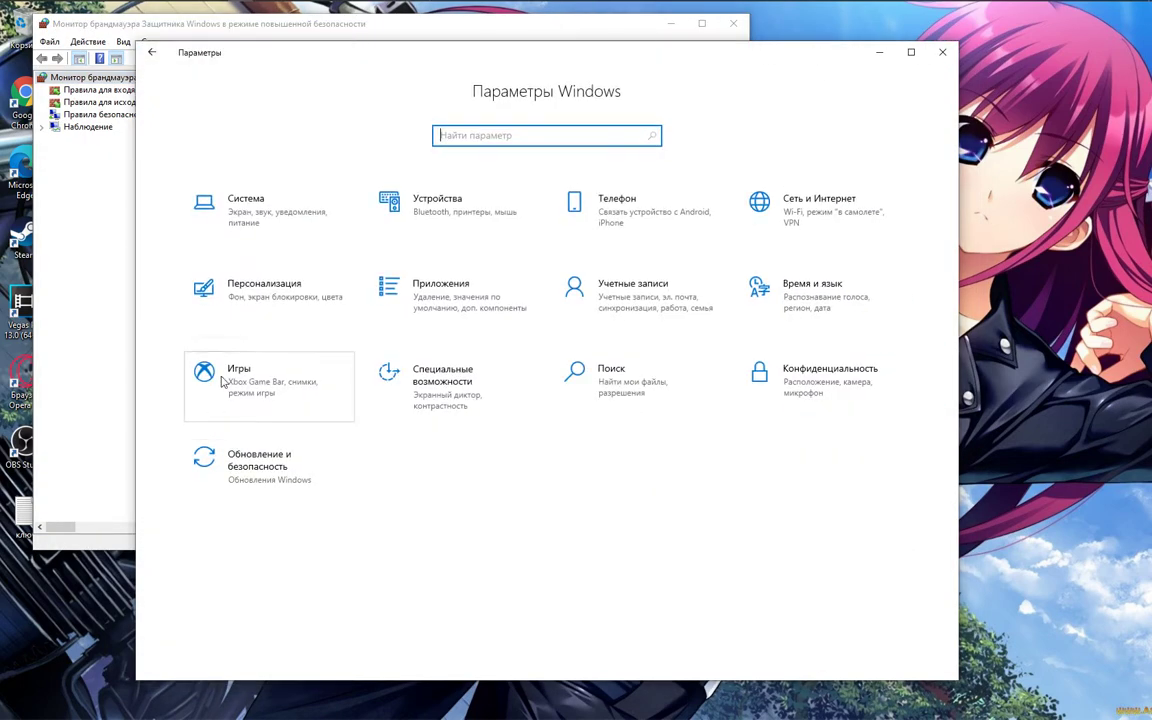
pyautogui.click(210, 373)
pyautogui.click(880, 51)
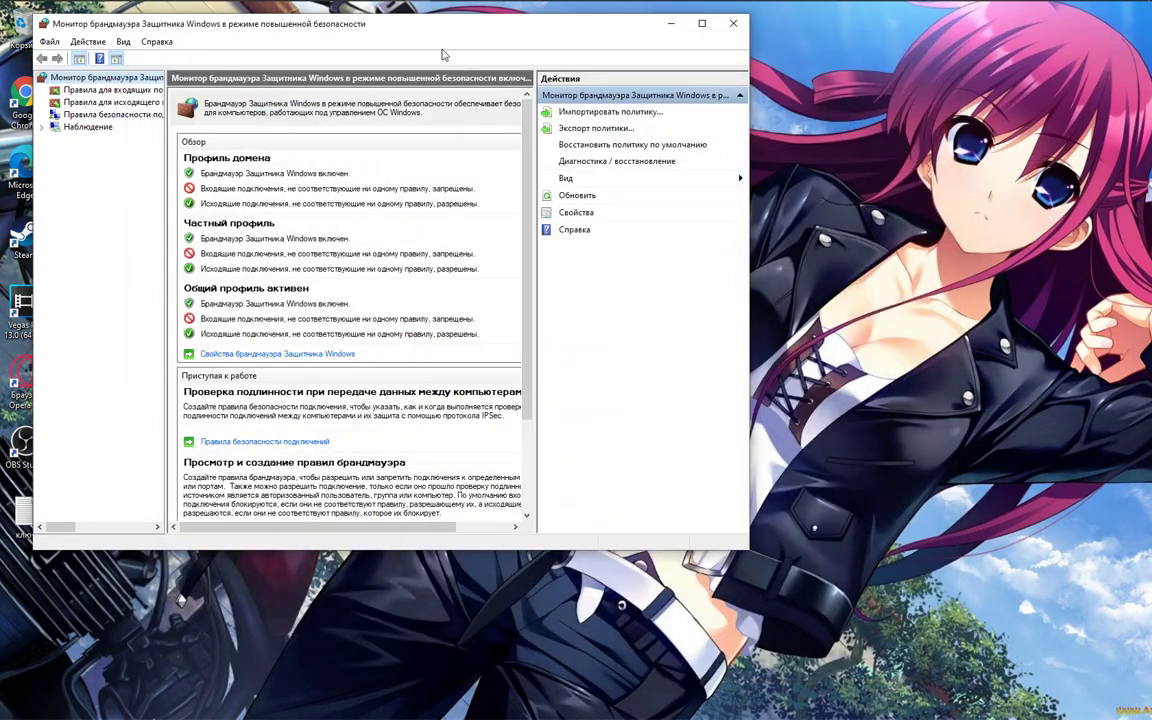
# Step: Look over the inbound connection rules in the firewall monitor, then close the monitor
pyautogui.click(97, 89)
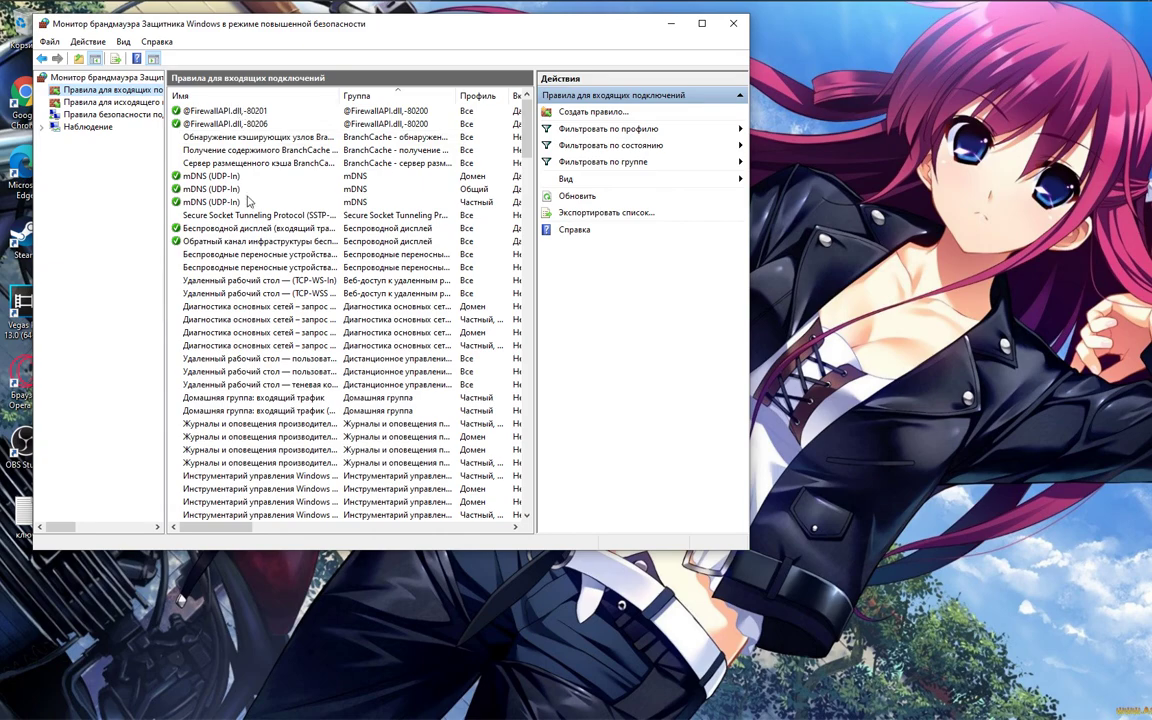
pyautogui.moveTo(525, 123); pyautogui.dragTo(482, 105)
pyautogui.click(733, 23)
# Step: Check the Xbox Live connection status on the Xbox network (Сеть Xbox) settings page and in Xbox Console Companion, then close the Windows settings
pyautogui.click(216, 10)
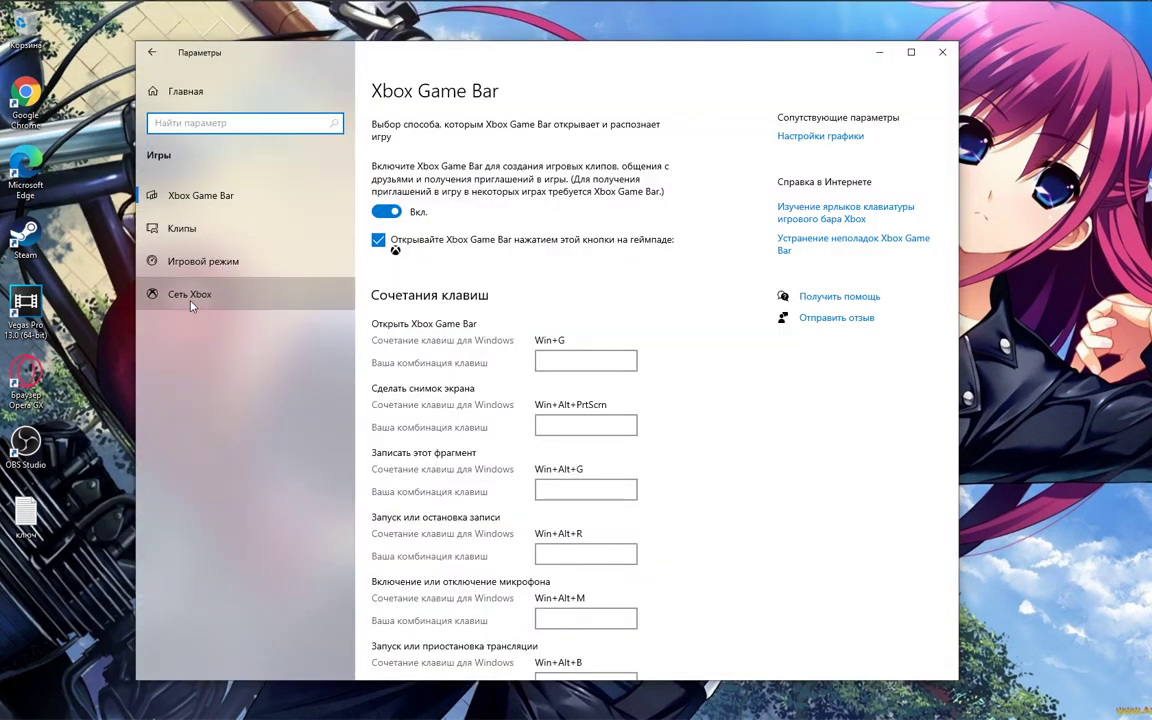
pyautogui.click(250, 294)
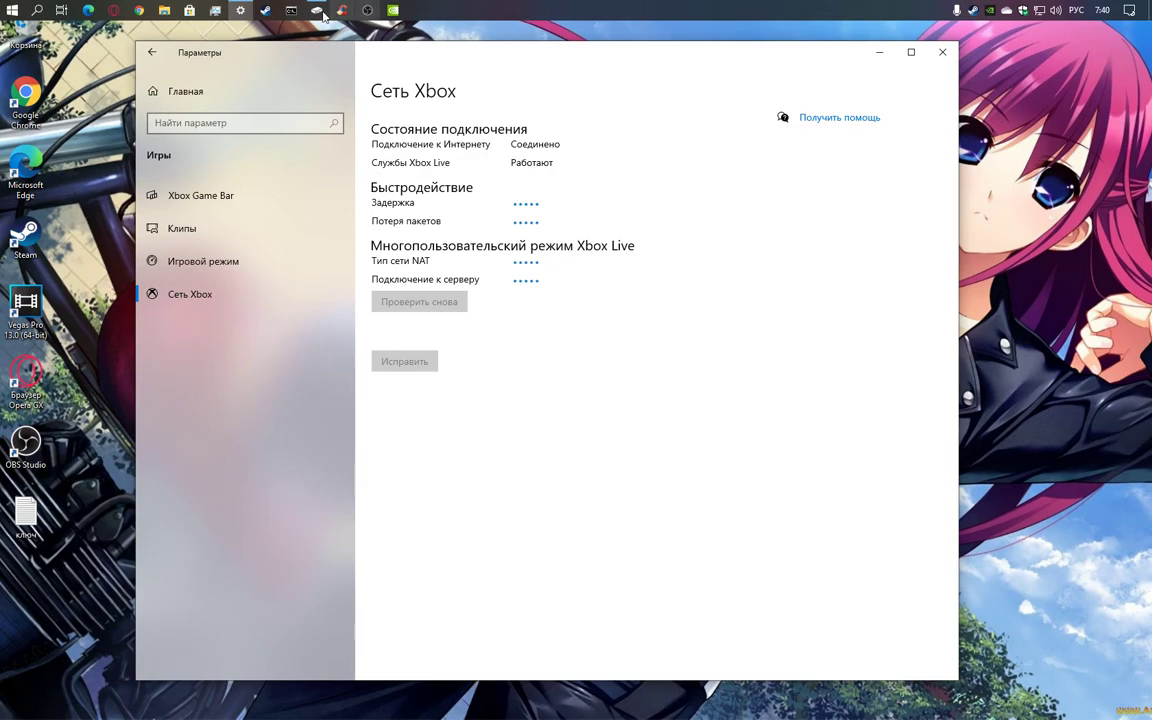
pyautogui.click(316, 10)
pyautogui.click(80, 365)
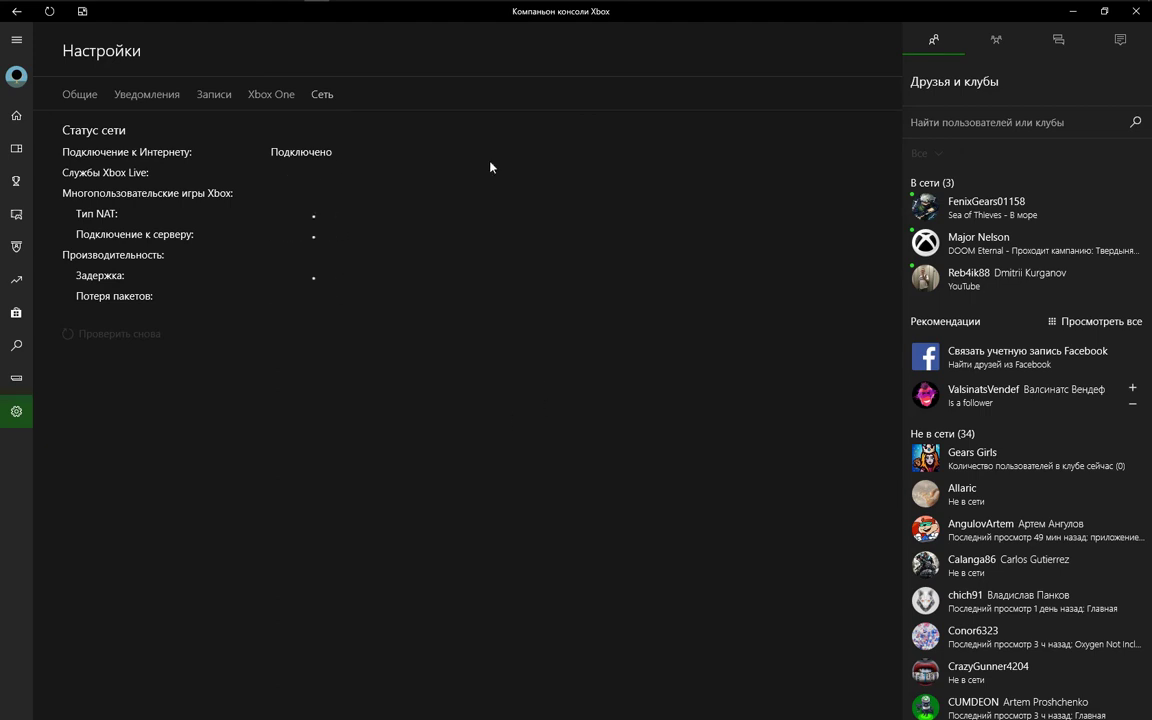
pyautogui.click(240, 10)
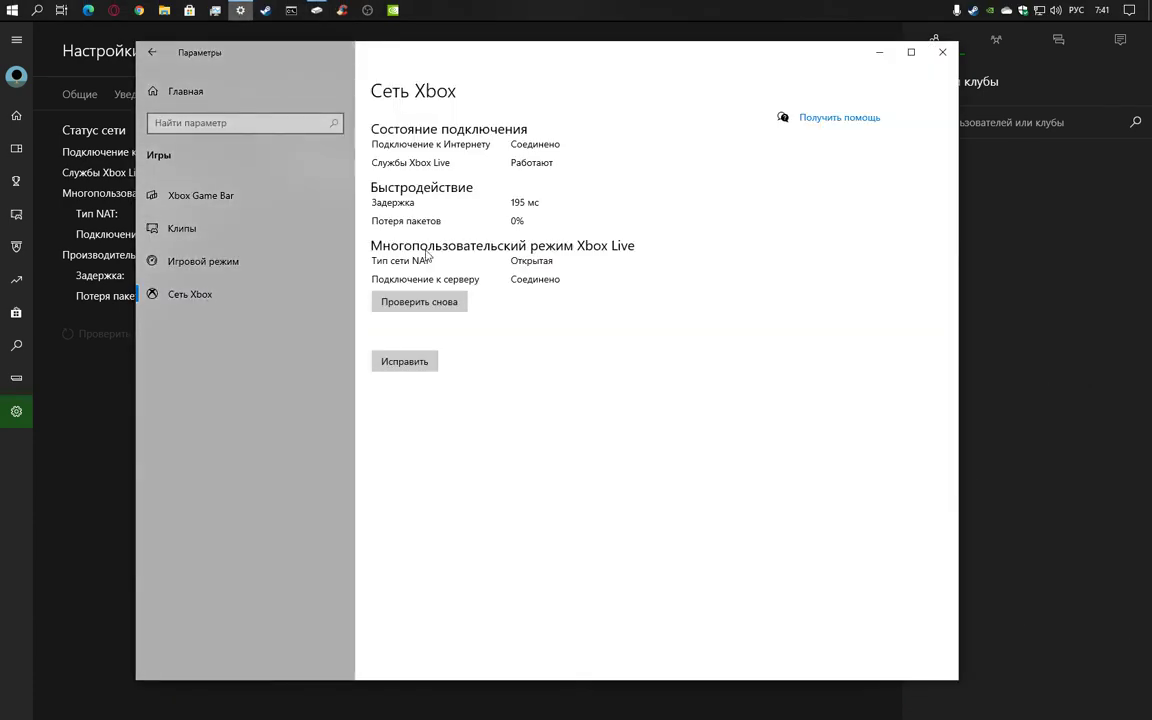
pyautogui.click(942, 52)
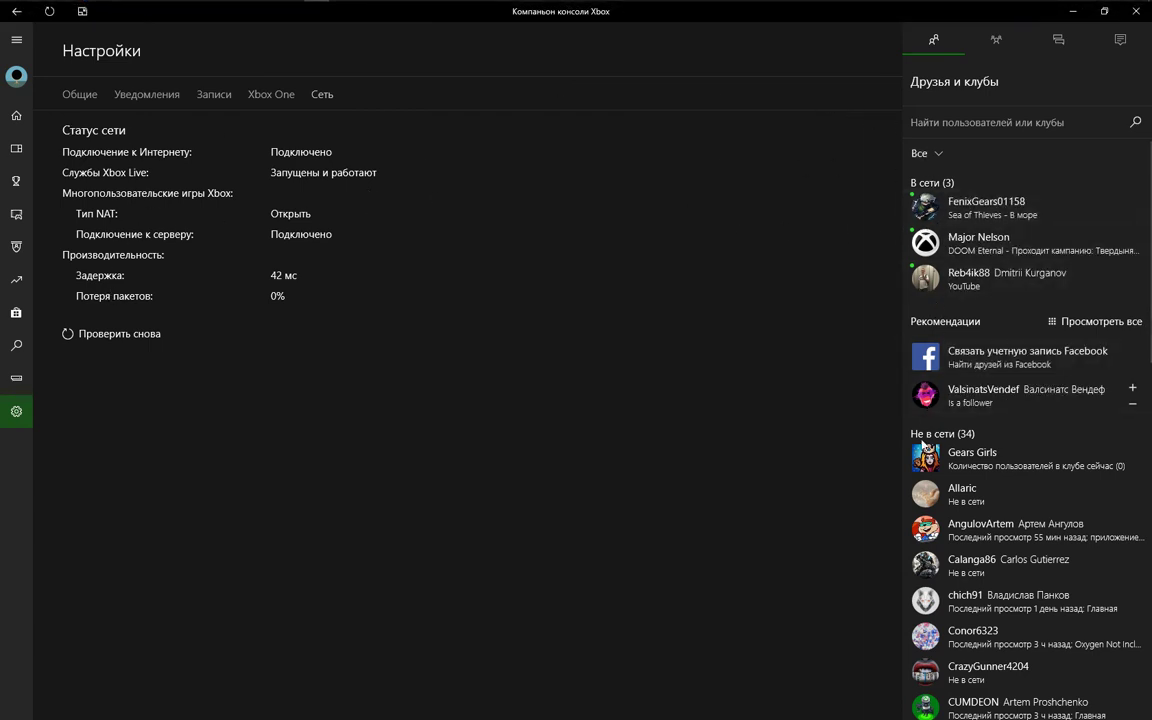
# Step: Find the last friend in the offline friends list and open that friend's profile
pyautogui.scroll(-3, 1147, 285)
pyautogui.moveTo(1147, 285); pyautogui.dragTo(1133, 575)
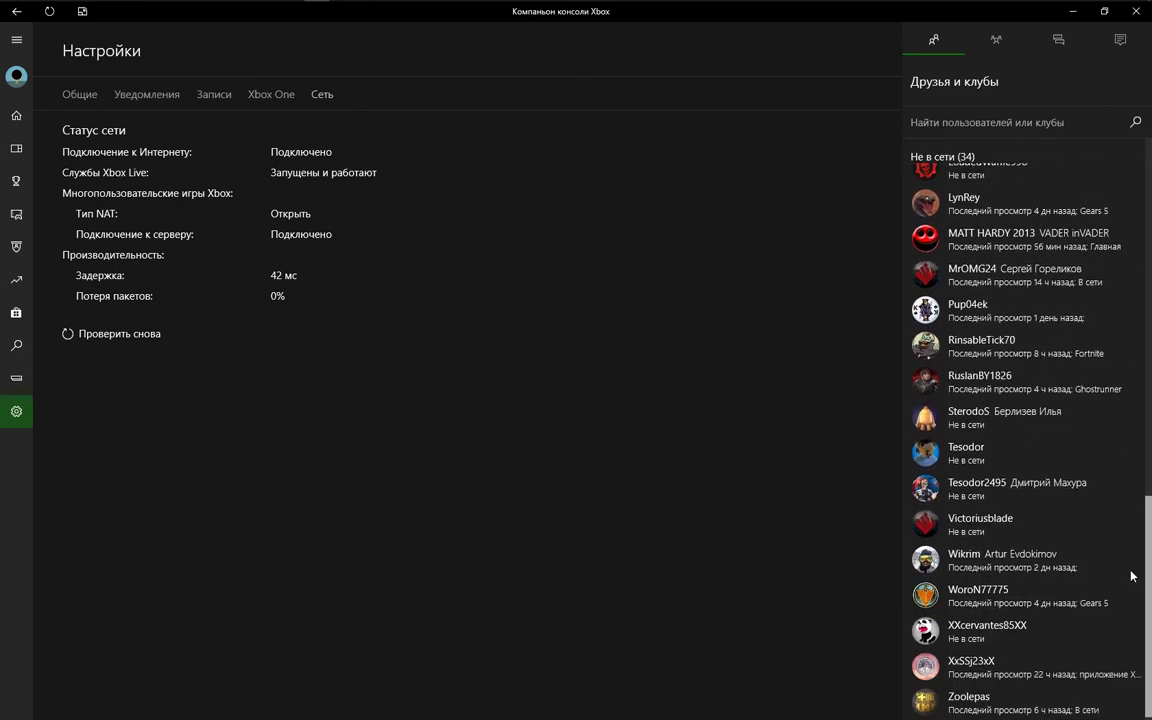
pyautogui.click(940, 630)
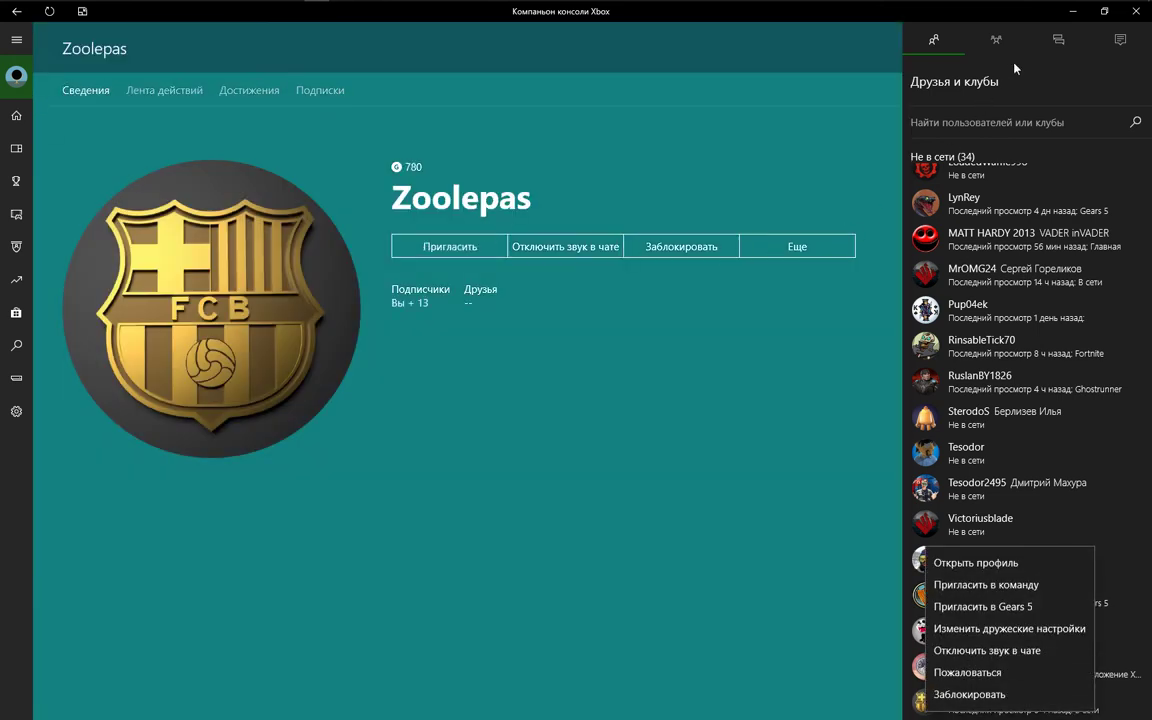
# Step: Check the activity alerts and the messages section, then return to the friends list
pyautogui.click(1112, 40)
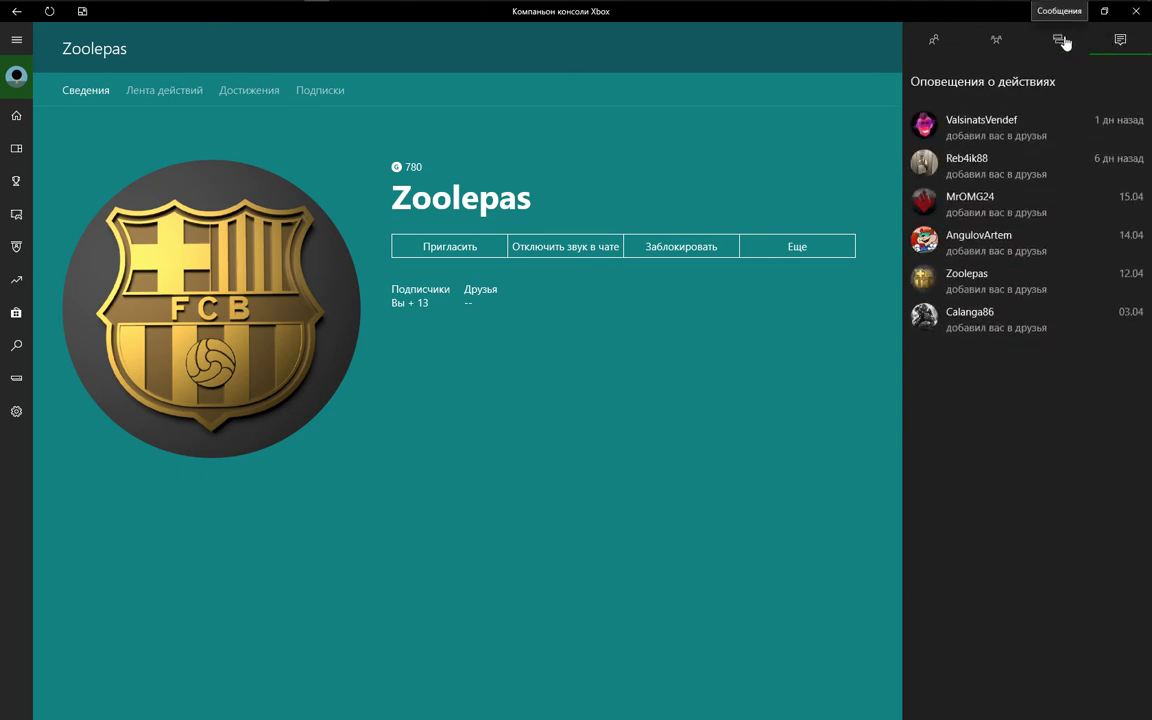
pyautogui.click(1064, 42)
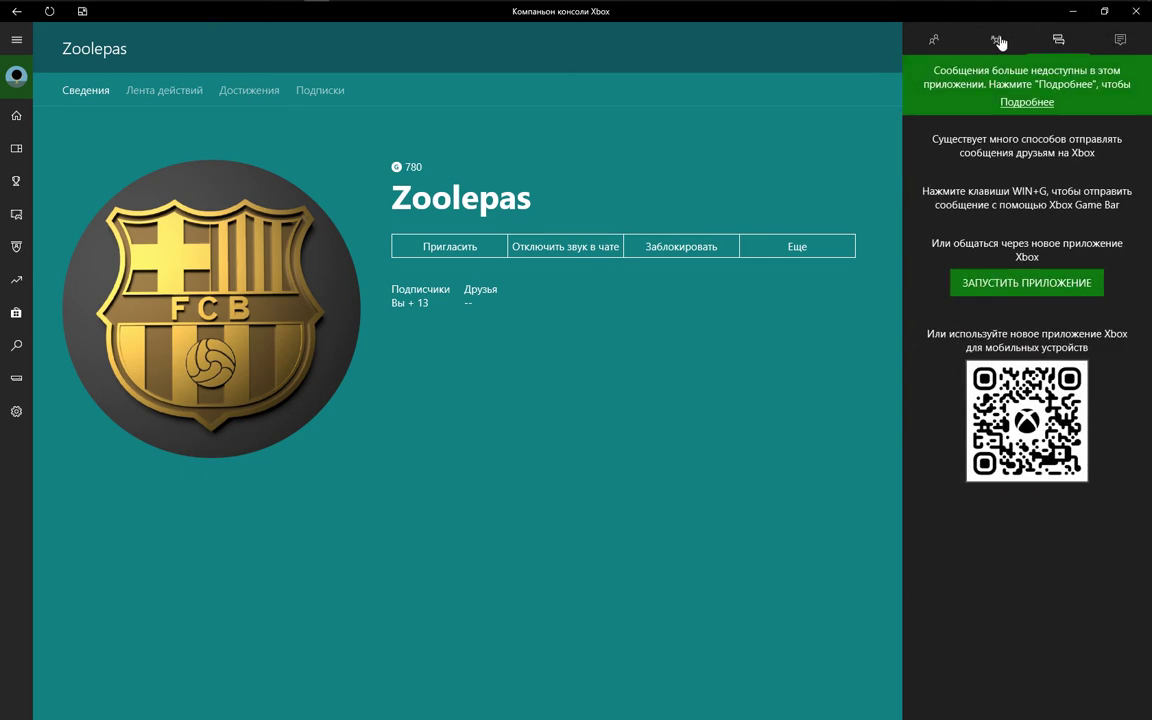
pyautogui.click(933, 39)
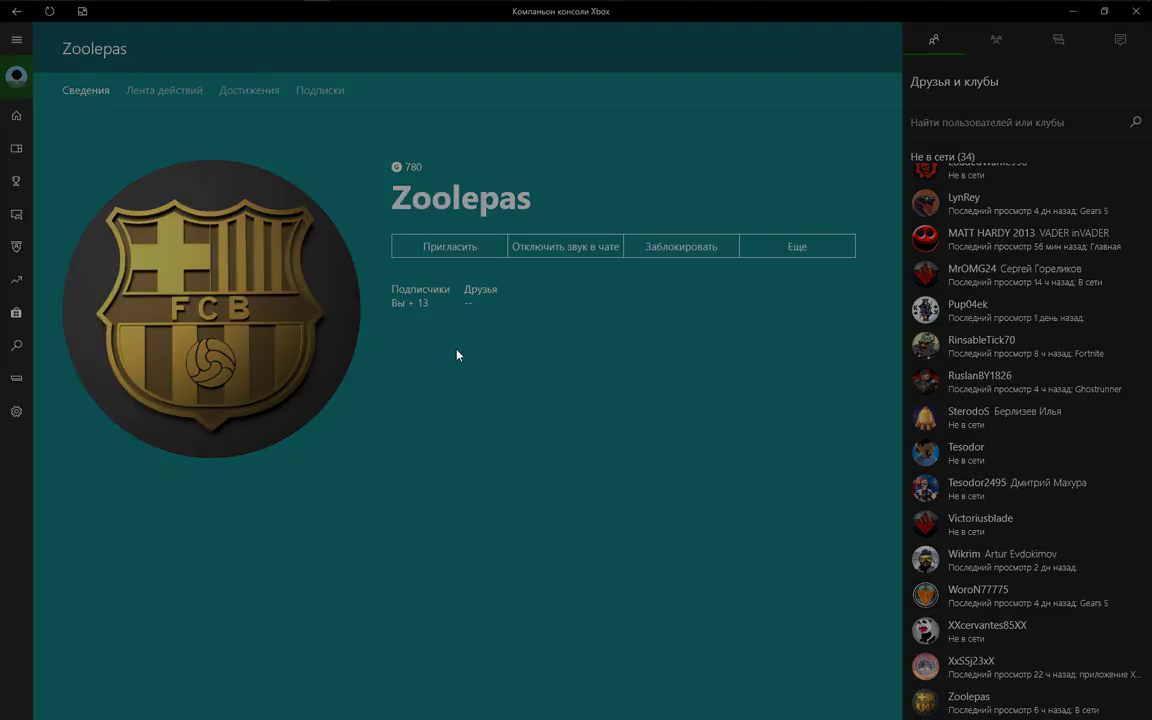
# Step: Bring up Xbox Game Bar and open the chat with the same friend from the Xbox community chats
pyautogui.press('super+g')
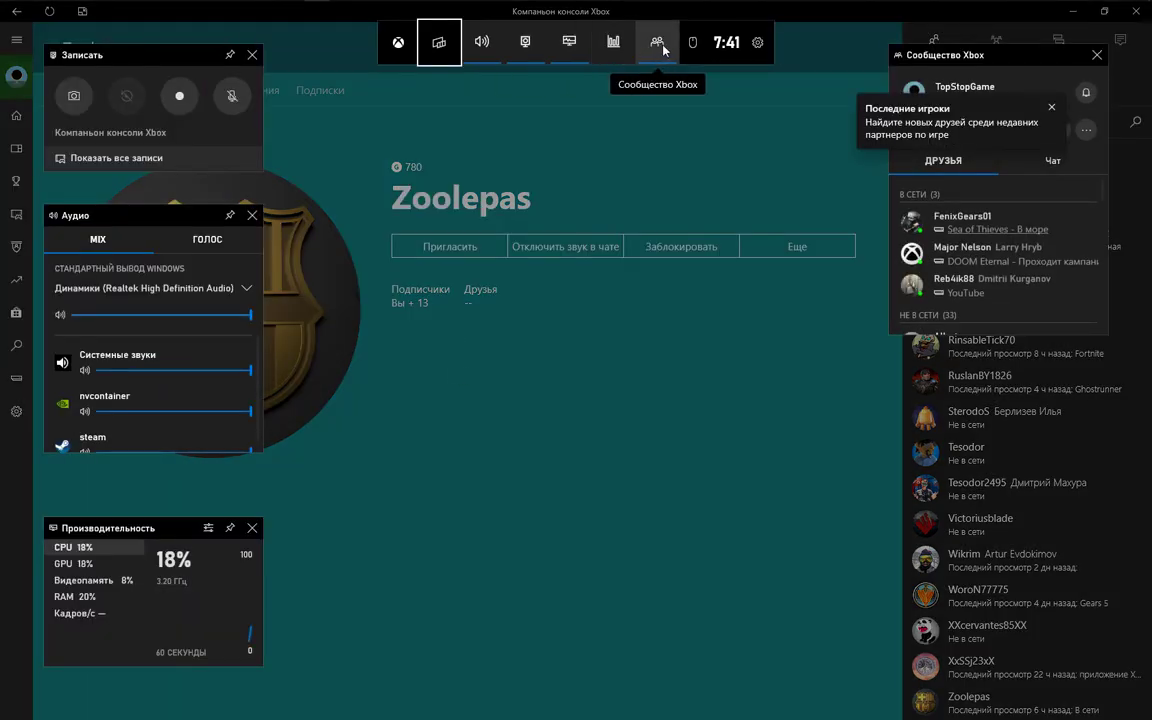
pyautogui.click(662, 48)
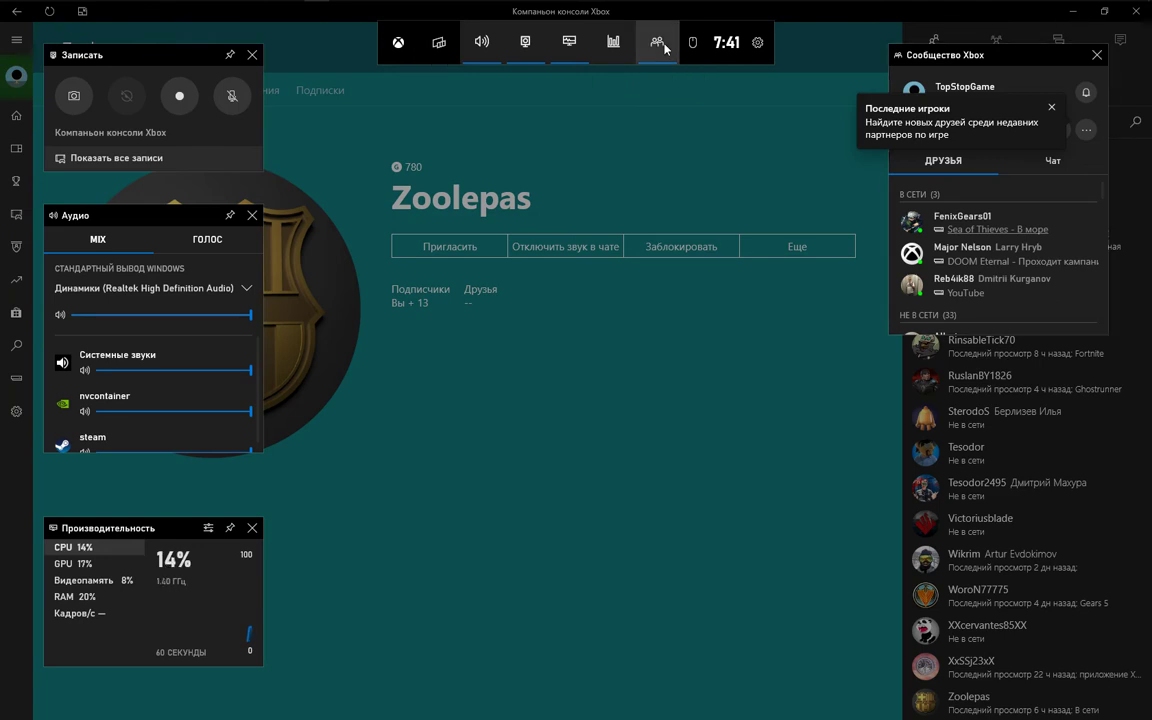
pyautogui.click(1096, 171)
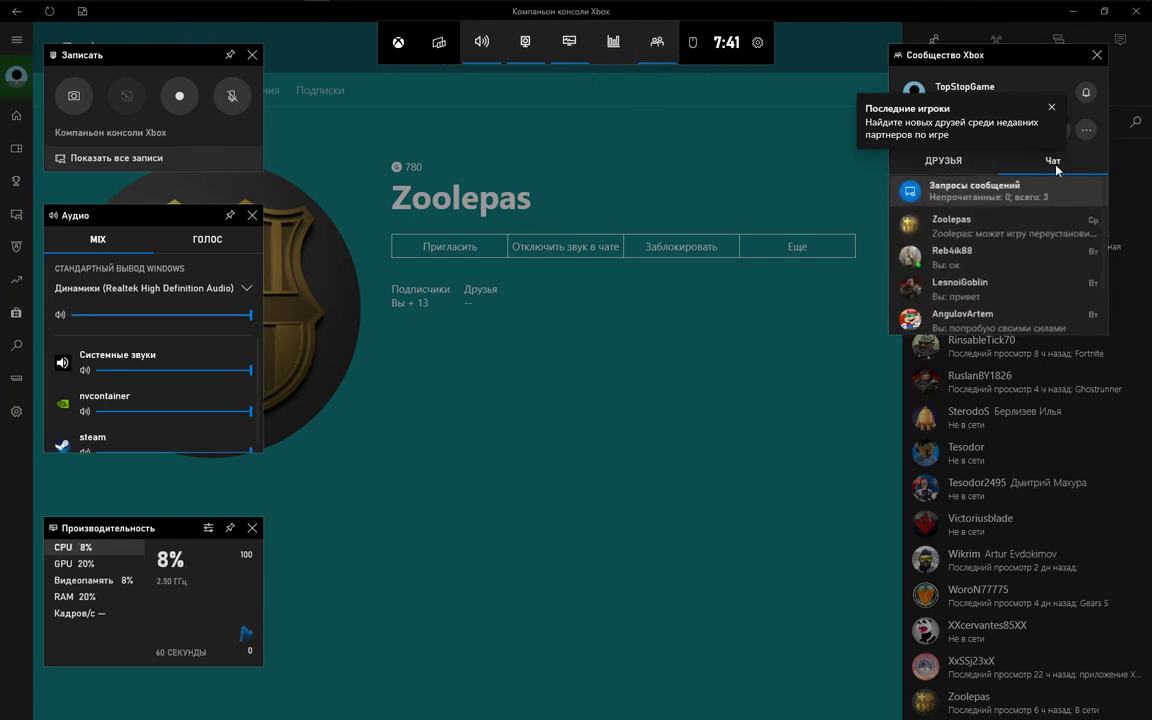
pyautogui.click(958, 233)
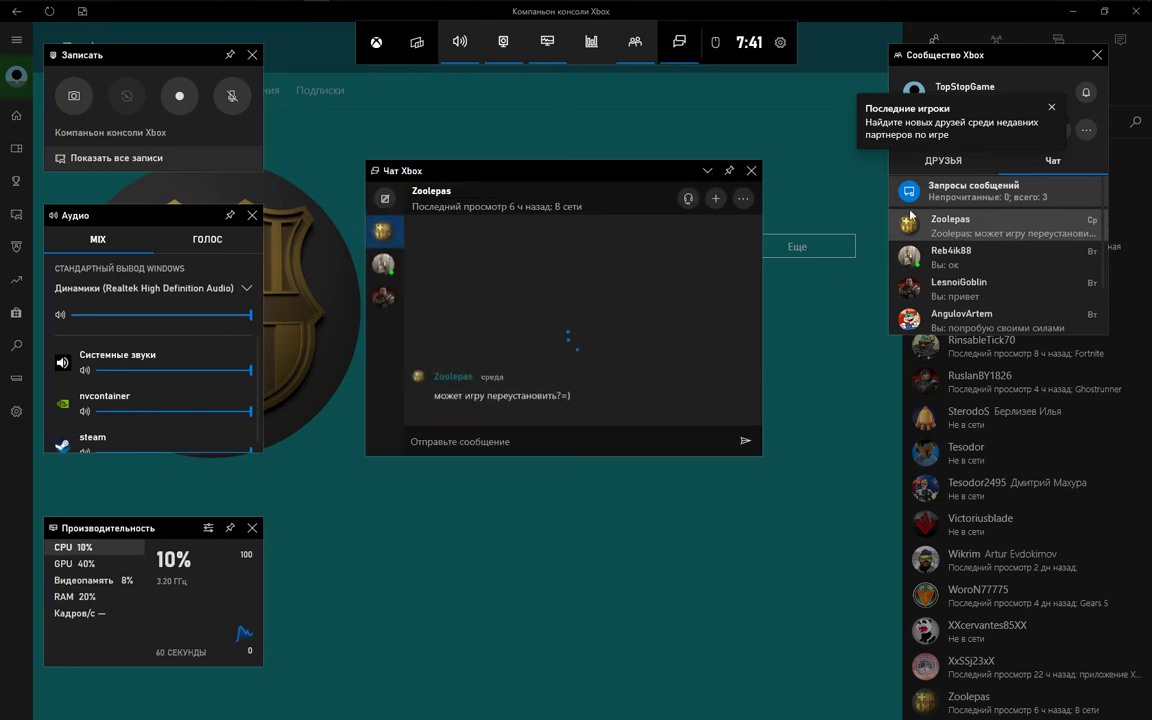
# Step: Send the friend the chat message "я нашел проблему"
pyautogui.click(560, 441)
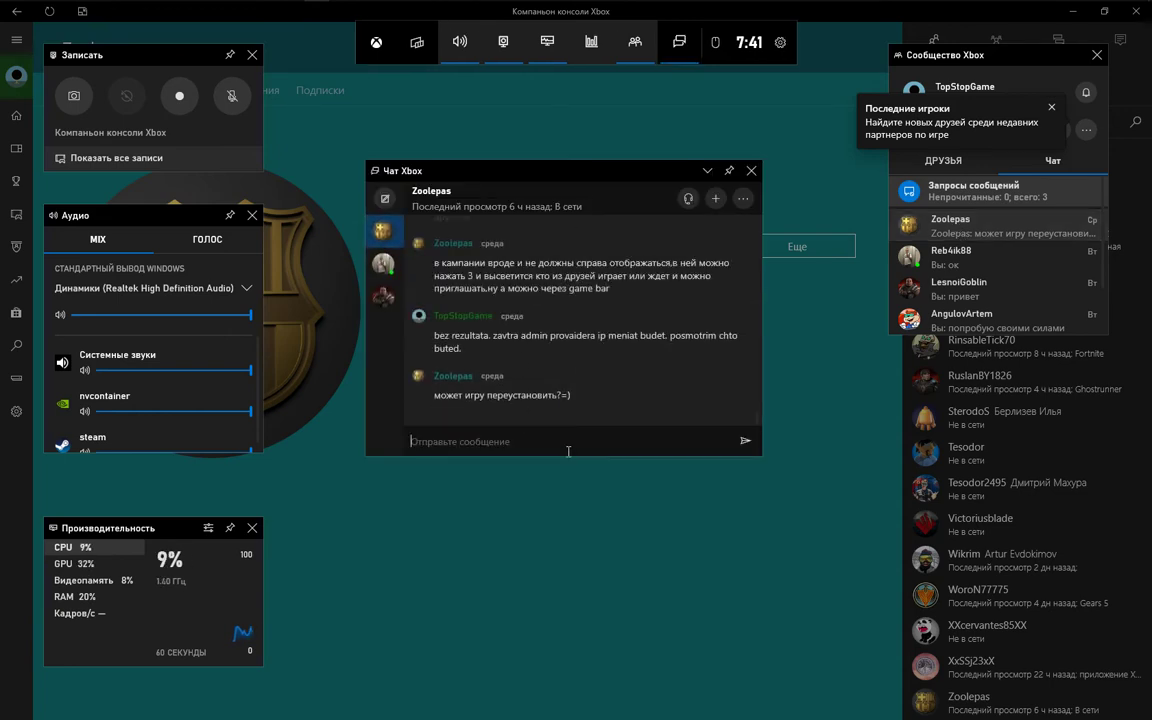
pyautogui.write('я ')
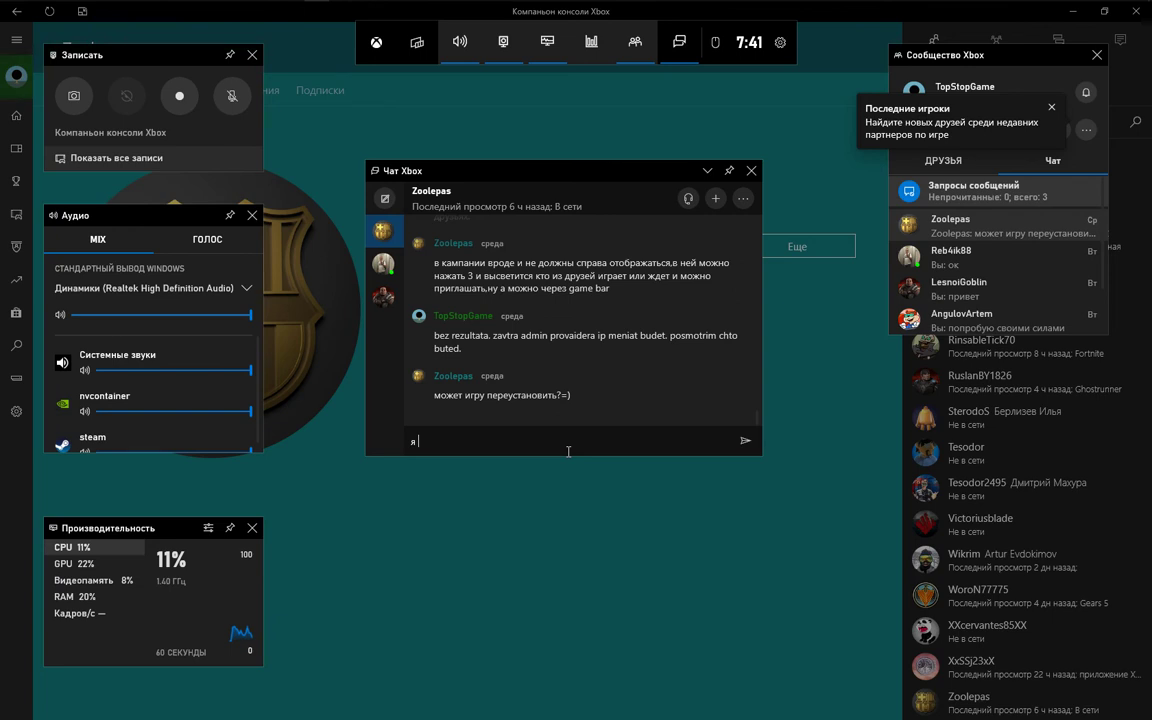
pyautogui.write('нашел')
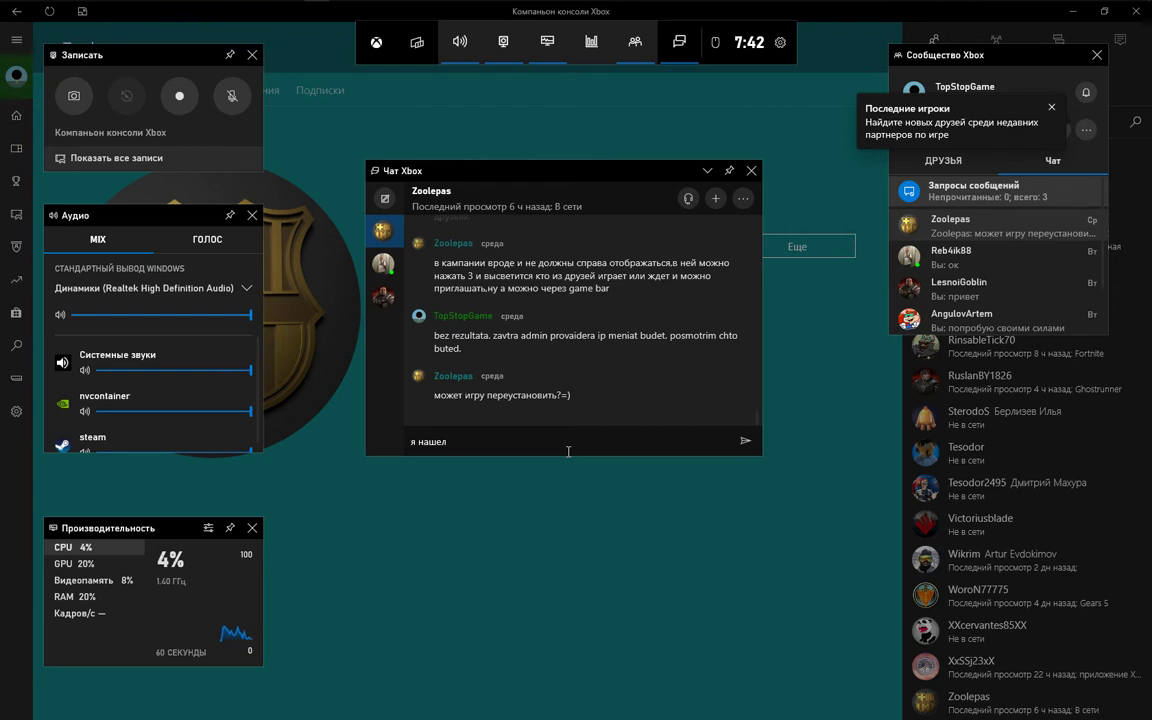
pyautogui.write('роблему')
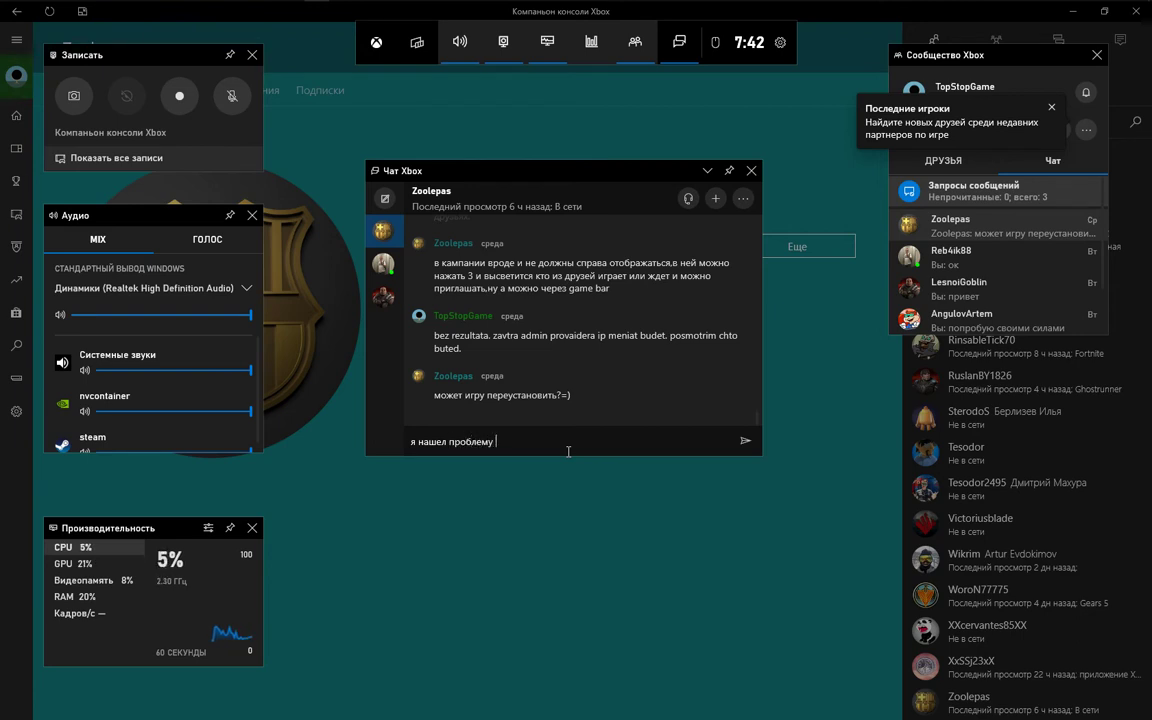
pyautogui.press('Return')
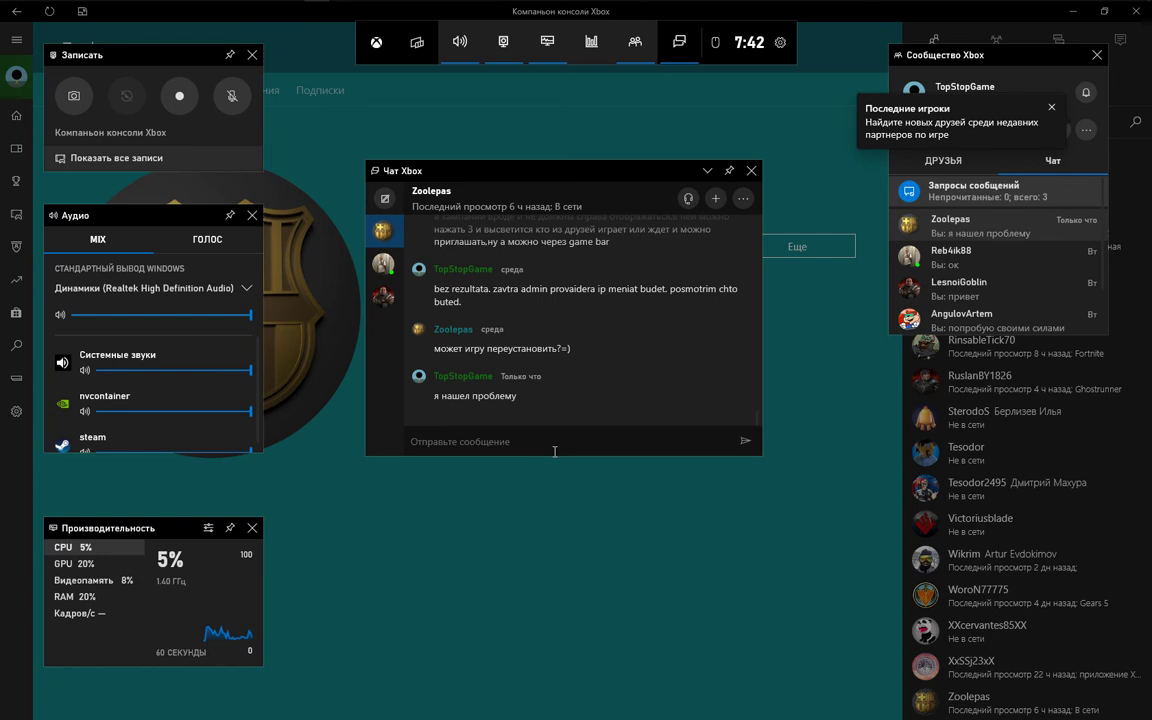
# Step: Write to the friend: "в спецвозможностях не включать текст в речь. там 2 функции. их не трогать. иначе кооп не будет работать."
pyautogui.write('в')
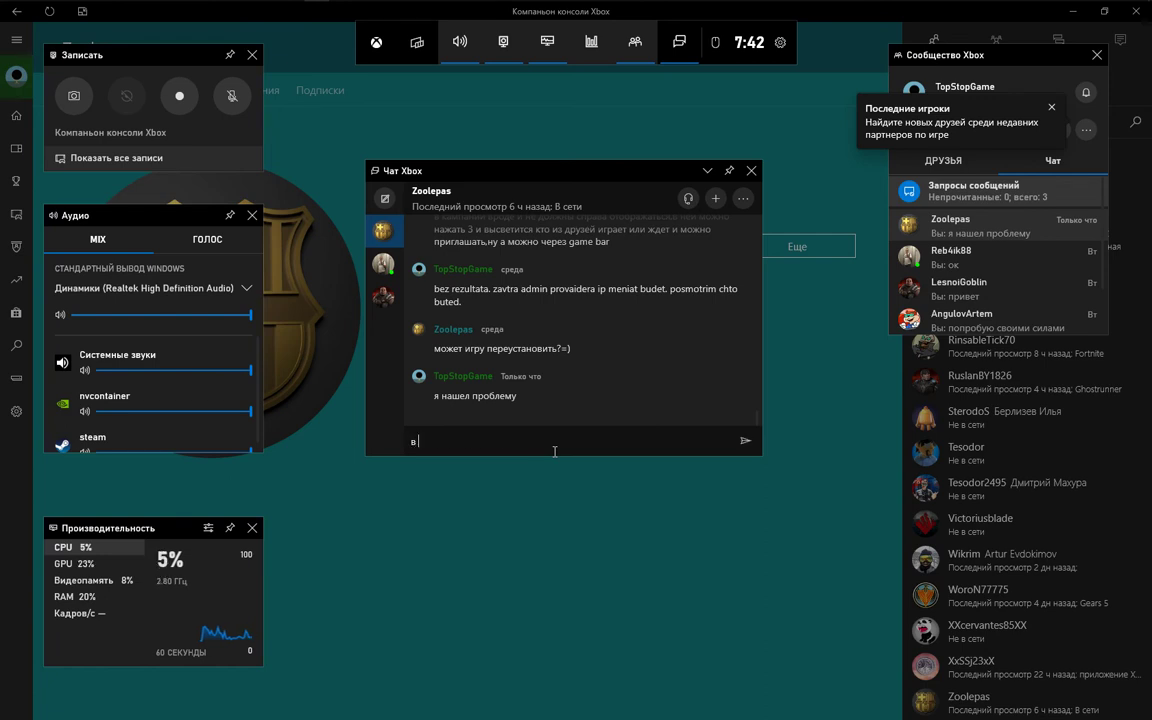
pyautogui.write(' спе')
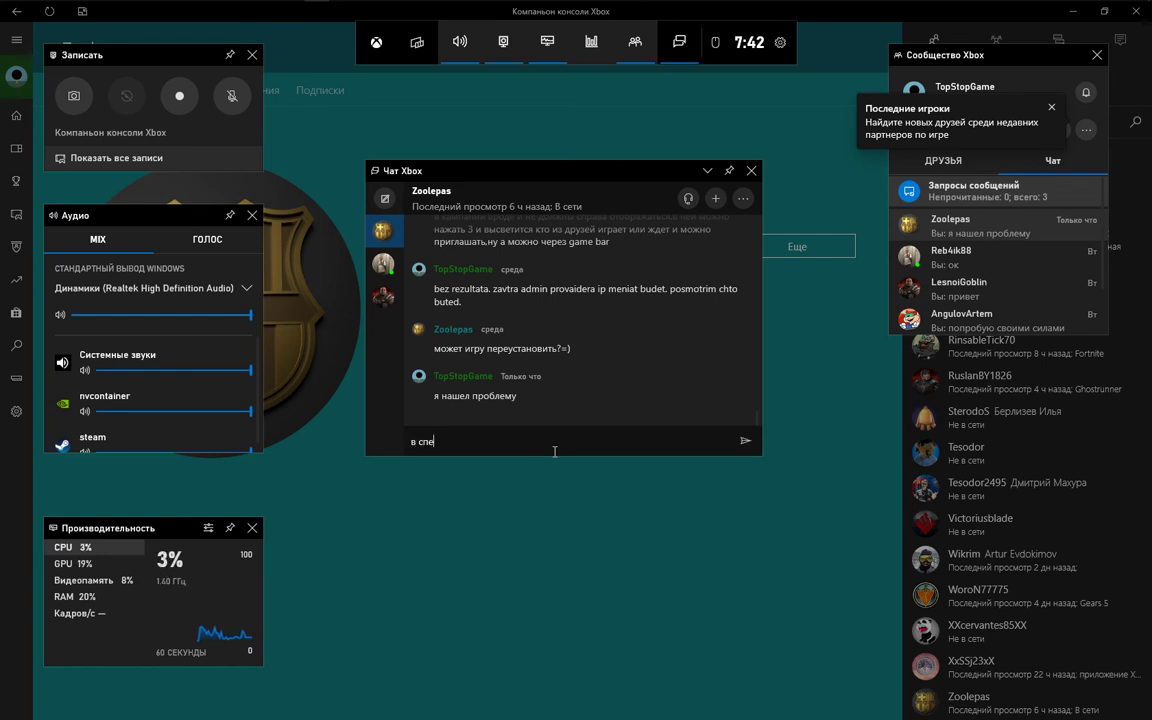
pyautogui.write('цвоз')
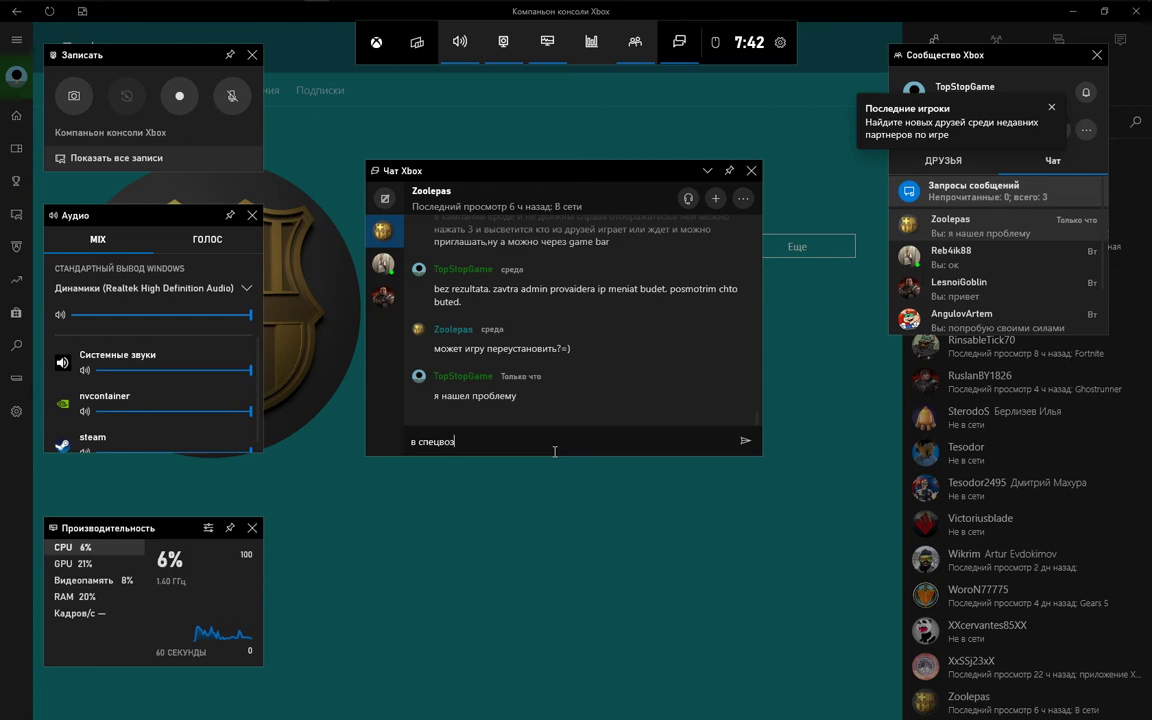
pyautogui.write('можностях')
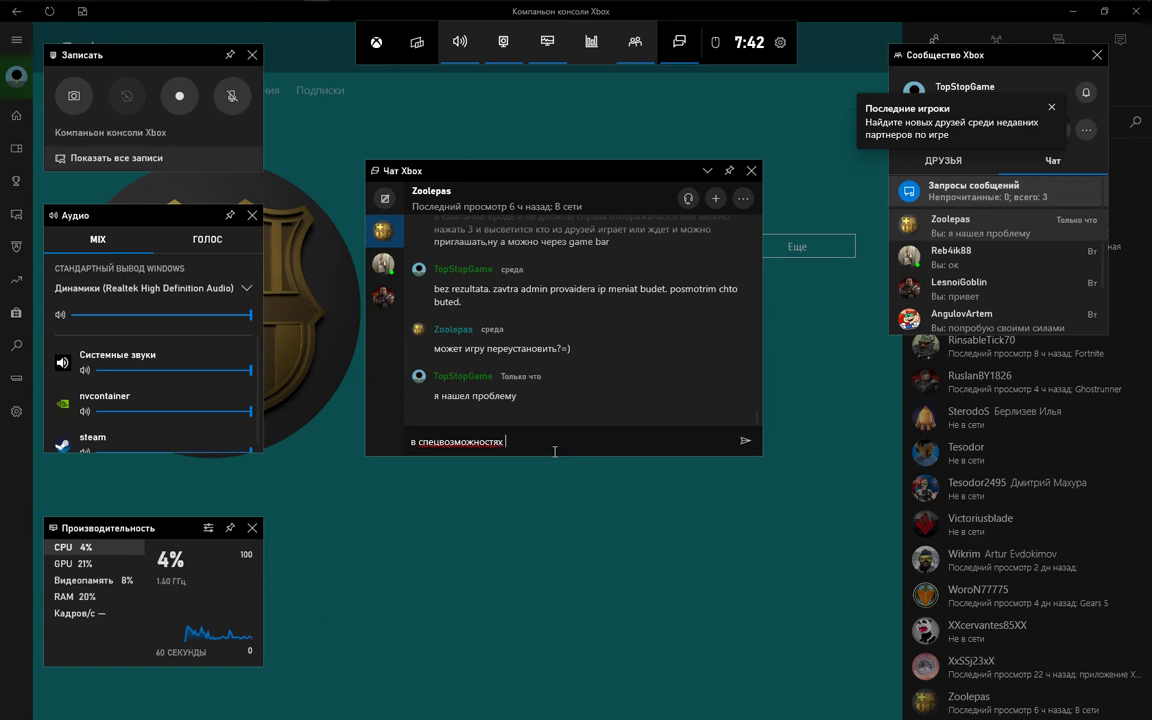
pyautogui.write(' не включать')
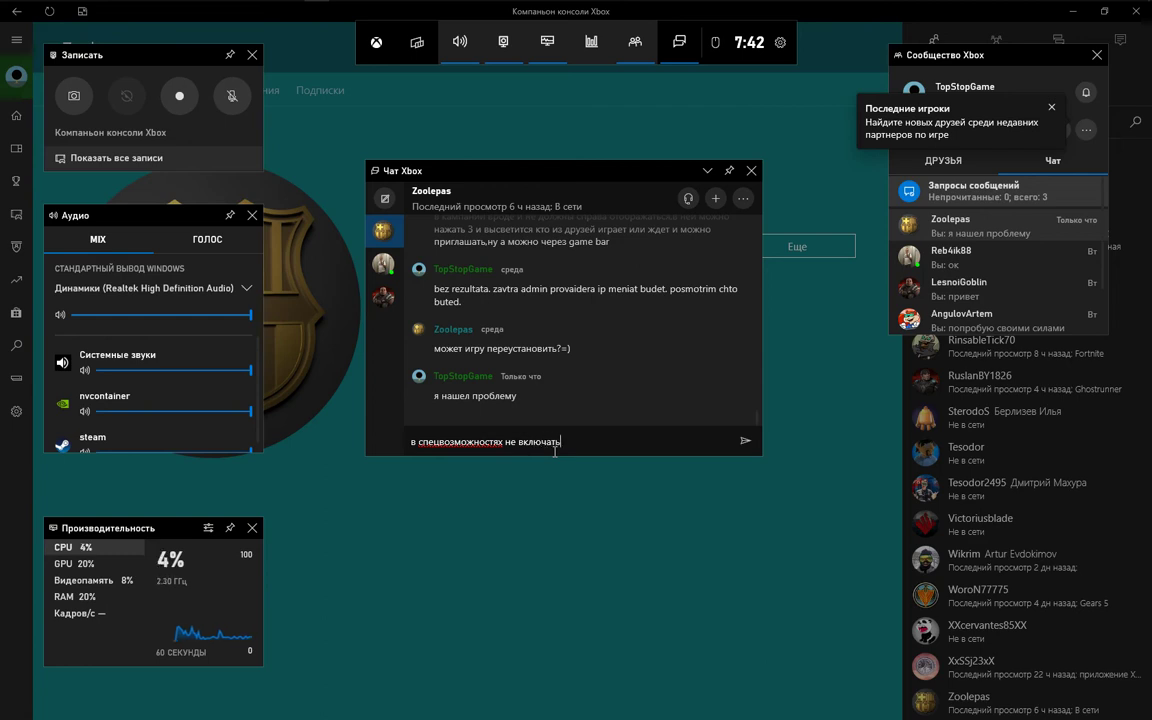
pyautogui.write(' текс')
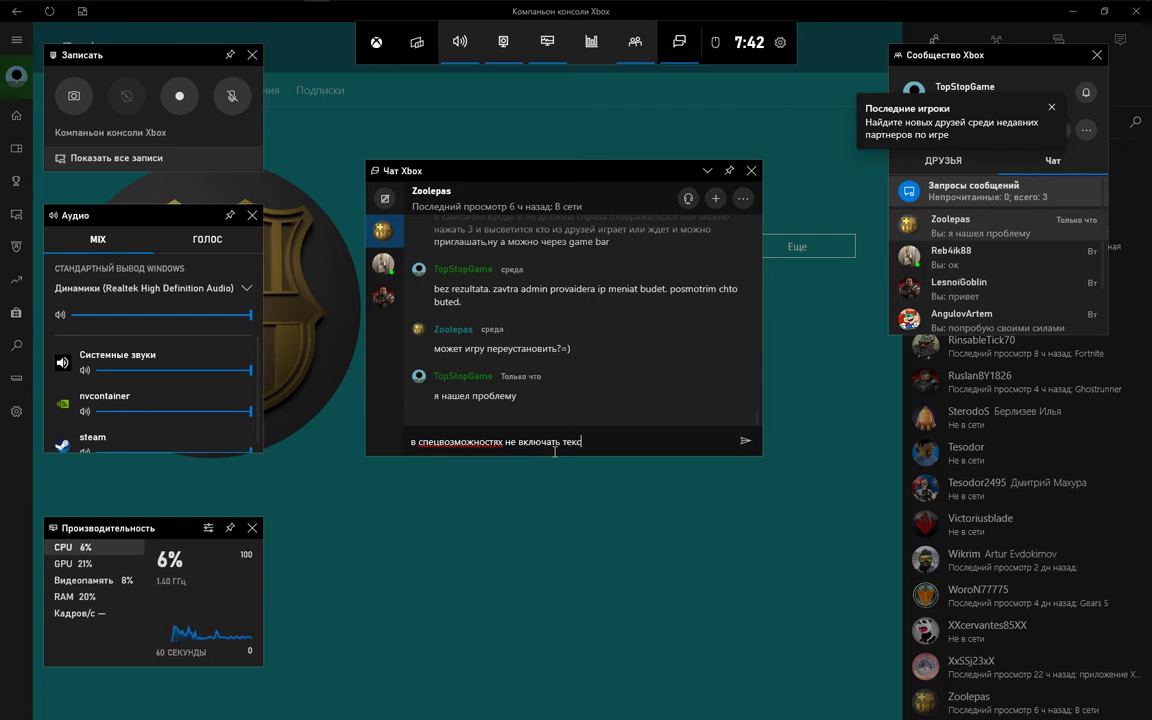
pyautogui.write('т в речь.')
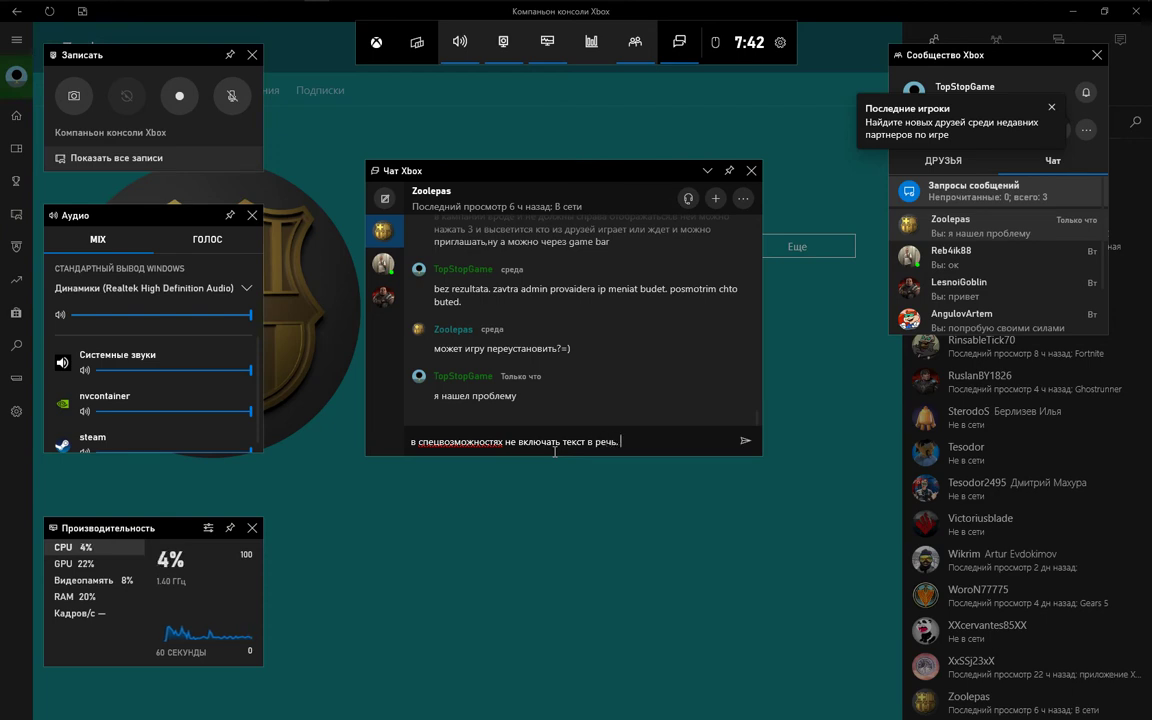
pyautogui.write('там 2')
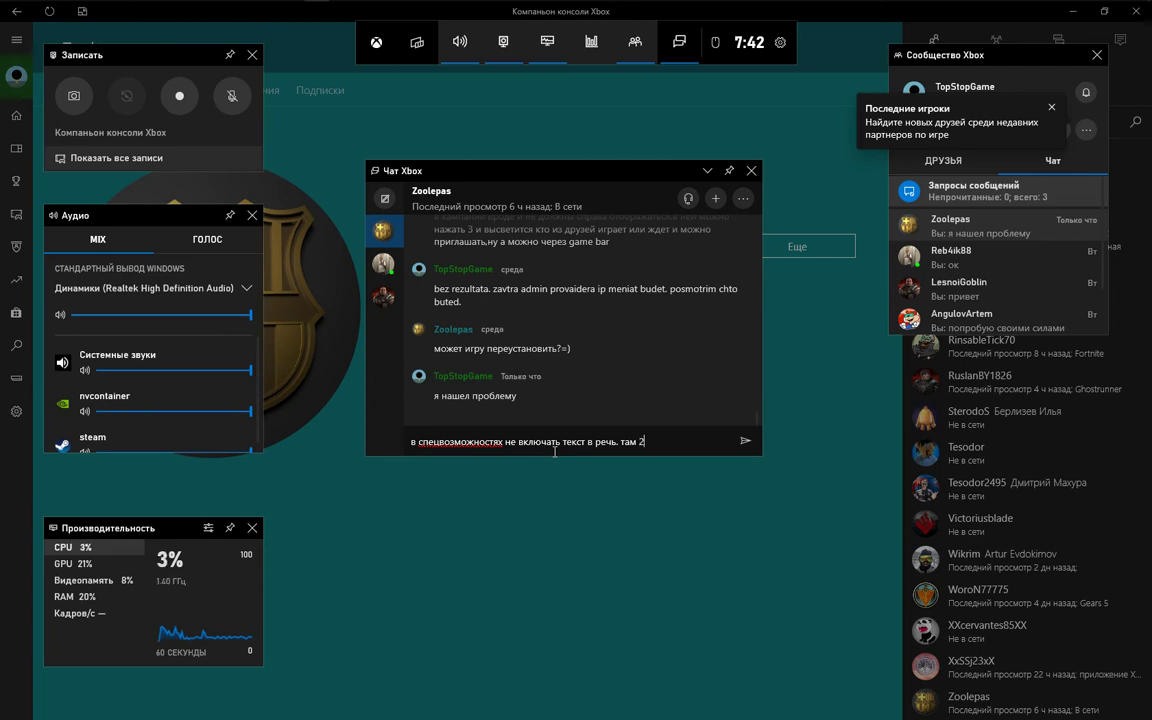
pyautogui.write(' функции.')
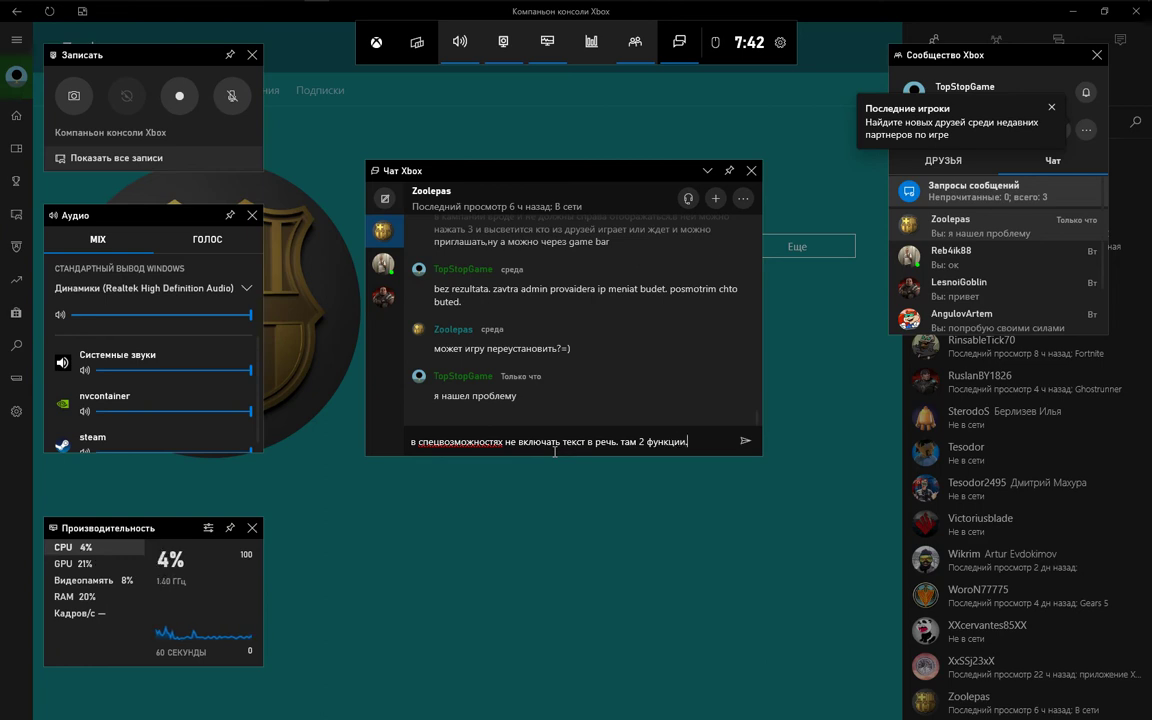
pyautogui.write(' их не трогат')
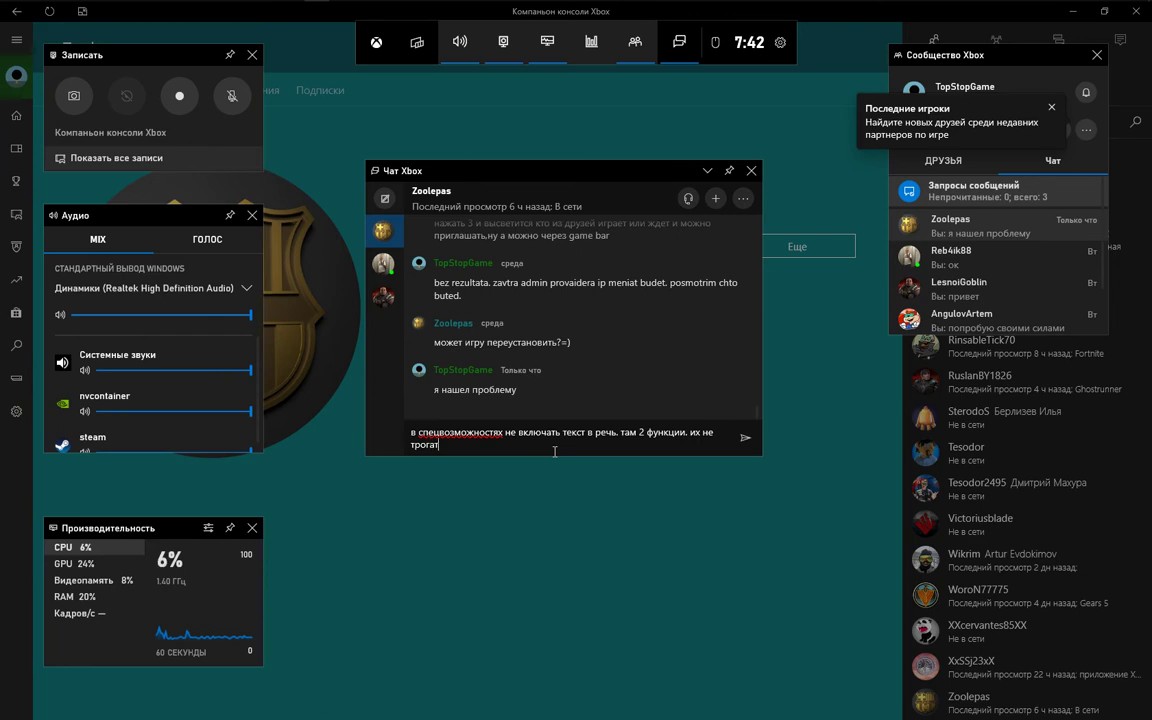
pyautogui.write('ь. ина')
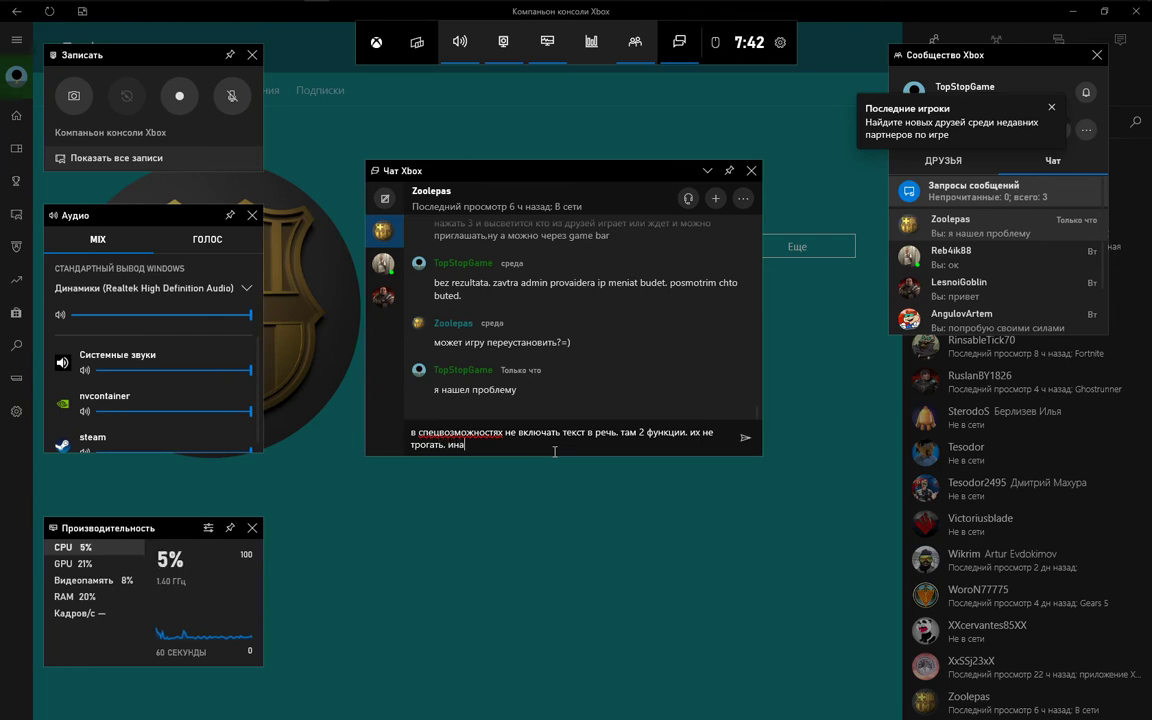
pyautogui.write('че кооп не')
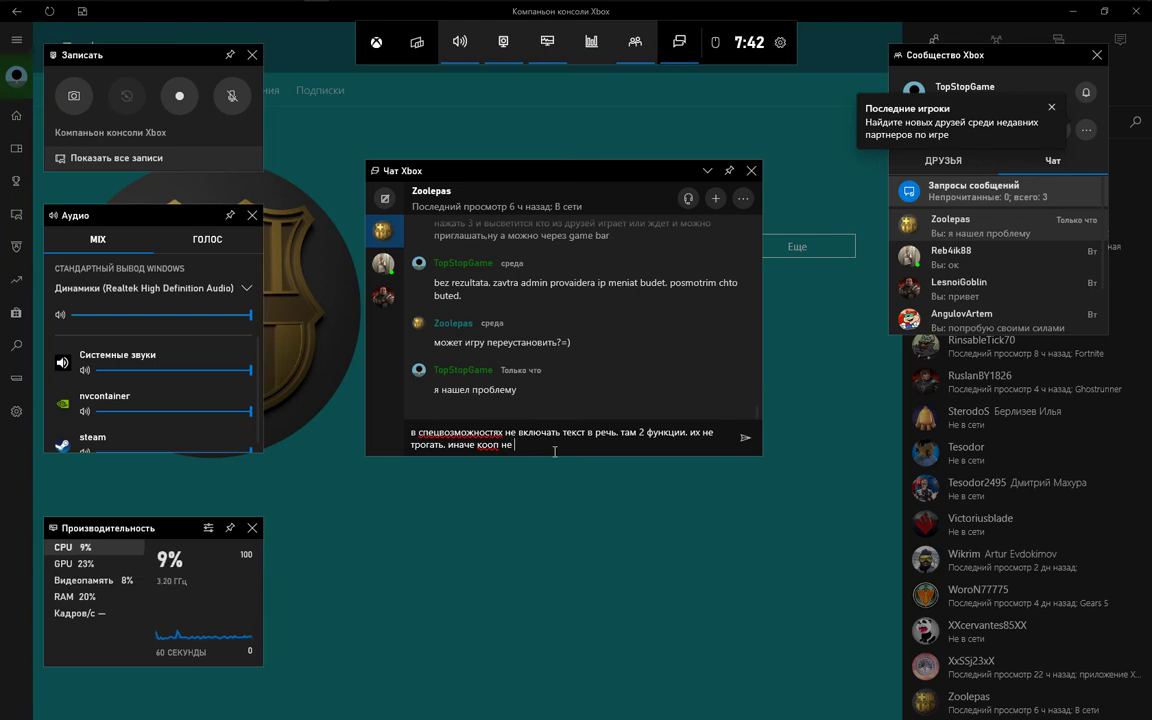
pyautogui.write(' будет работать.')
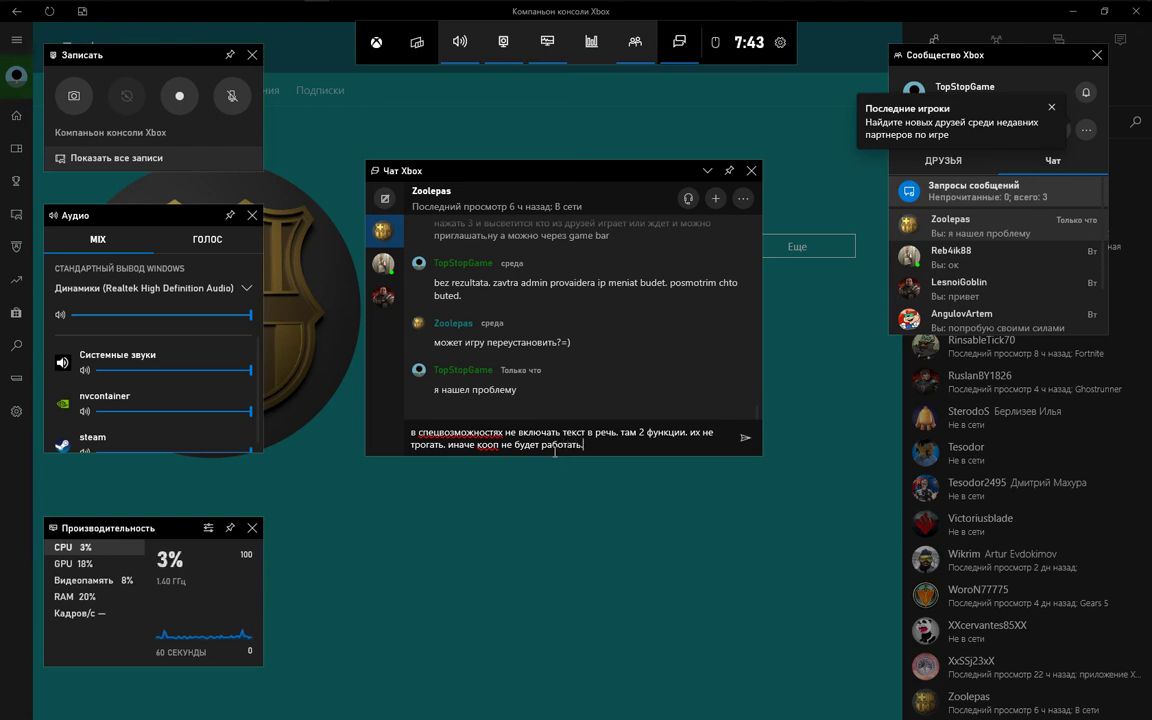
# Step: Add ")) до встречи в игре и хорошего дня." to the chat message and send it to the friend
pyautogui.write(')) до ')
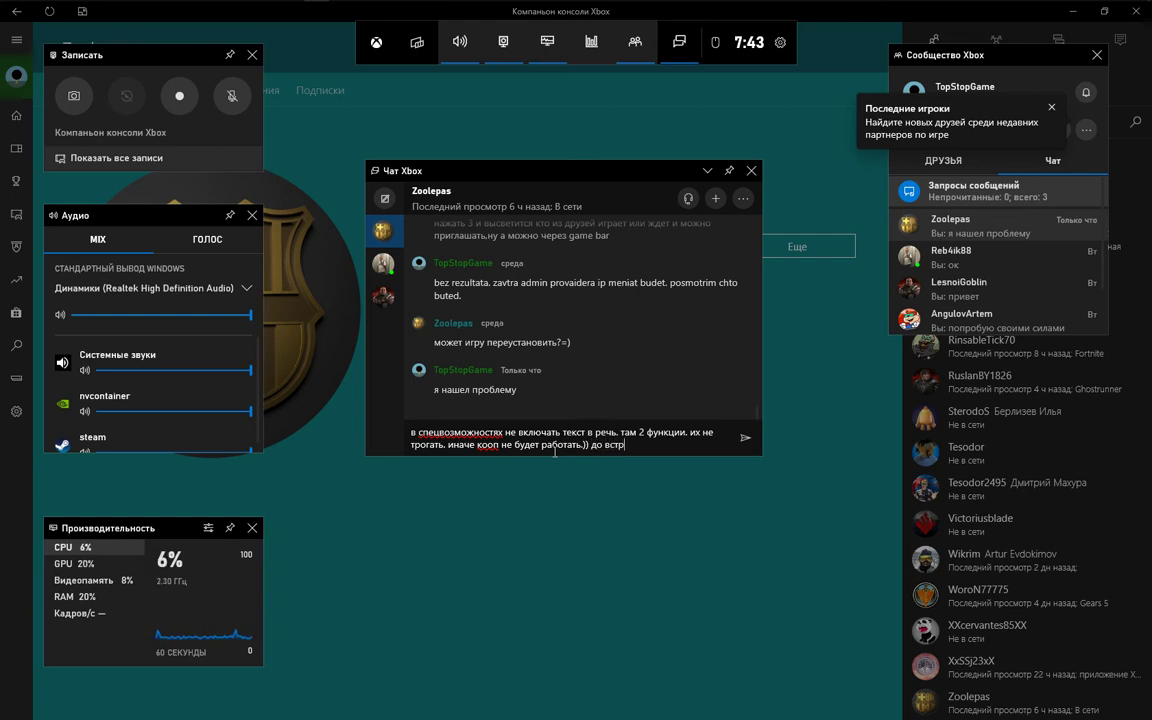
pyautogui.write('встречи в ')
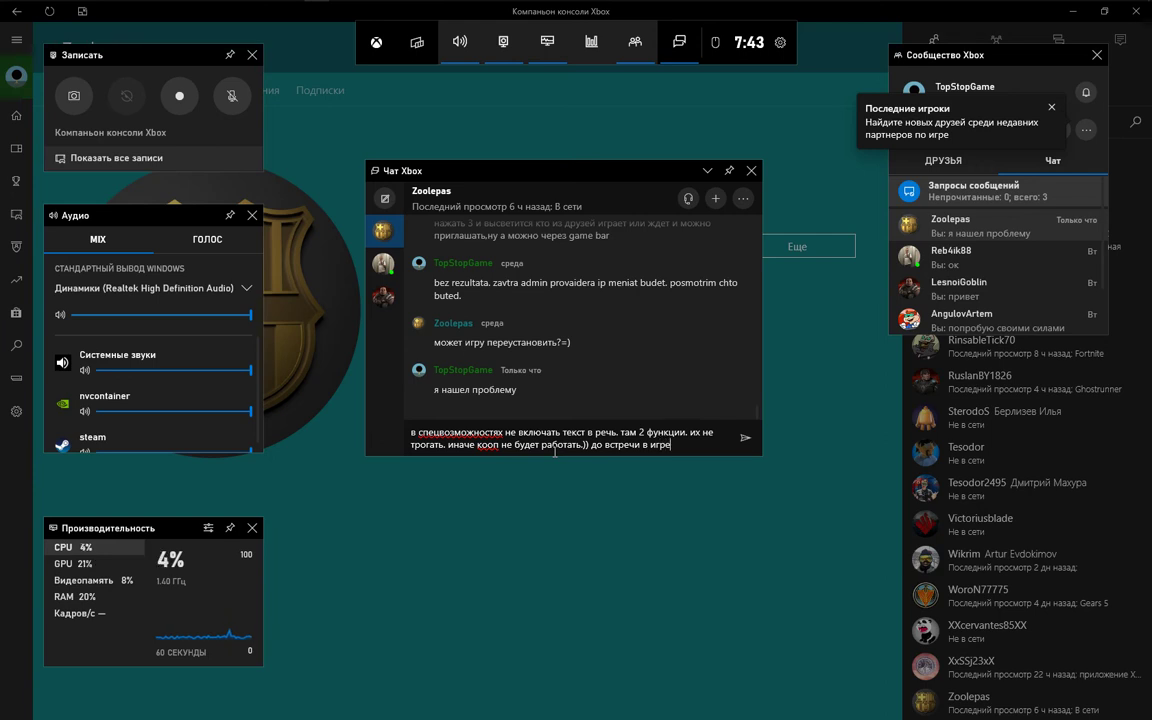
pyautogui.write('игре и')
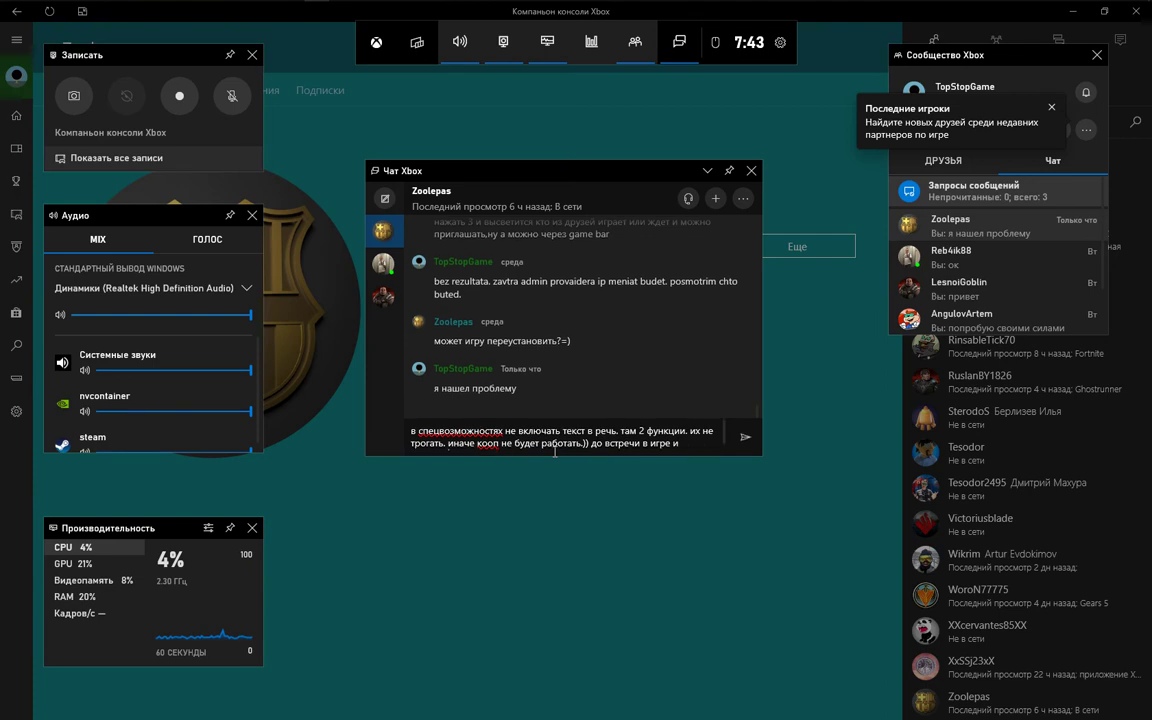
pyautogui.write(' хорошего дня')
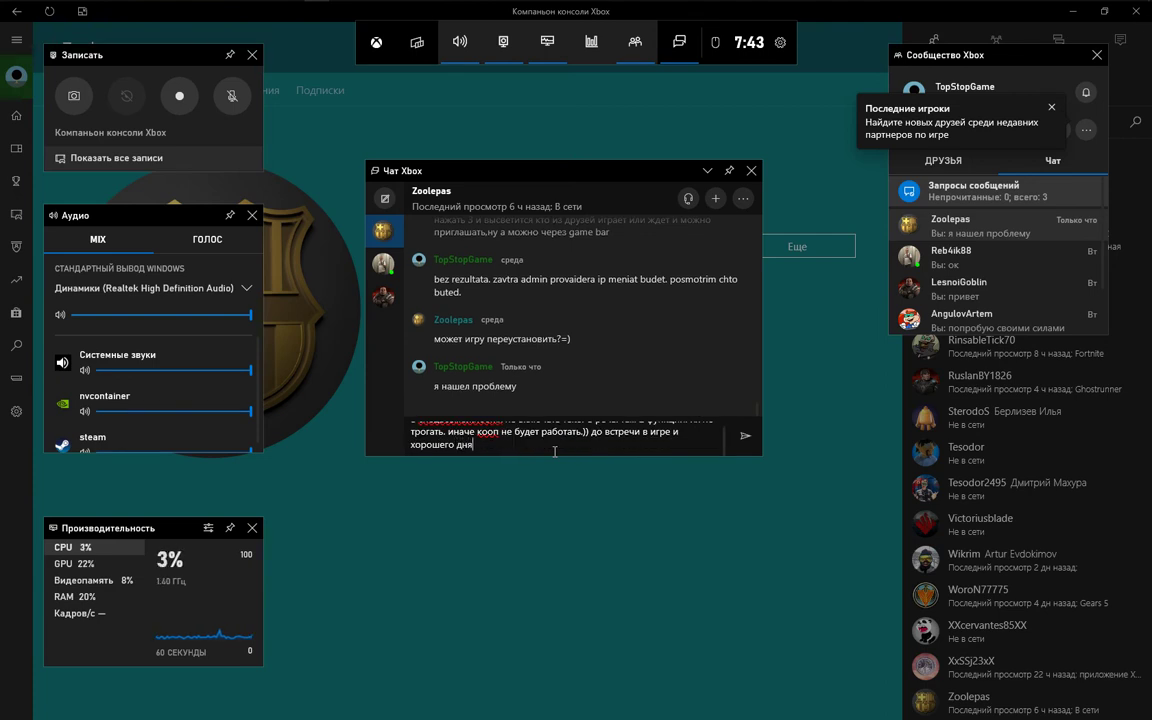
pyautogui.write('.')
pyautogui.press('Return')
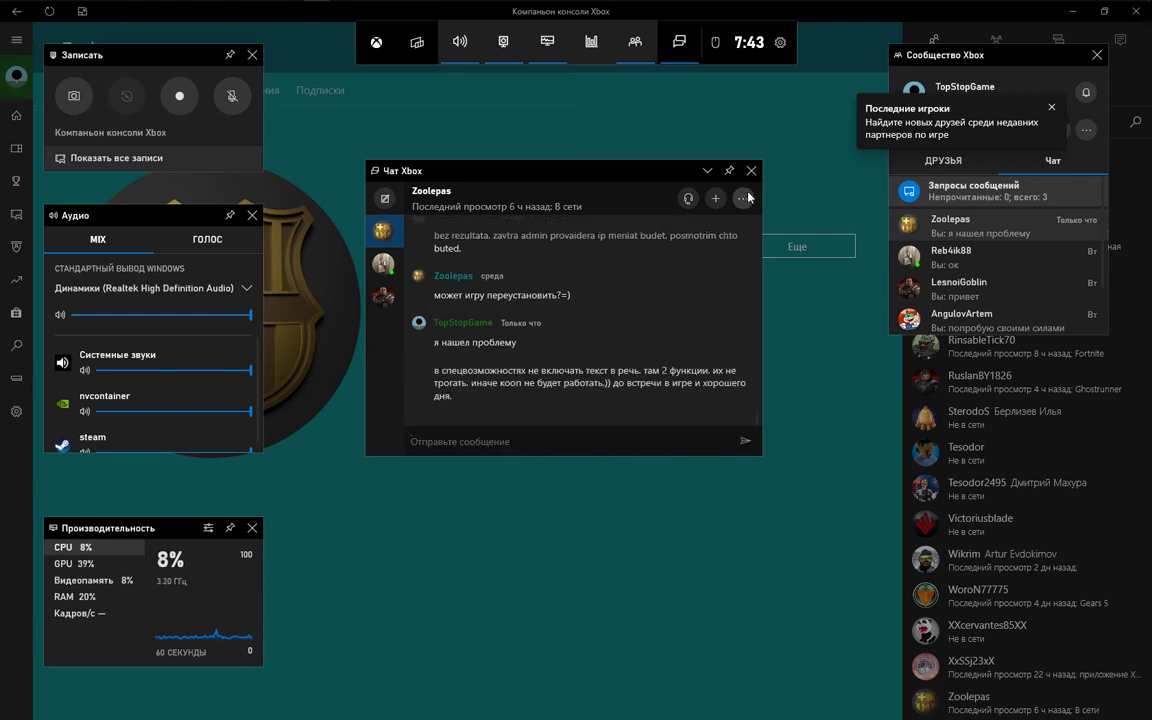
# Step: Close the friend's chat, dismiss Xbox Game Bar and put away the Xbox Console Companion window to return to the desktop
pyautogui.click(752, 171)
pyautogui.click(458, 378)
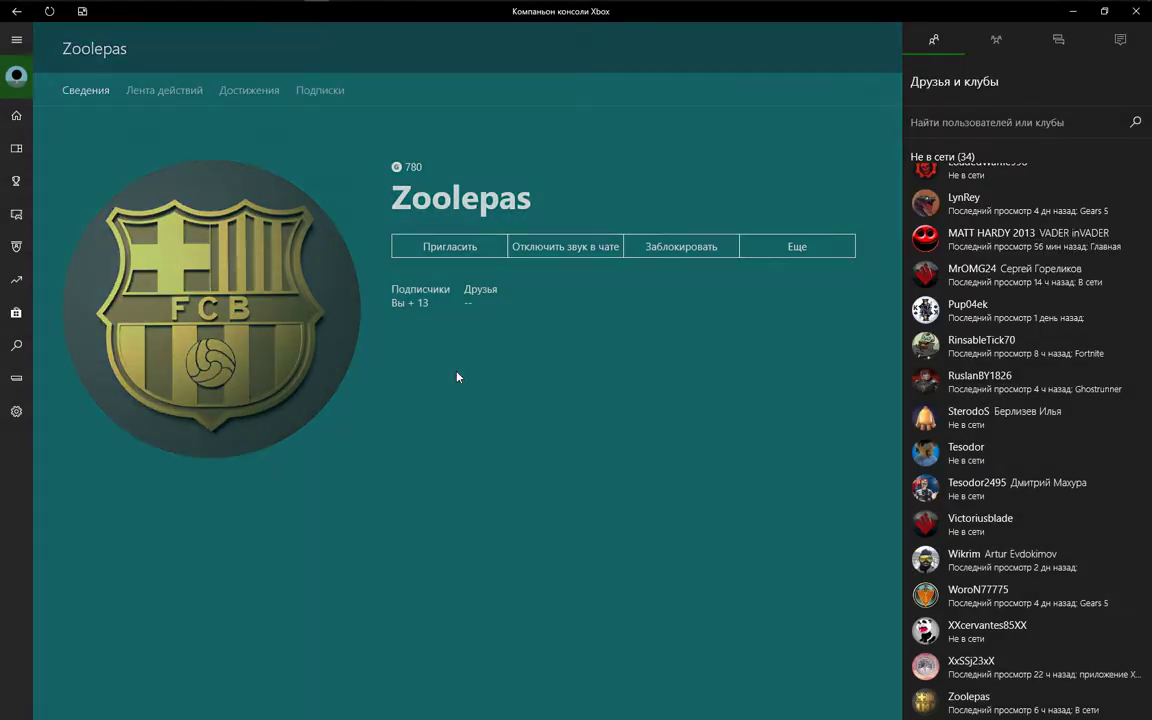
pyautogui.click(1104, 11)
pyautogui.click(893, 269)
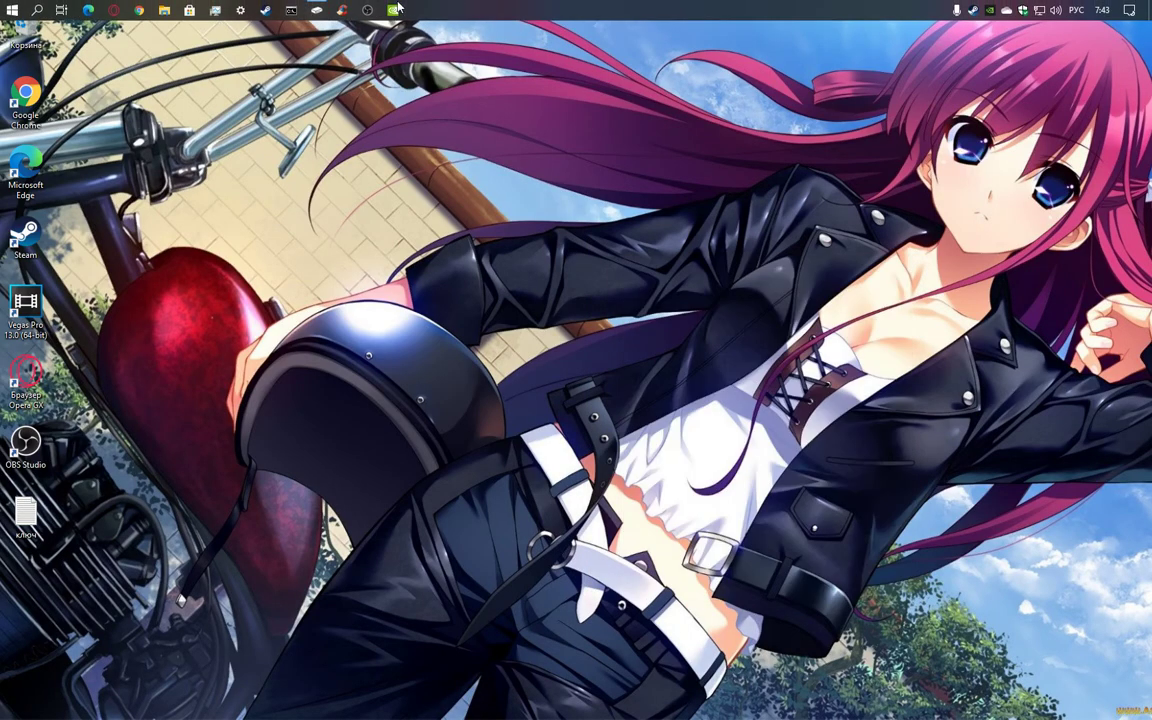
# Step: Launch Gears 5 through Steam and allow it through Windows Defender Firewall on public networks
pyautogui.rightClick(973, 11)
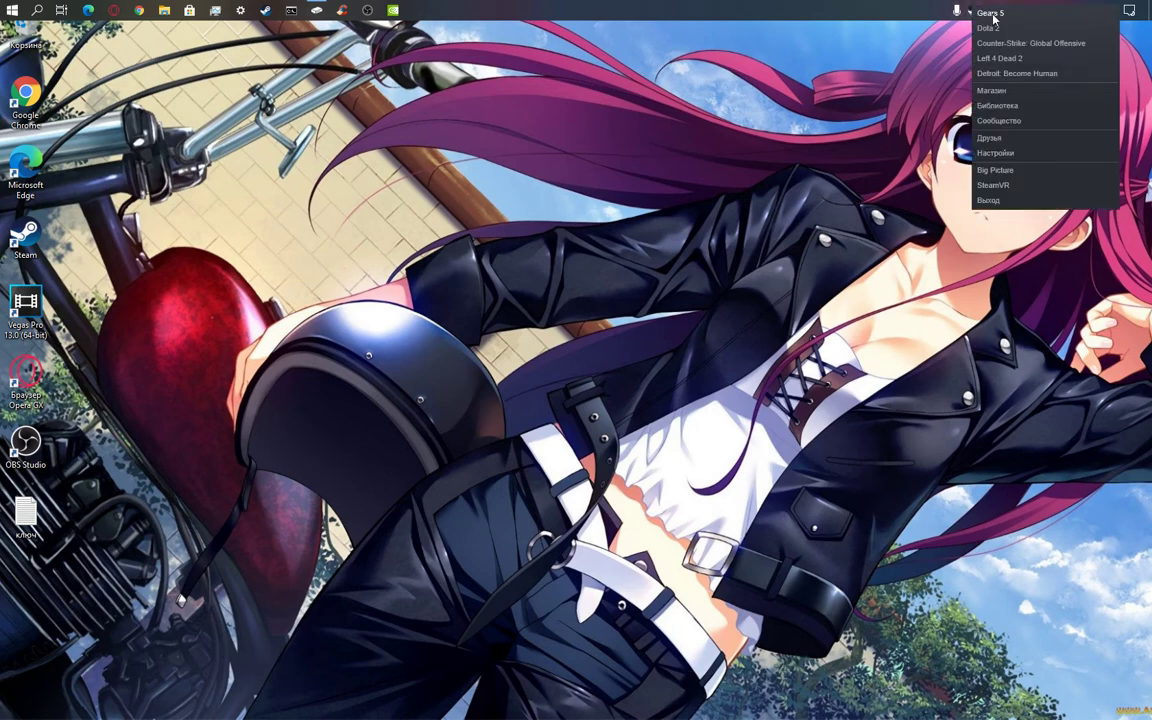
pyautogui.click(890, 14)
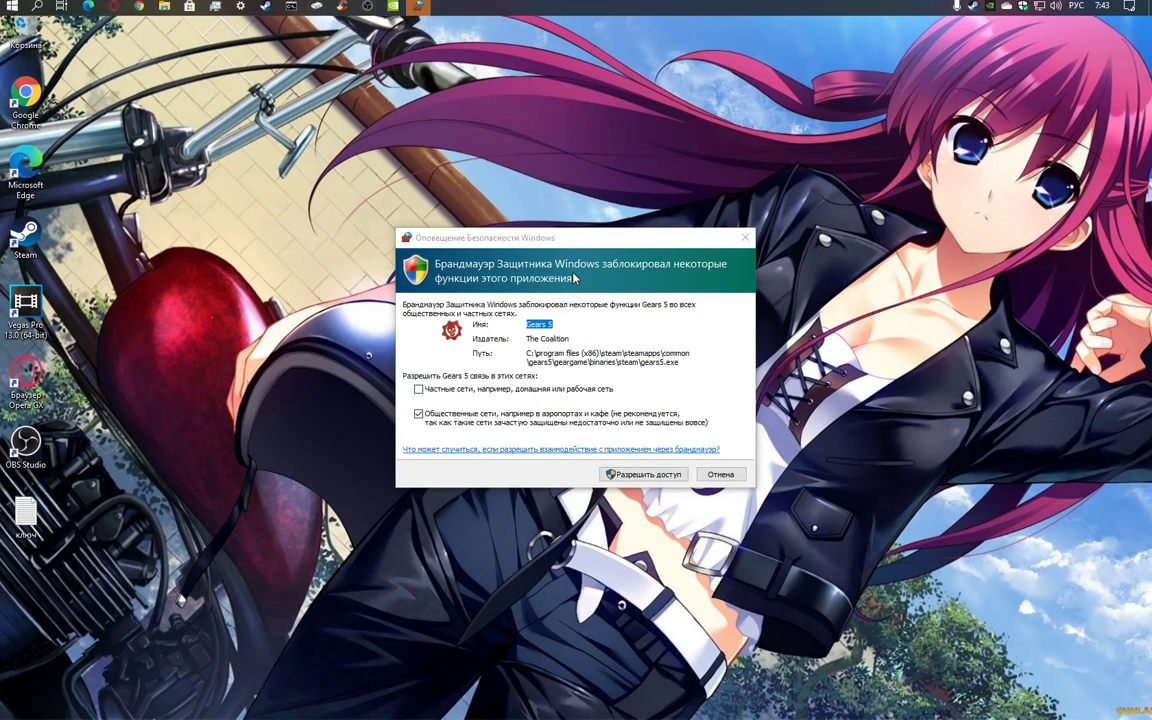
pyautogui.click(644, 476)
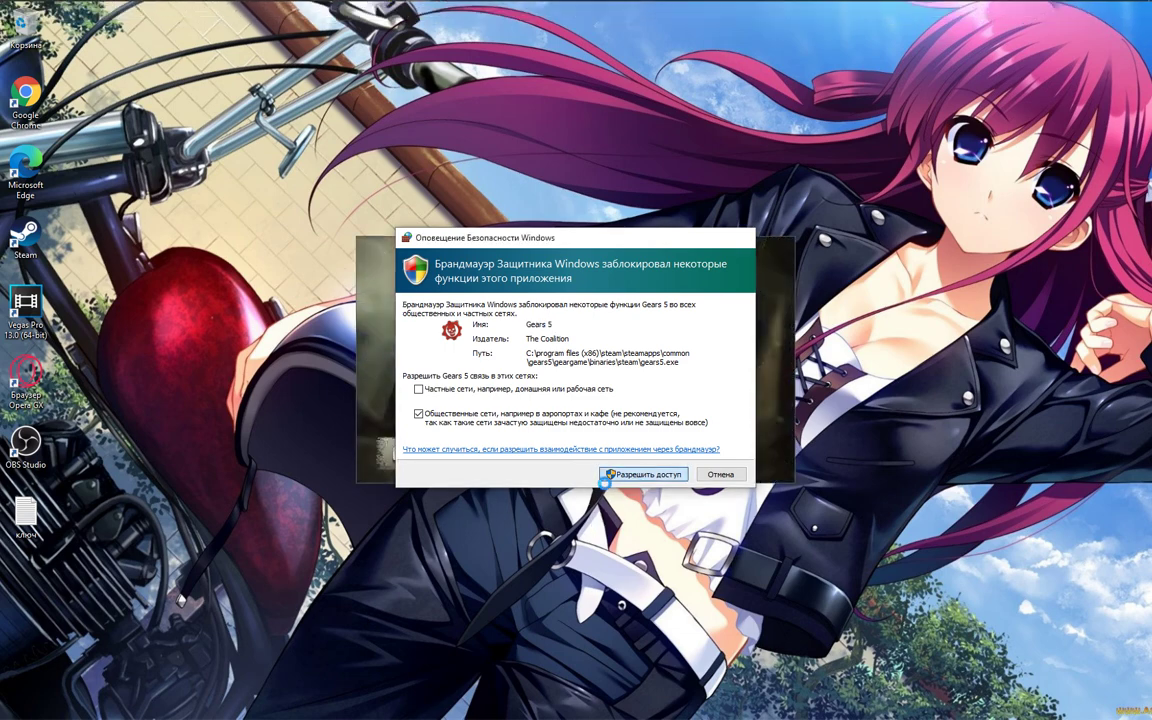
# Step: Open the Windows Security service from the Update and Security section of Windows Settings
pyautogui.click(240, 10)
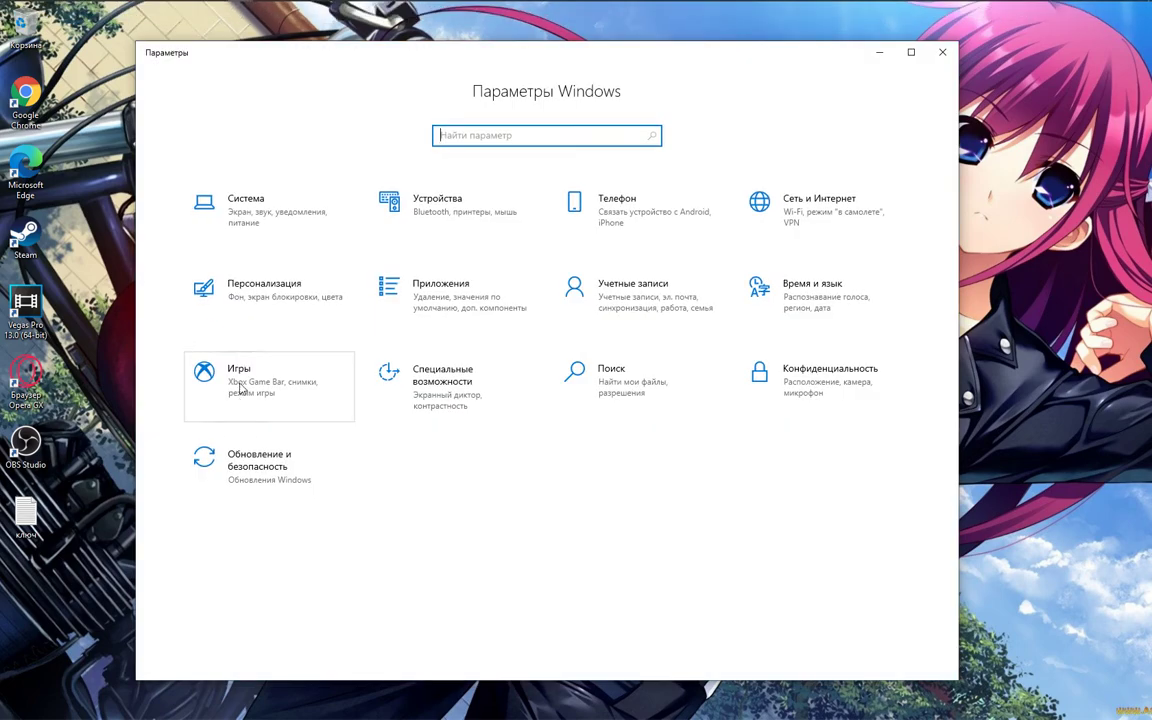
pyautogui.click(240, 388)
pyautogui.hotkey('alt', 'Left')
pyautogui.click(306, 459)
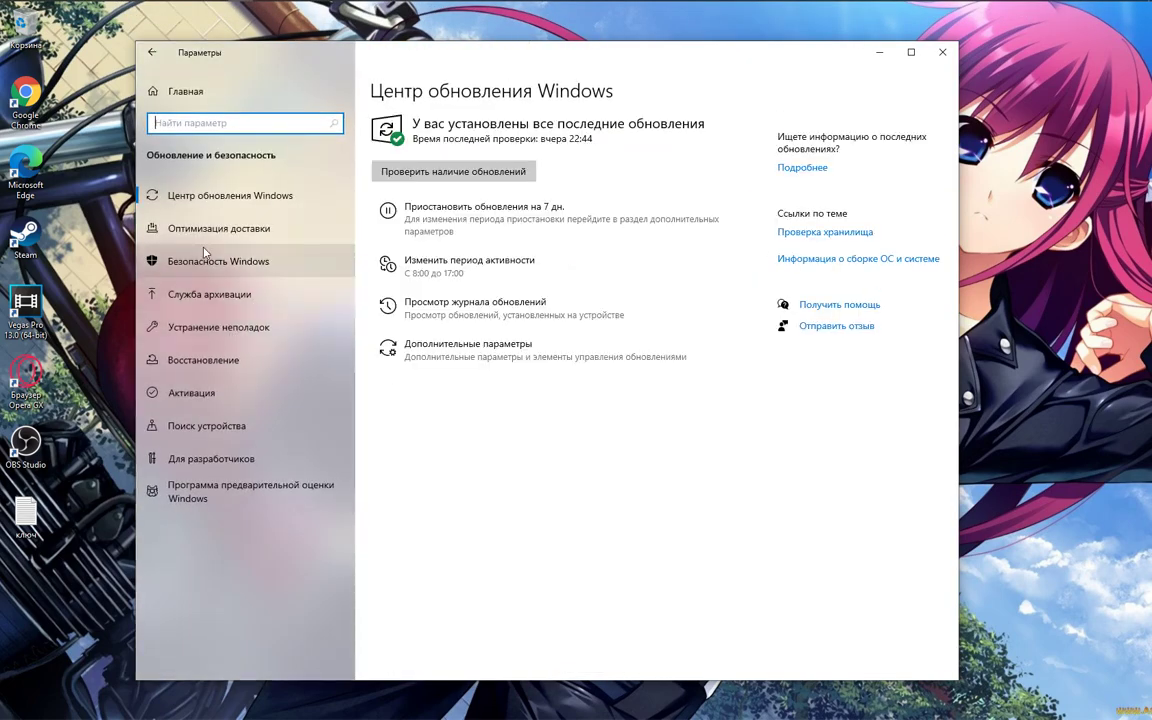
pyautogui.click(206, 259)
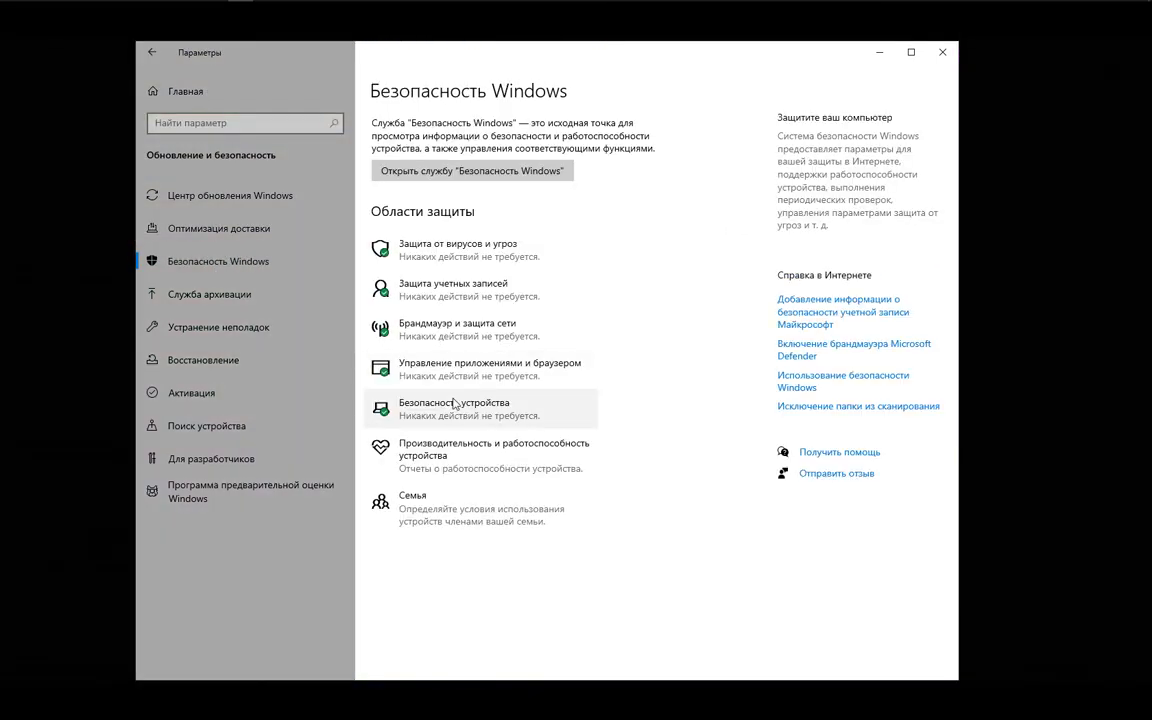
pyautogui.click(472, 171)
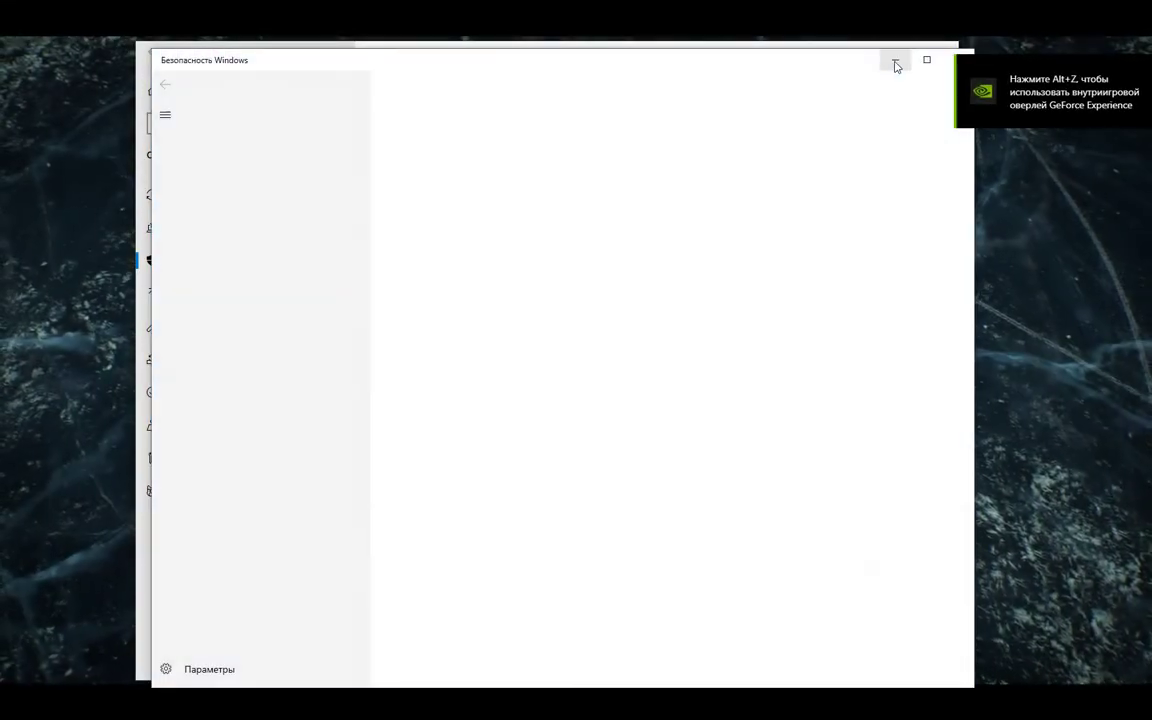
pyautogui.moveTo(843, 69); pyautogui.dragTo(843, 93)
pyautogui.click(872, 31)
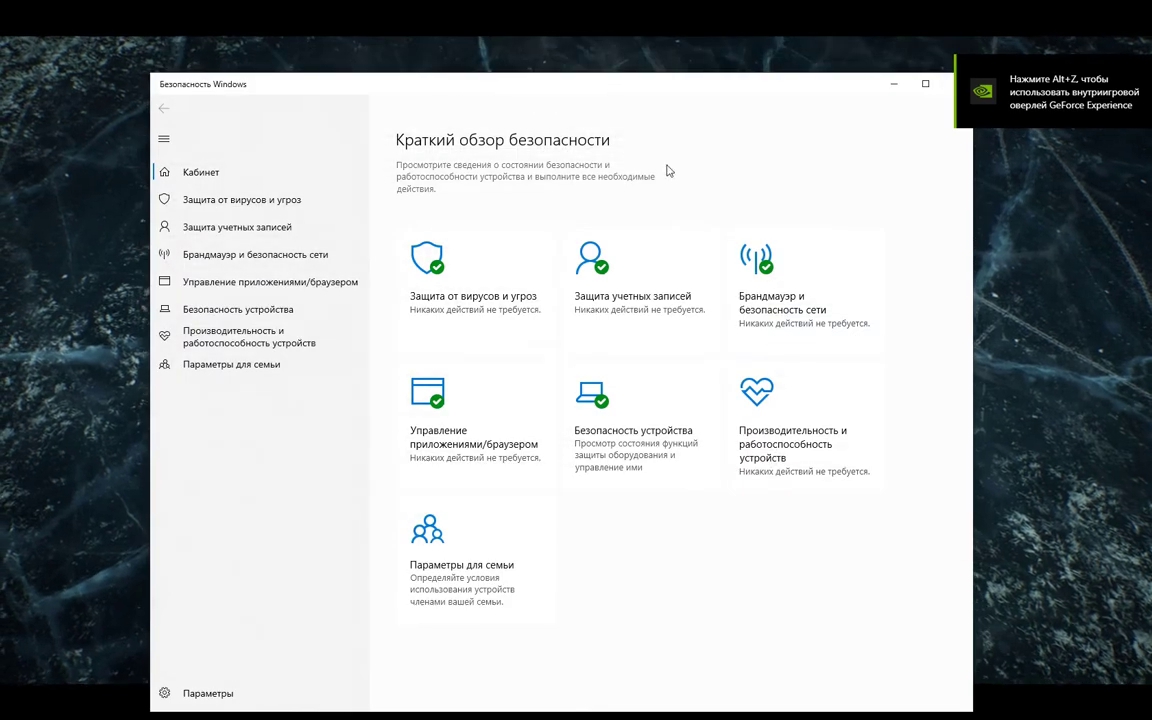
# Step: Open the advanced firewall settings with administrator approval, close the Windows Security window and move the firewall monitor nearer the screen's centre
pyautogui.click(228, 255)
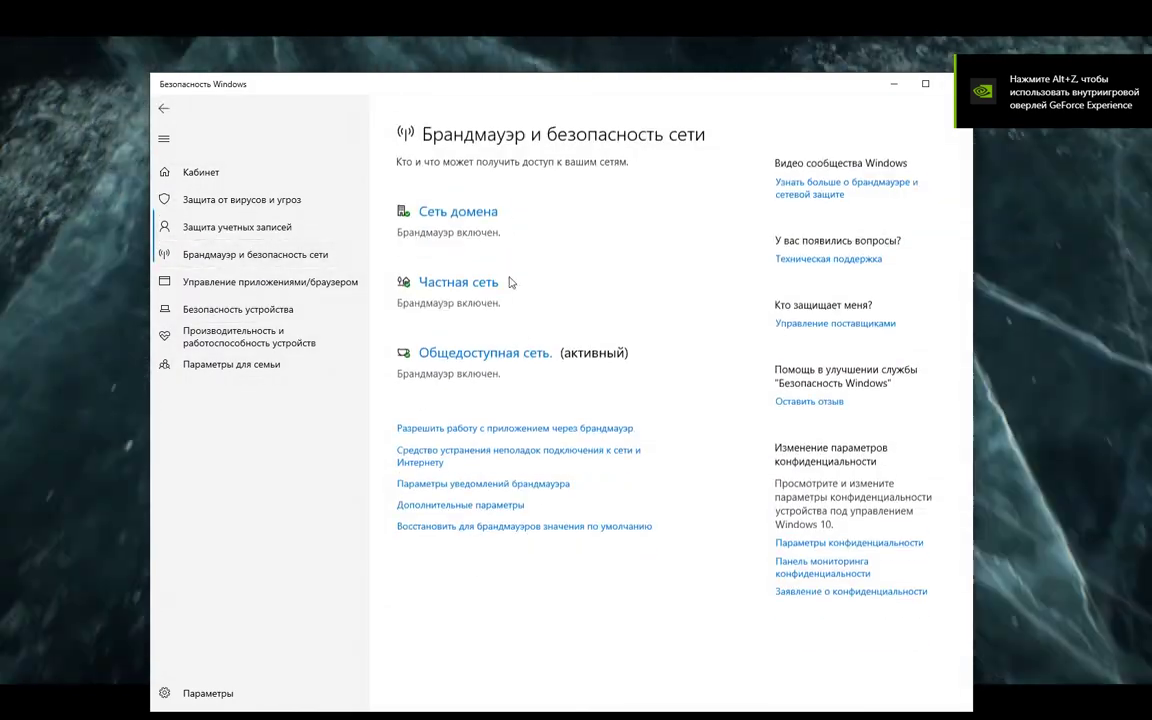
pyautogui.click(468, 495)
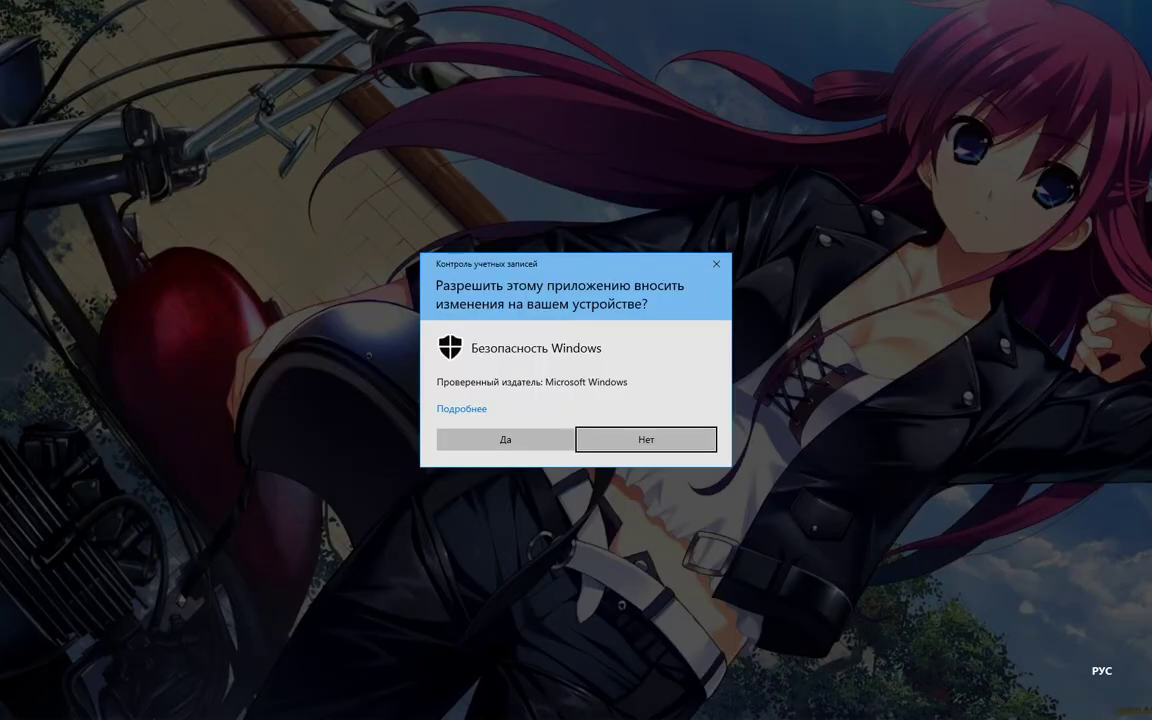
pyautogui.click(505, 439)
pyautogui.moveTo(836, 95); pyautogui.dragTo(707, 123)
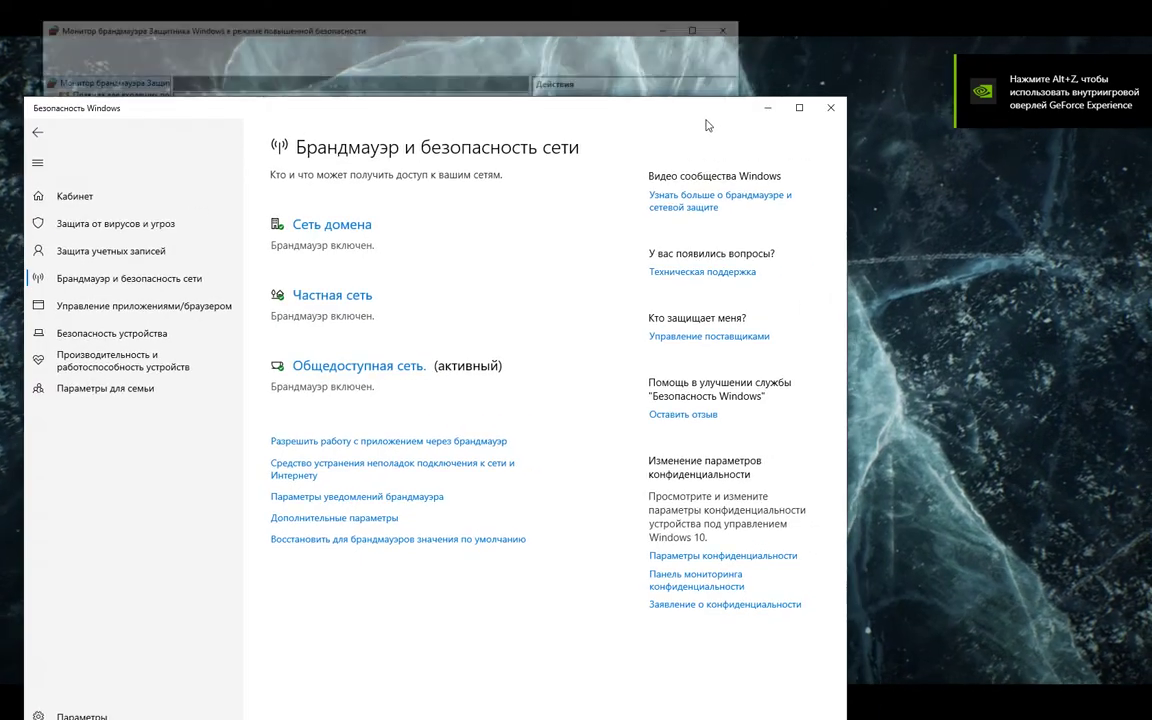
pyautogui.click(830, 107)
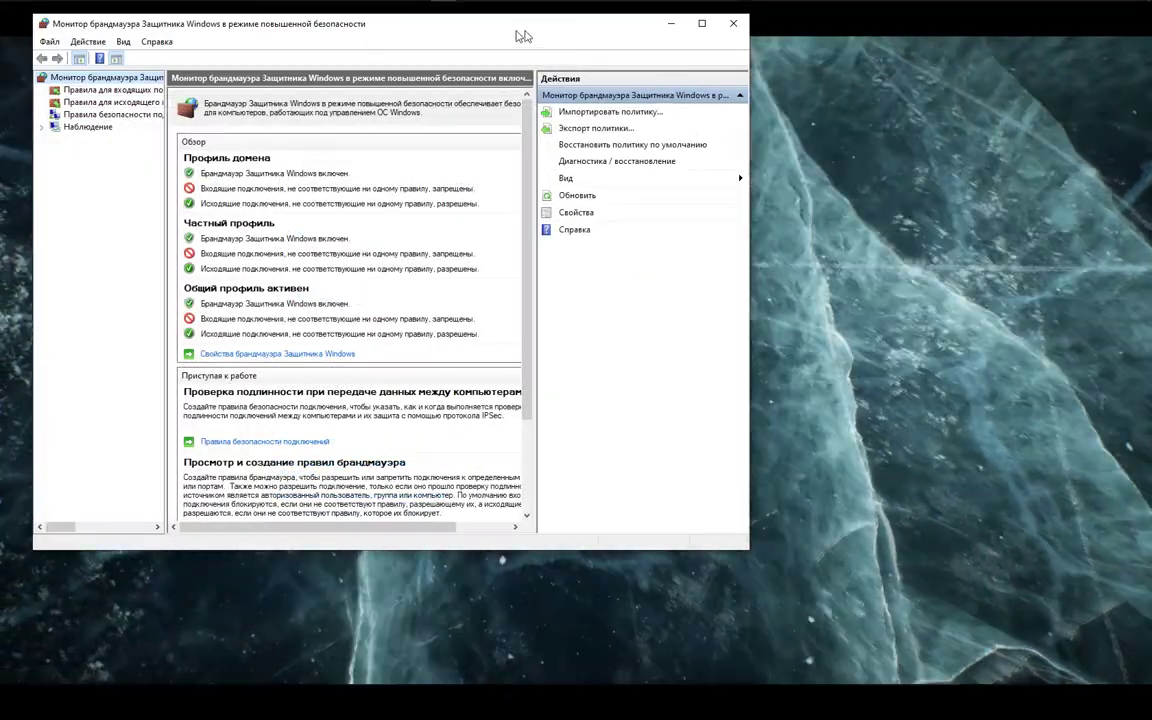
pyautogui.moveTo(522, 33); pyautogui.dragTo(650, 145)
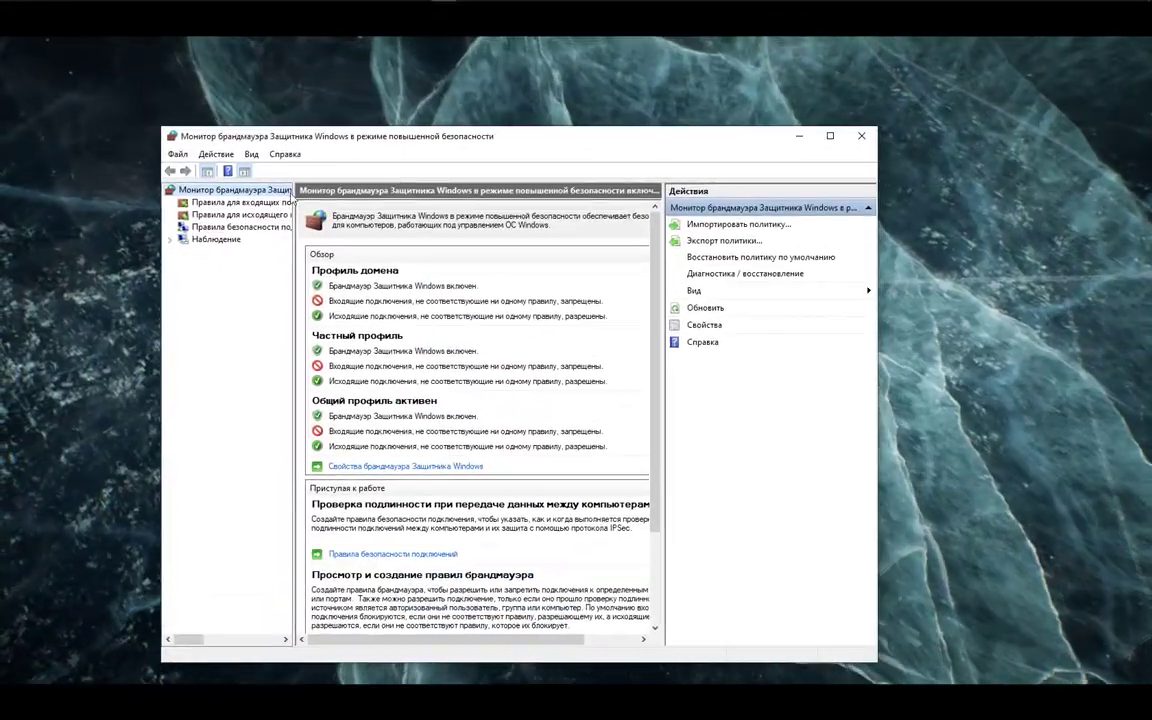
# Step: Open the first Gears 5 rule among the inbound firewall rules and examine the full path of its allowed program
pyautogui.click(231, 205)
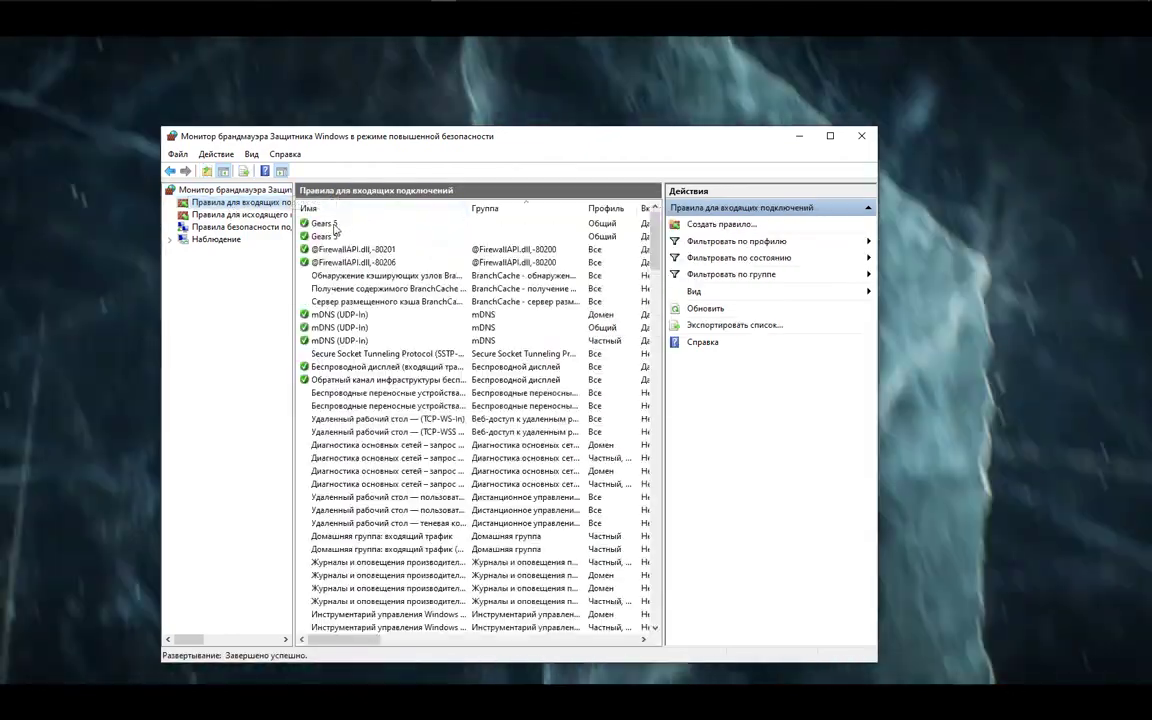
pyautogui.doubleClick(341, 233)
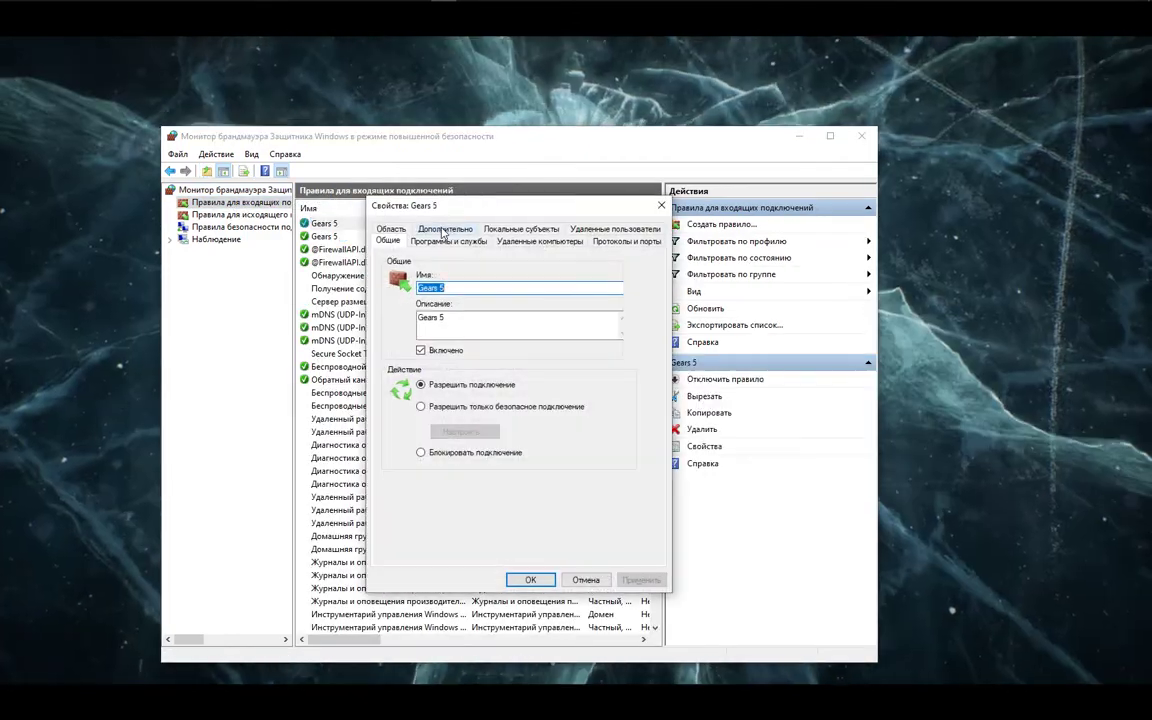
pyautogui.click(452, 242)
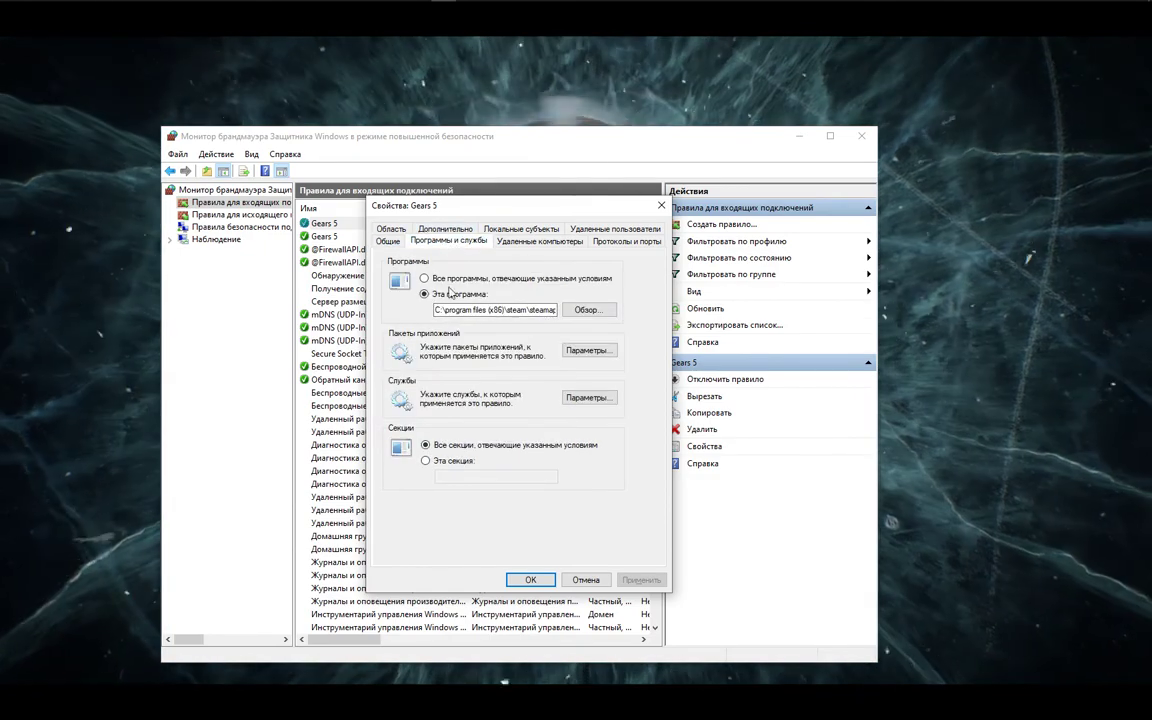
pyautogui.moveTo(438, 310); pyautogui.dragTo(560, 311)
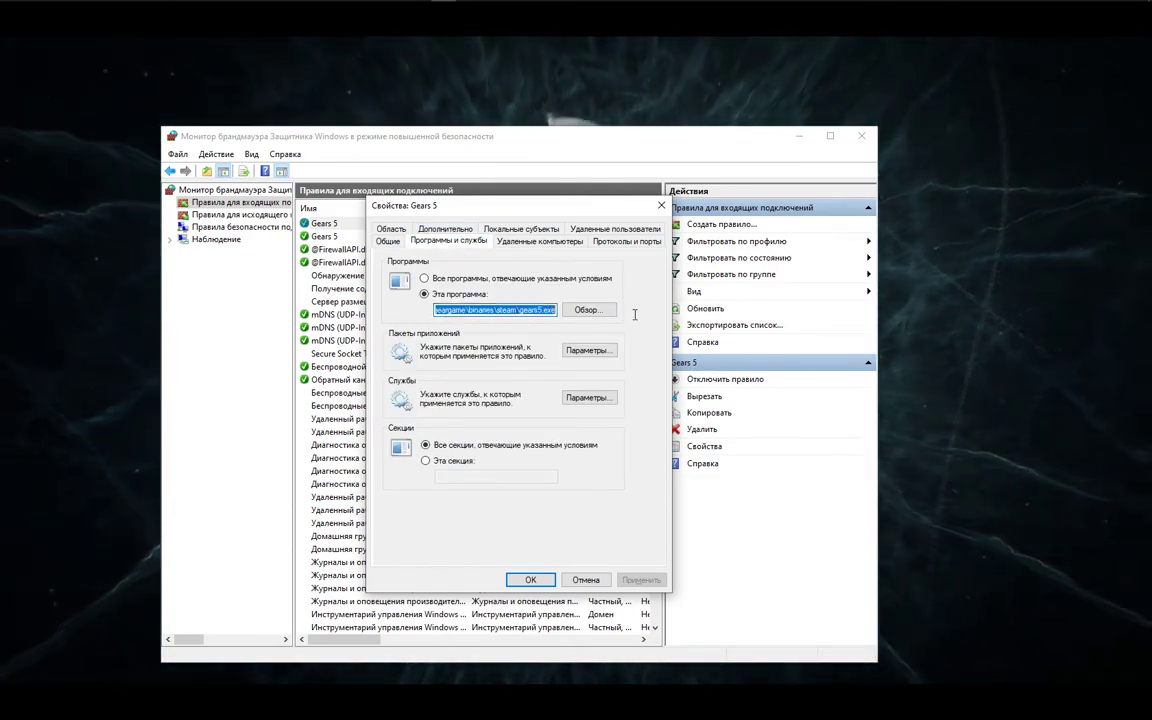
# Step: Review the first Gears 5 rule's network profiles, edge traversal options and protocol and port settings, and close its properties
pyautogui.click(443, 230)
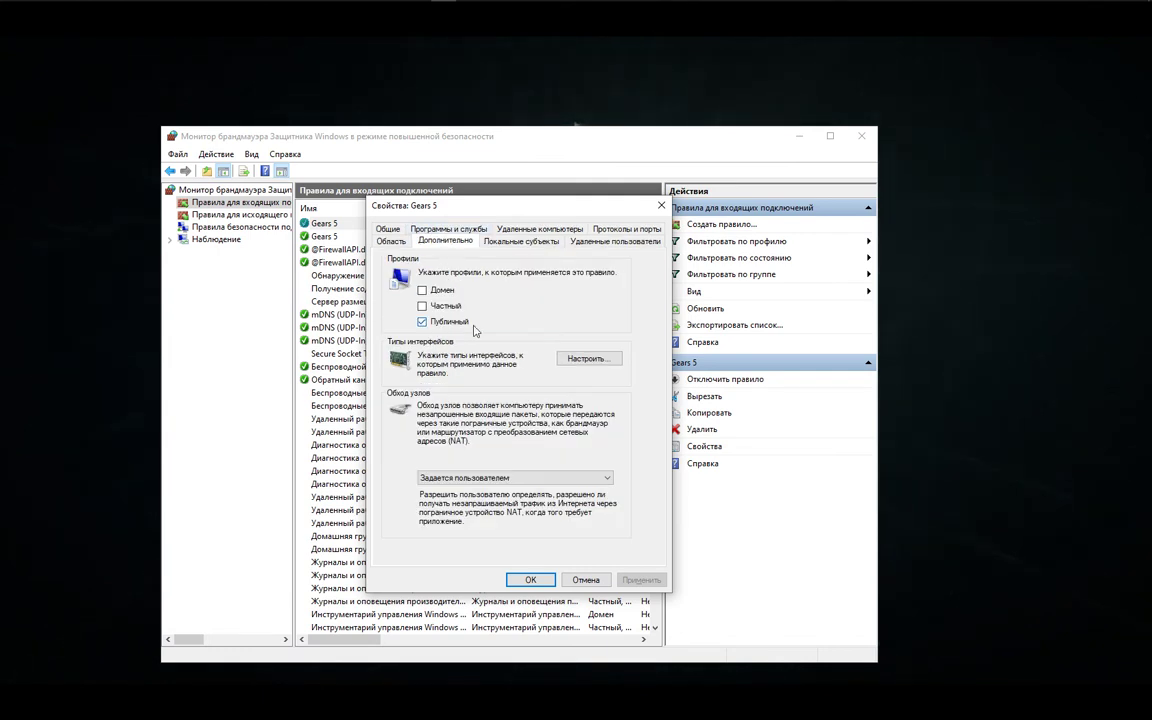
pyautogui.click(612, 484)
pyautogui.click(600, 506)
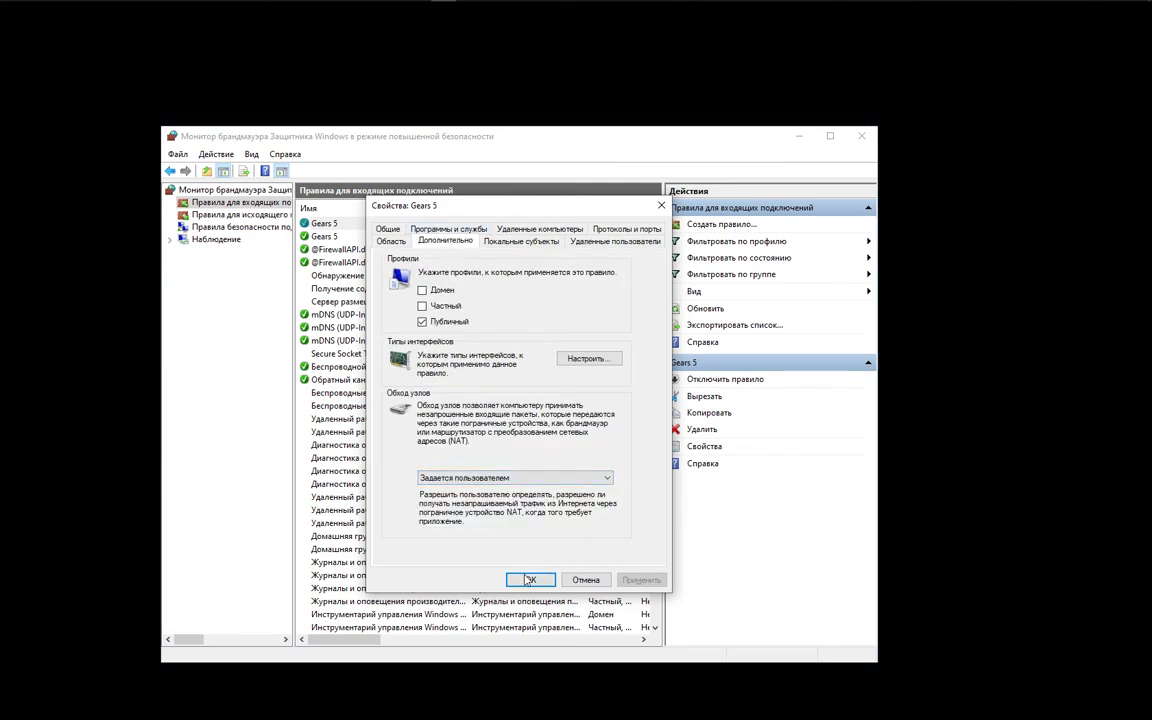
pyautogui.click(622, 232)
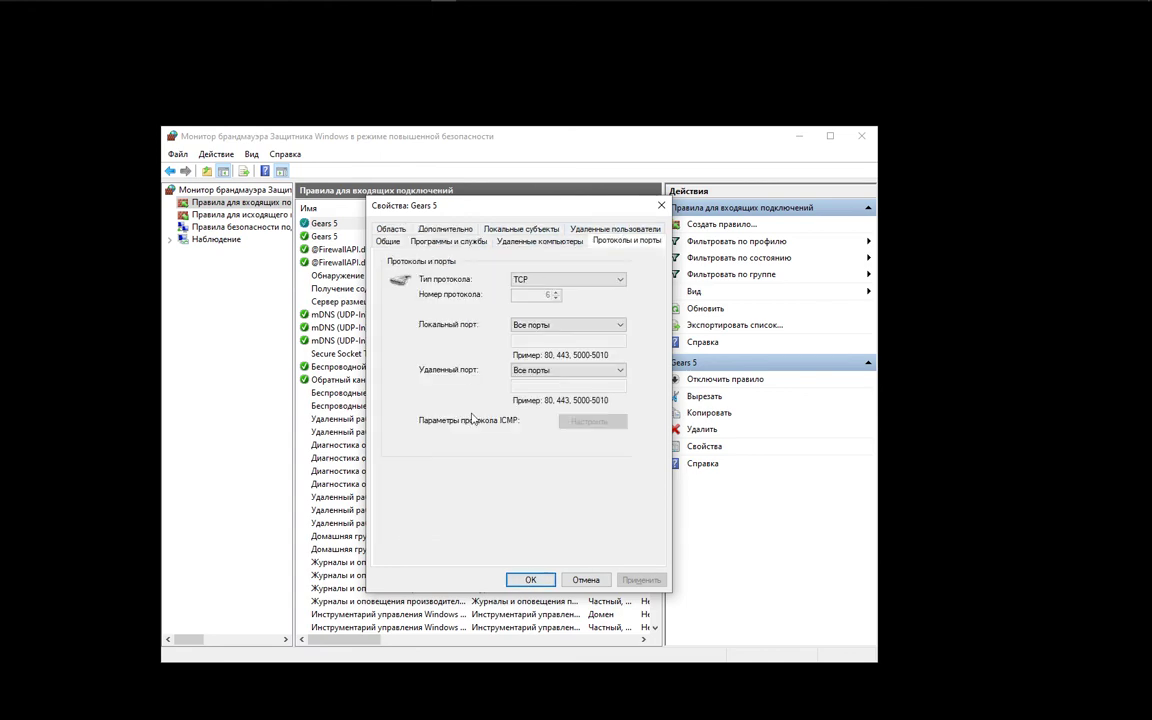
pyautogui.click(529, 580)
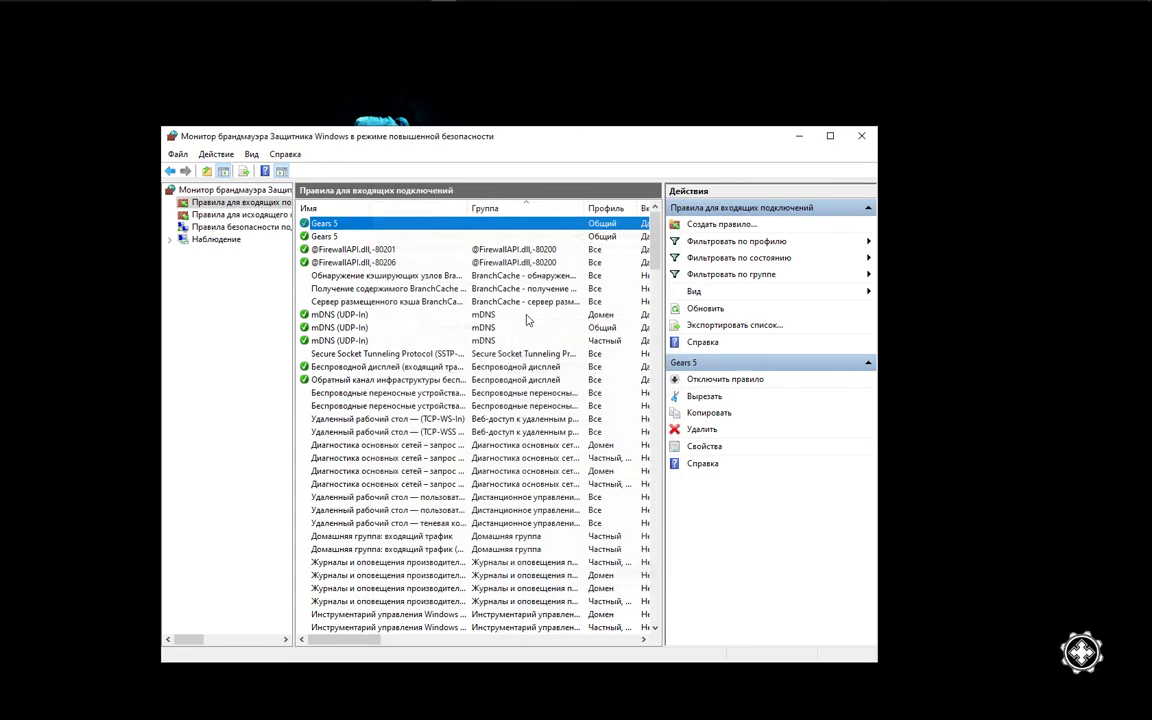
# Step: Review the second Gears 5 inbound rule's profiles, edge traversal, protocol and ports, and close the firewall monitor
pyautogui.doubleClick(335, 236)
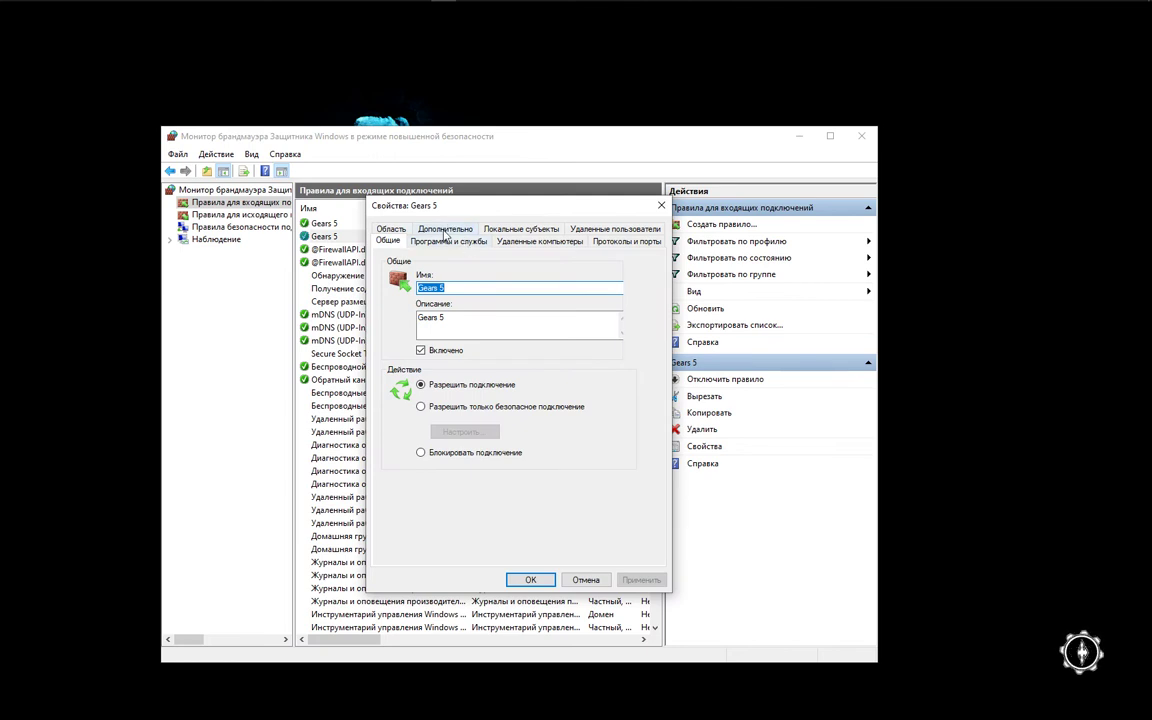
pyautogui.click(445, 229)
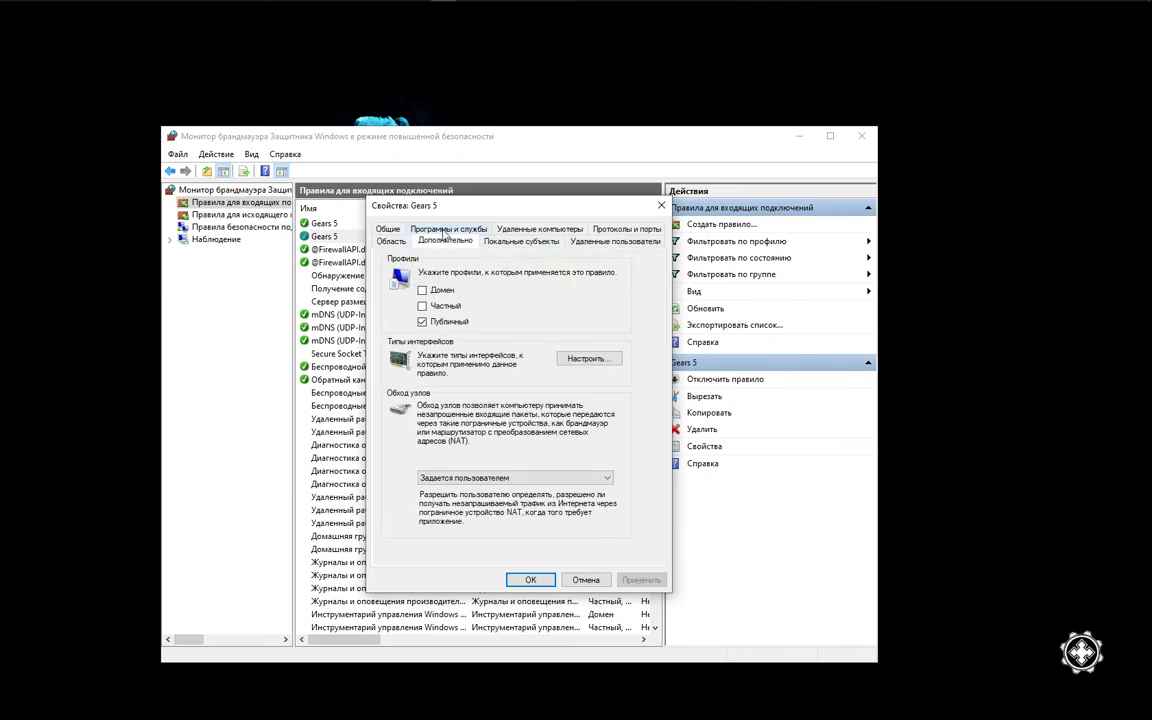
pyautogui.click(606, 479)
pyautogui.click(607, 481)
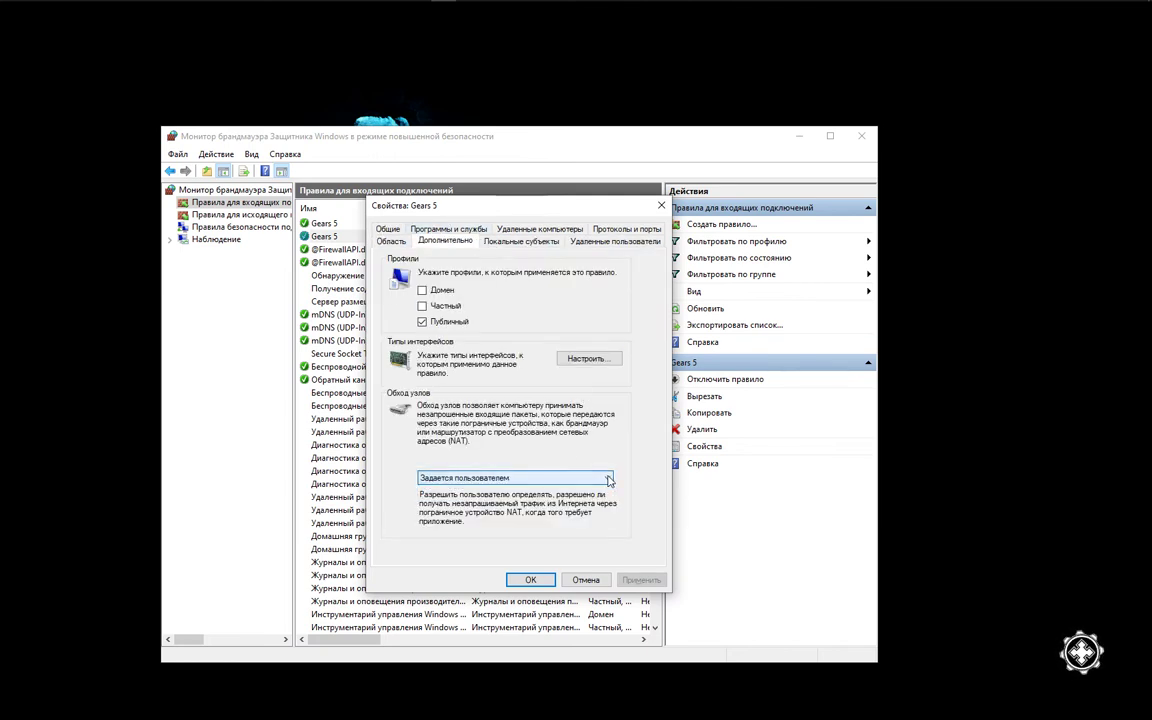
pyautogui.click(618, 233)
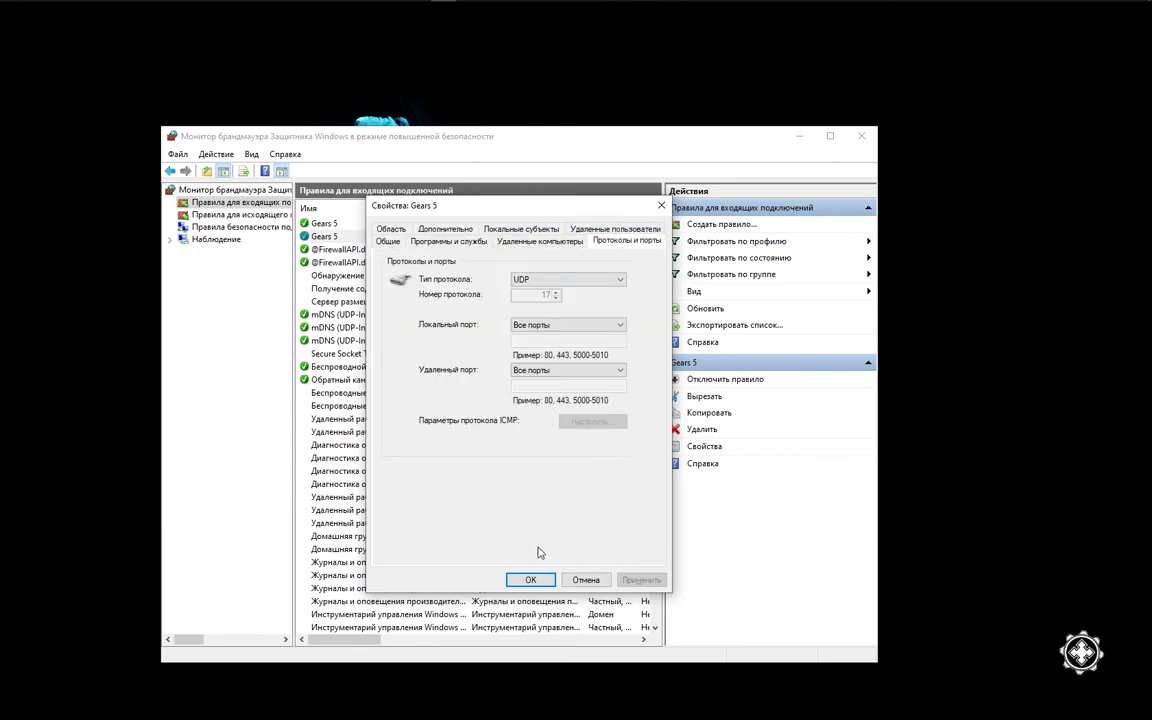
pyautogui.click(530, 579)
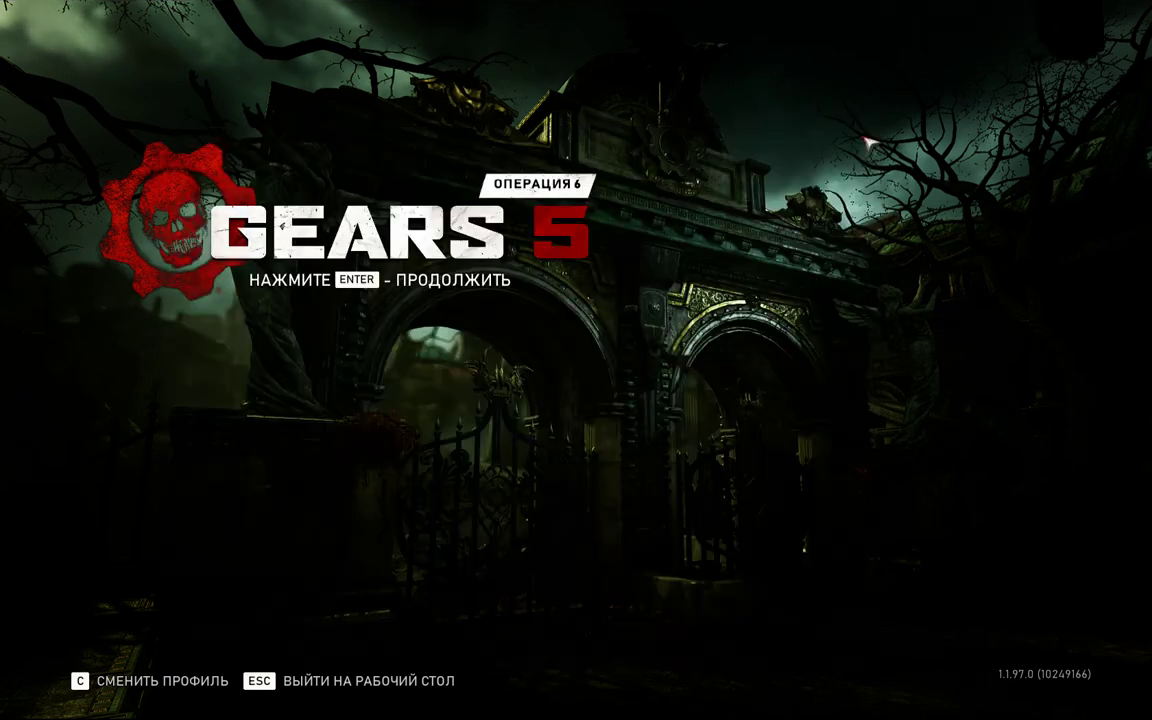
pyautogui.click(861, 135)
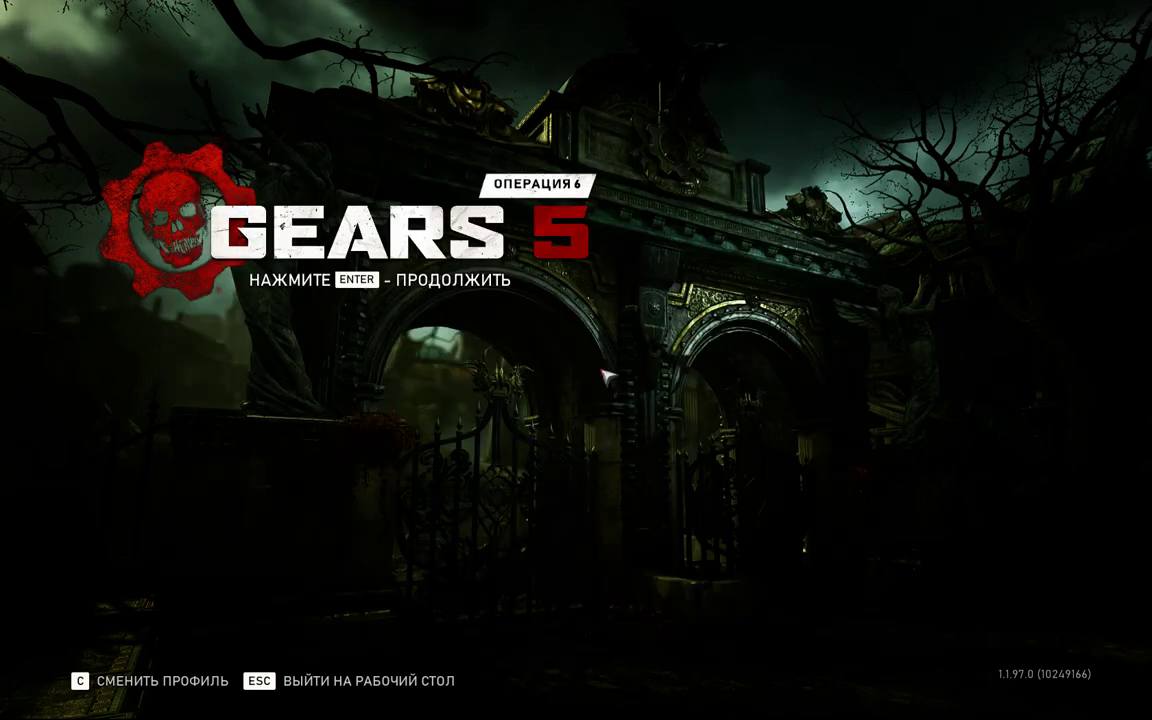
# Step: Continue past the Gears 5 title screen and open the list of online campaign lobbies
pyautogui.press('Return')
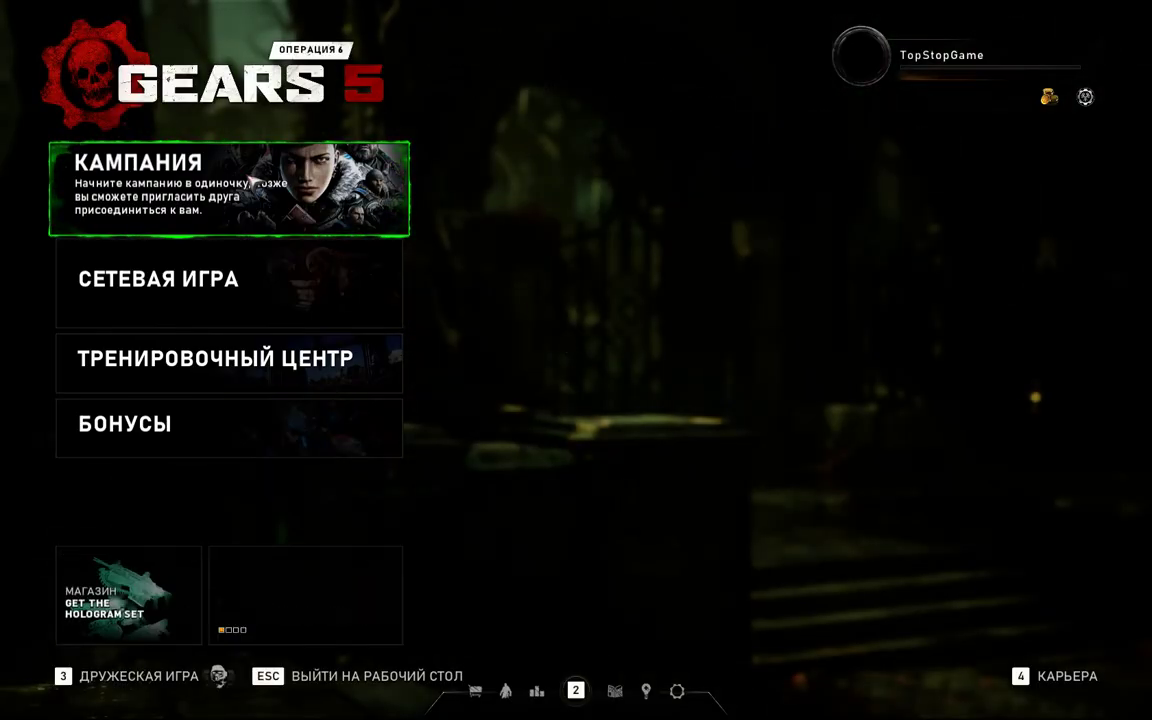
pyautogui.click(316, 206)
pyautogui.click(480, 330)
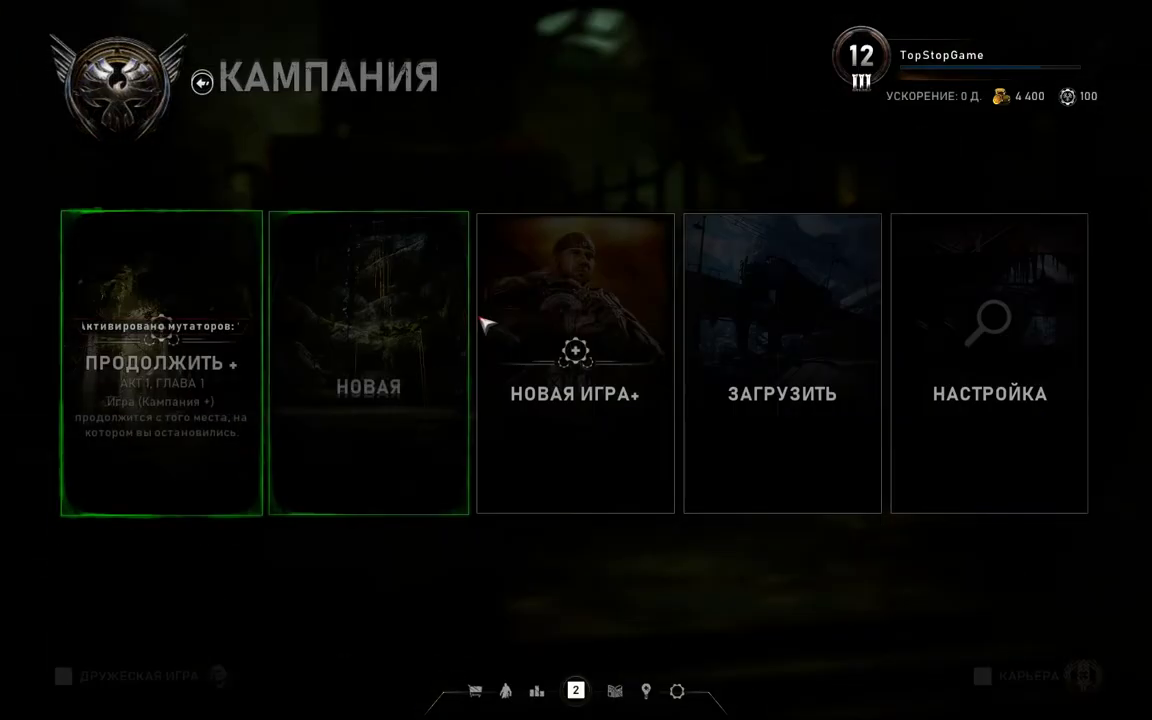
pyautogui.click(995, 347)
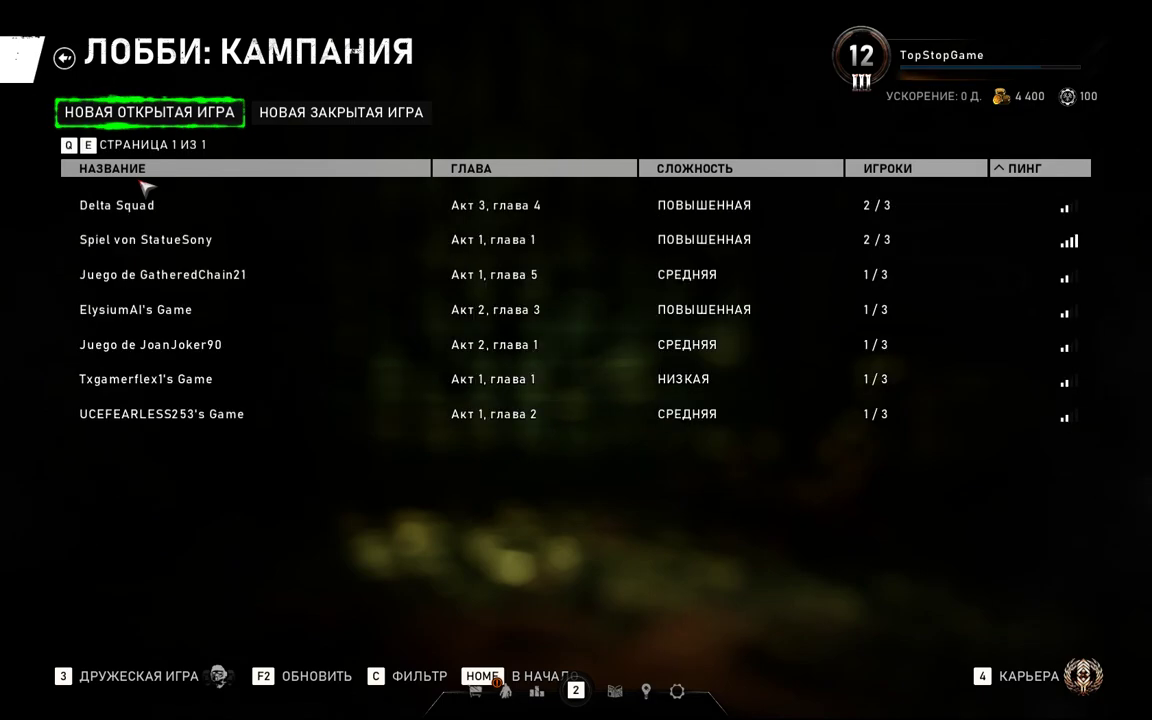
# Step: Join the Delta Squad campaign lobby at Act 3, chapter 4 and mark the player ready as Jack
pyautogui.click(140, 208)
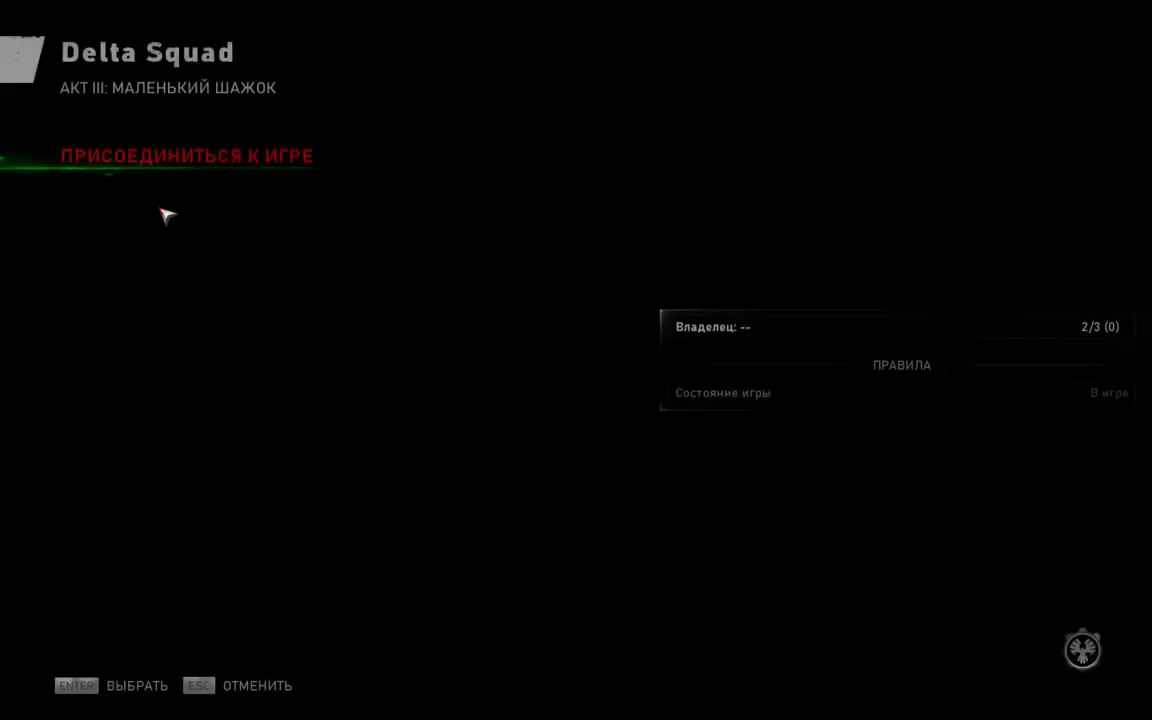
pyautogui.click(122, 168)
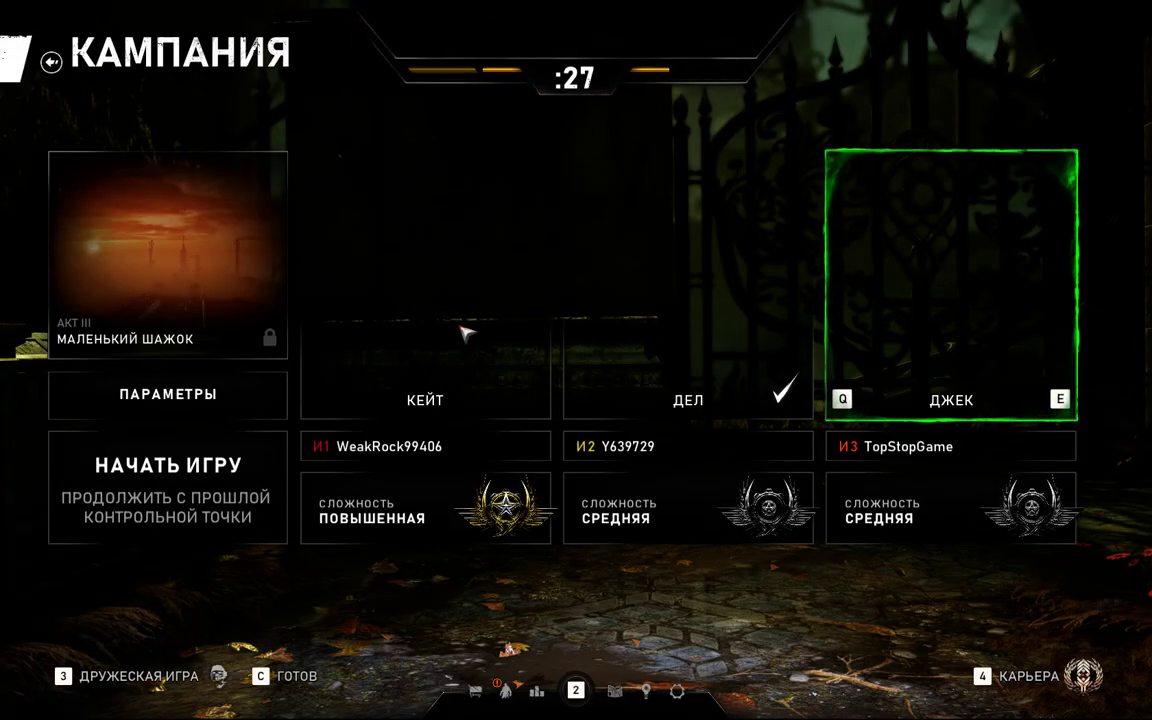
pyautogui.press('c')
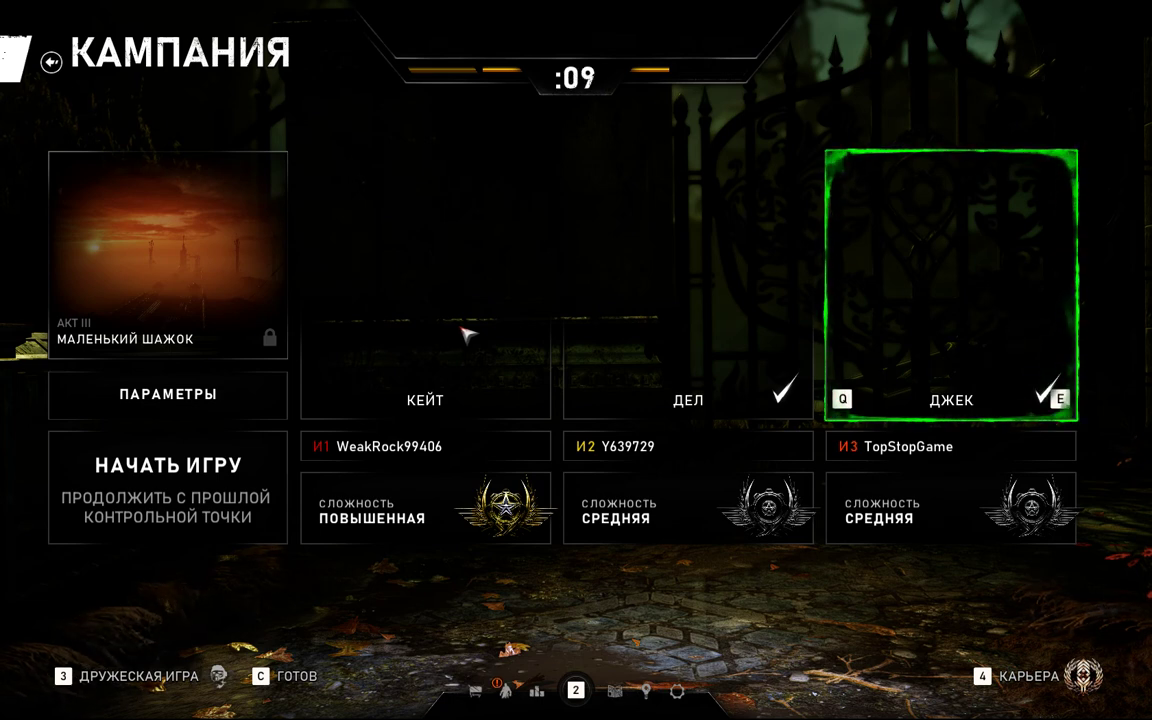